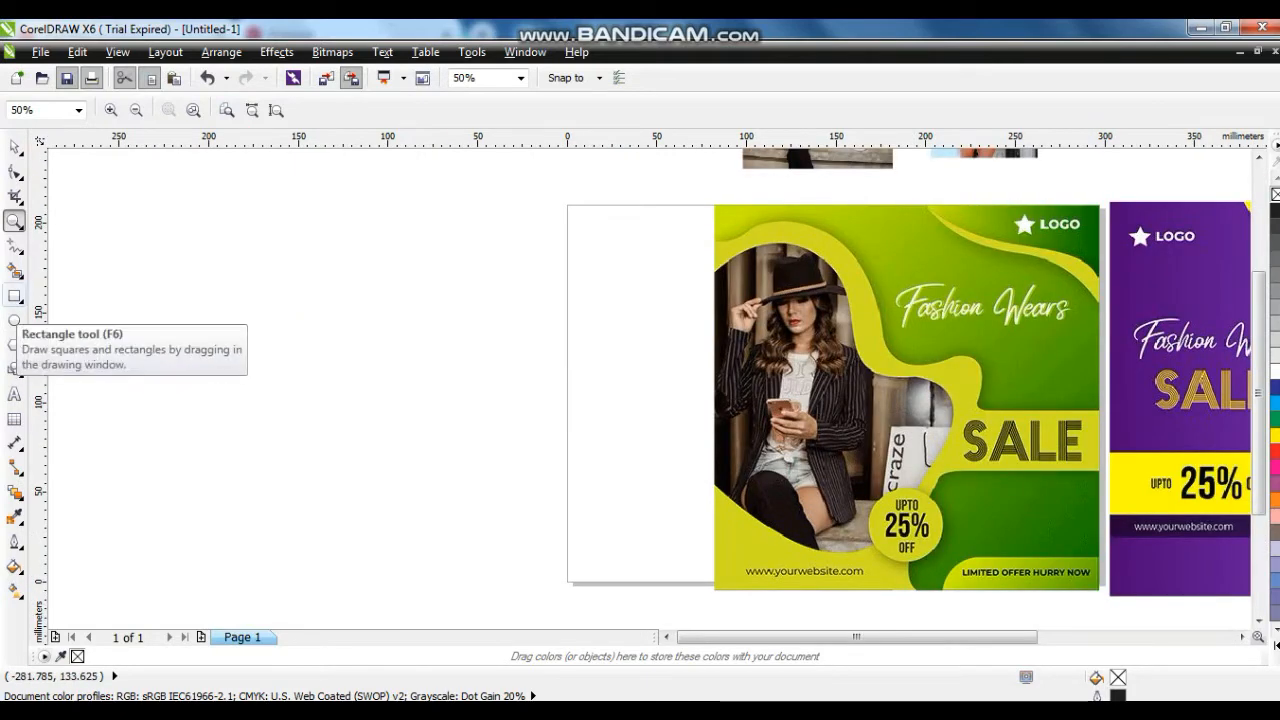
Step: Draw a rectangle about 209 by 215 mm beside the green sample design and fill it with solid green (C100 M0 Y100 K0)
{"action": "left_click", "coordinate": [15, 296]}
{"action": "left_click_drag", "start_coordinate": [679, 205], "coordinate": [305, 590]}
{"action": "left_click", "coordinate": [15, 148]}
{"action": "left_click", "coordinate": [1274, 370]}
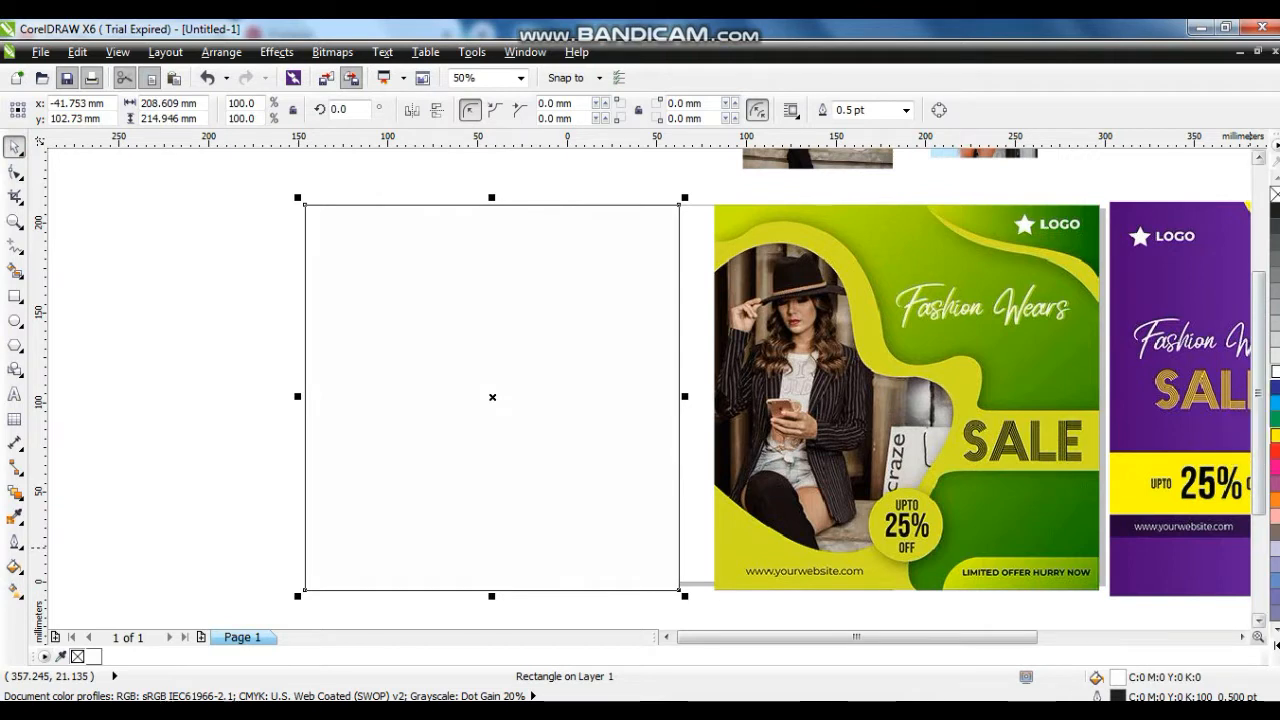
{"action": "left_click", "coordinate": [1275, 419]}
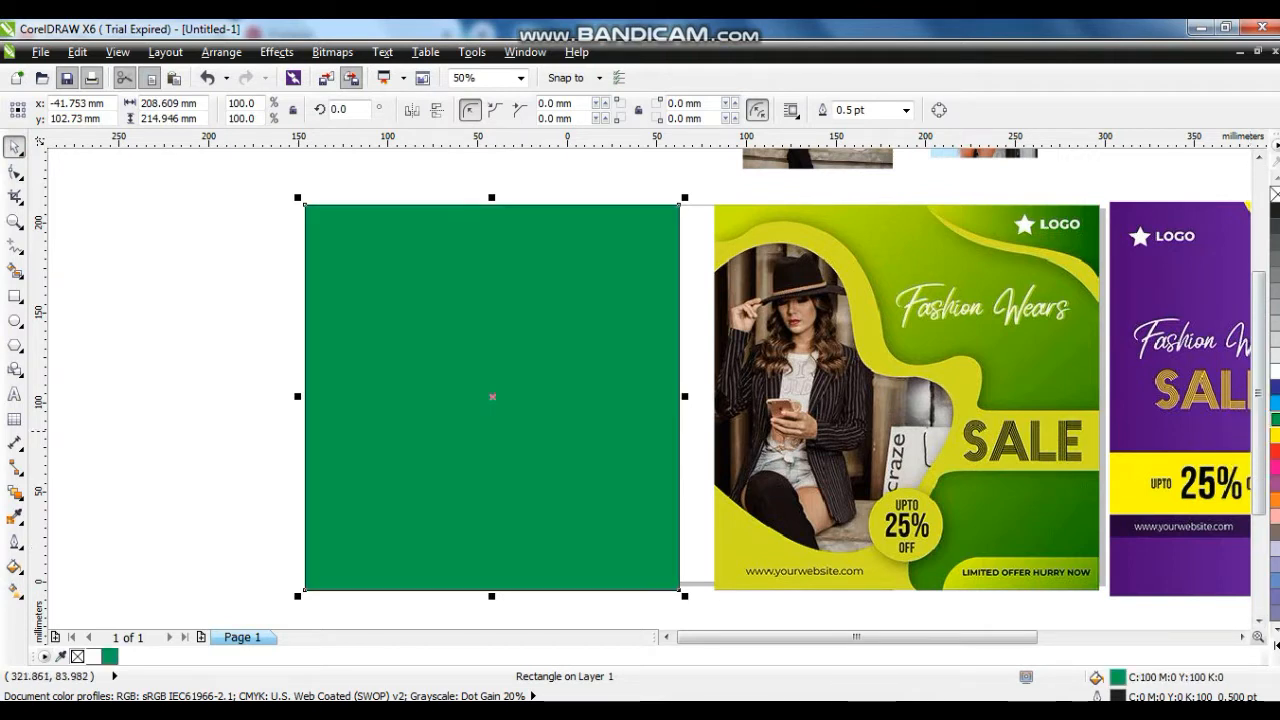
Step: Apply a diagonal fountain fill to the rectangle, running from green at the lower right to yellow-green at the upper left
{"action": "key", "text": "g"}
{"action": "left_click_drag", "start_coordinate": [631, 474], "coordinate": [472, 320]}
{"action": "left_click", "coordinate": [1276, 646]}
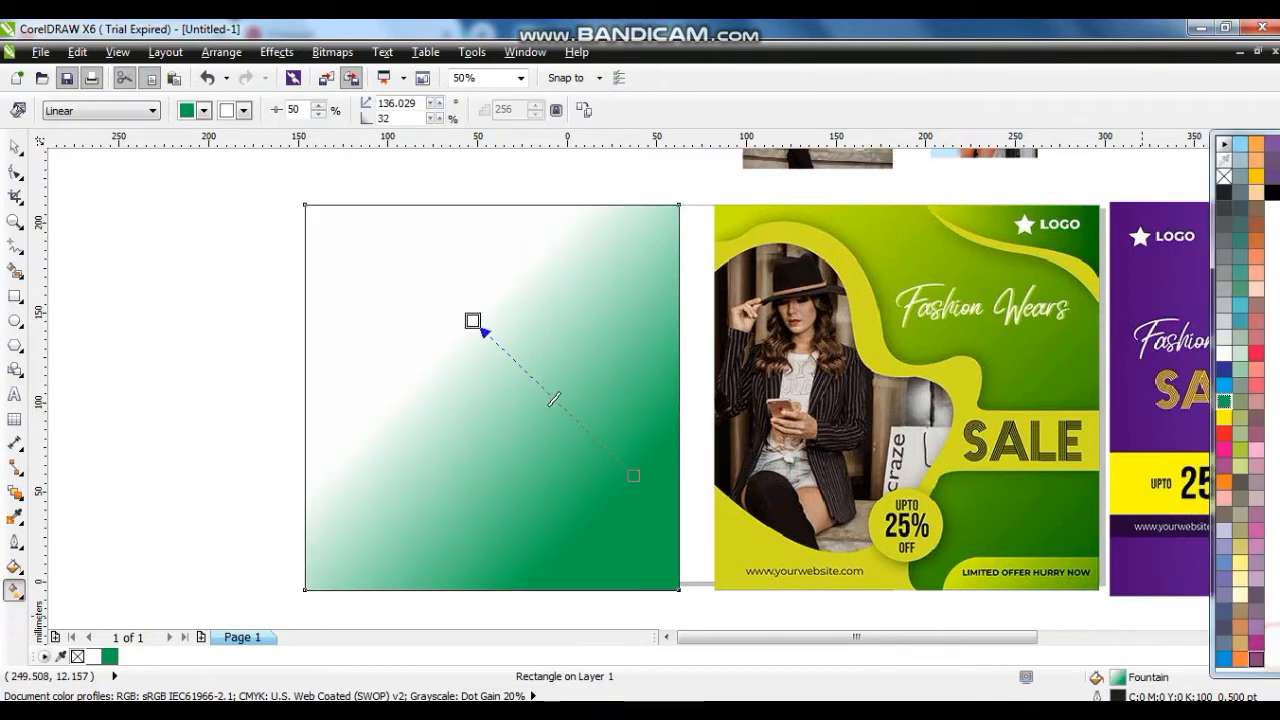
{"action": "left_click_drag", "start_coordinate": [1238, 449], "coordinate": [474, 322]}
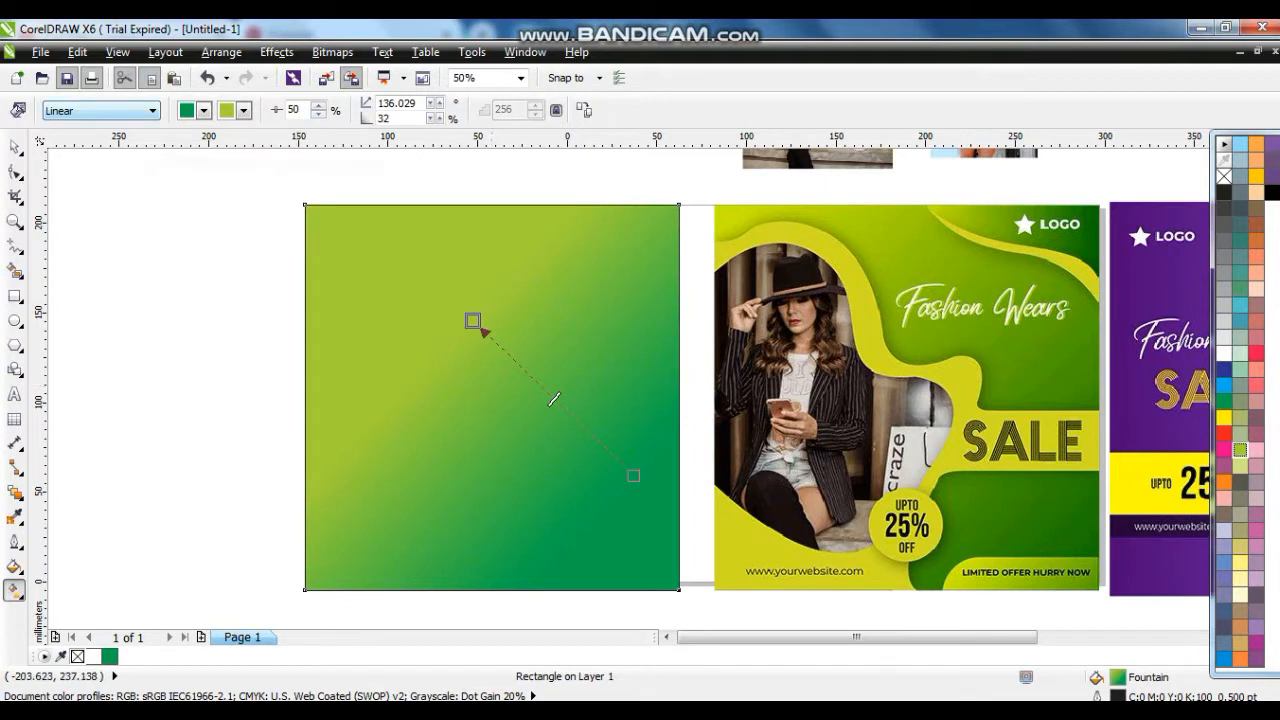
Step: Change the rectangle's fountain fill to Radial and position its light centre in the upper middle with the green end at the lower right
{"action": "left_click", "coordinate": [153, 110]}
{"action": "left_click", "coordinate": [91, 162]}
{"action": "left_click_drag", "start_coordinate": [471, 324], "coordinate": [547, 461]}
{"action": "left_click_drag", "start_coordinate": [471, 324], "coordinate": [455, 332]}
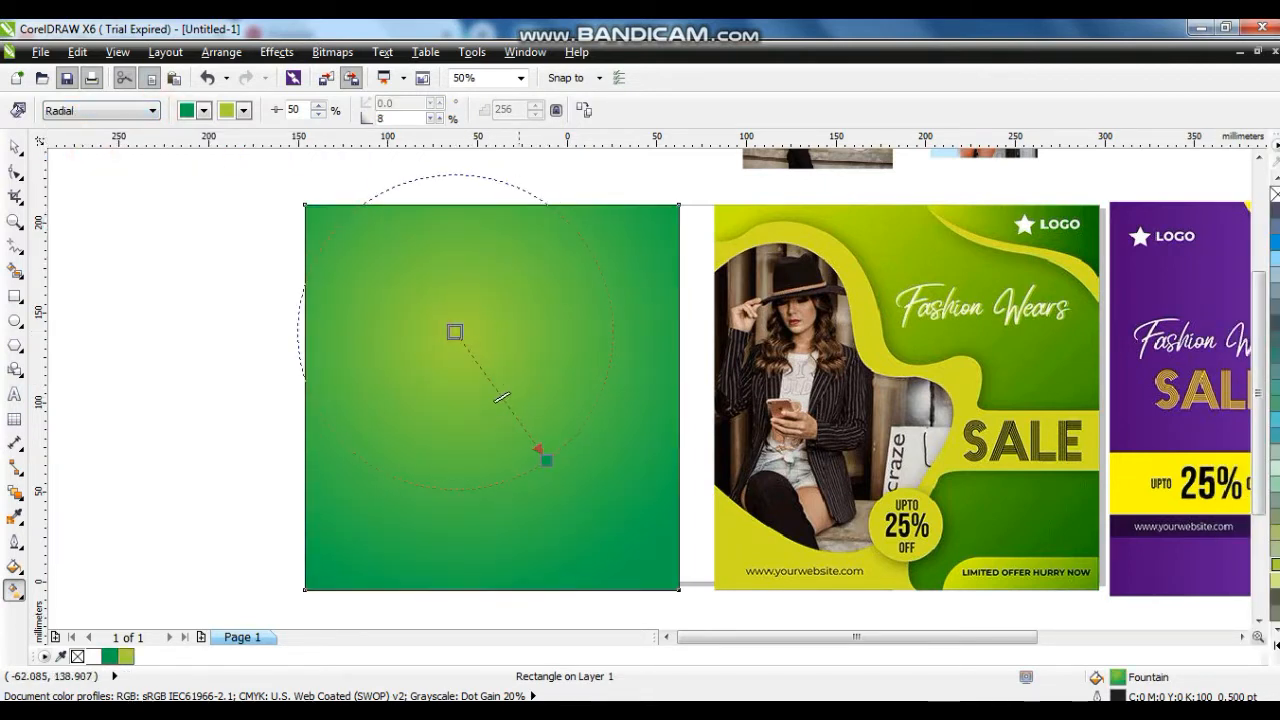
Step: Refine the radial fill by adjusting its radius, setting the midpoint to 35, and shifting the centre slightly up and right
{"action": "left_click_drag", "start_coordinate": [540, 462], "coordinate": [573, 461]}
{"action": "left_click_drag", "start_coordinate": [516, 399], "coordinate": [534, 418]}
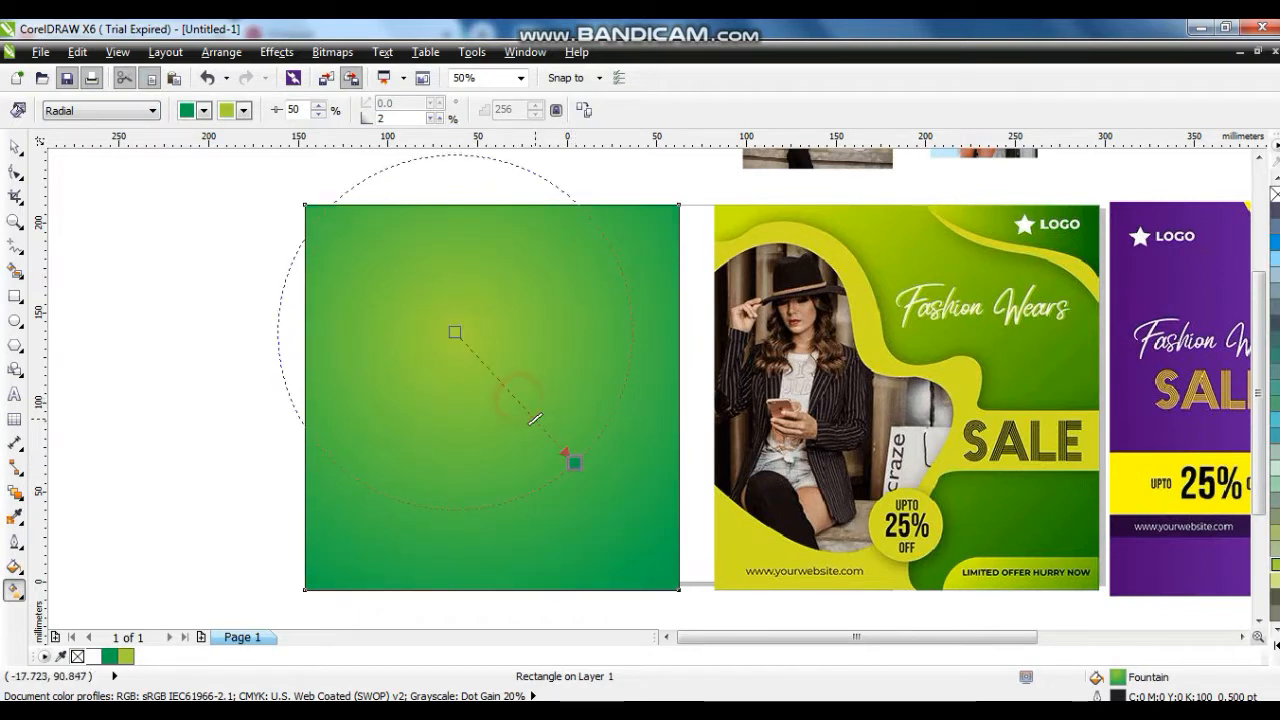
{"action": "left_click_drag", "start_coordinate": [573, 461], "coordinate": [560, 451]}
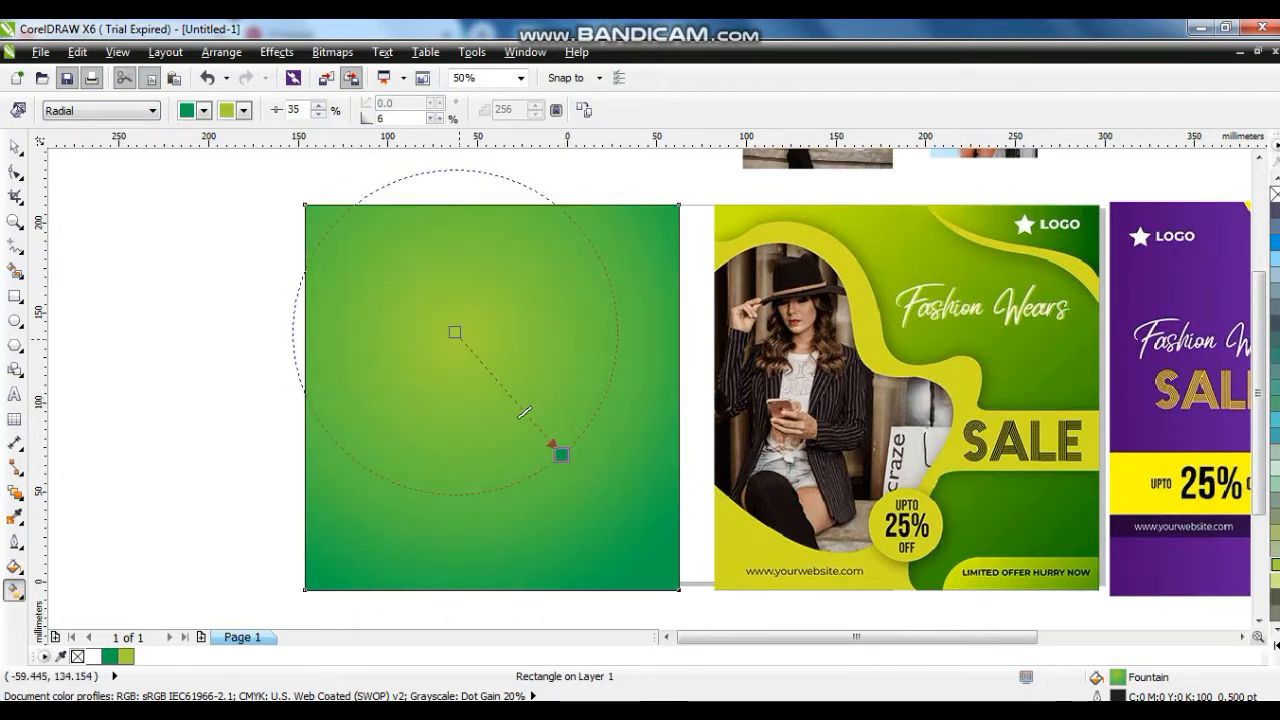
{"action": "left_click_drag", "start_coordinate": [455, 332], "coordinate": [470, 319]}
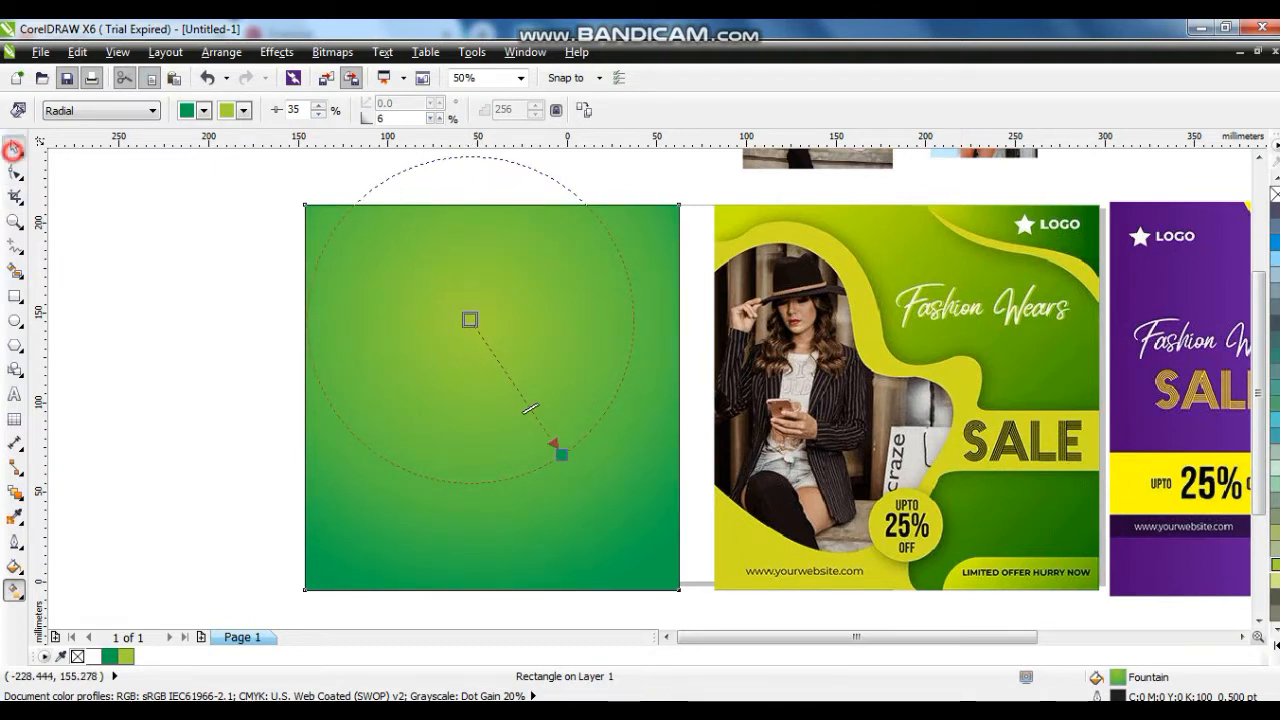
{"action": "left_click", "coordinate": [14, 146]}
{"action": "left_click", "coordinate": [203, 394]}
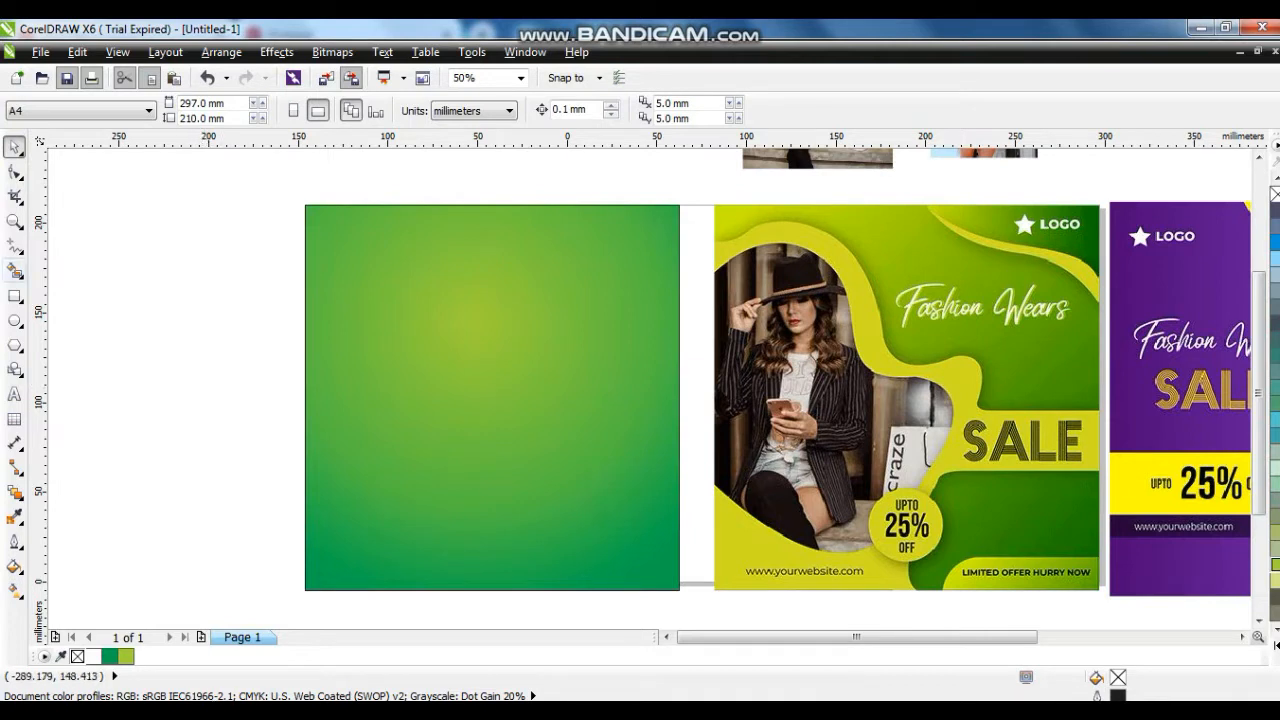
Step: Draw a closed straight-sided outline with the Freehand tool, sloping from the rectangle's upper left edge to its lower right and back along the left edge
{"action": "left_click", "coordinate": [14, 244]}
{"action": "left_click", "coordinate": [298, 272]}
{"action": "double_click", "coordinate": [348, 259]}
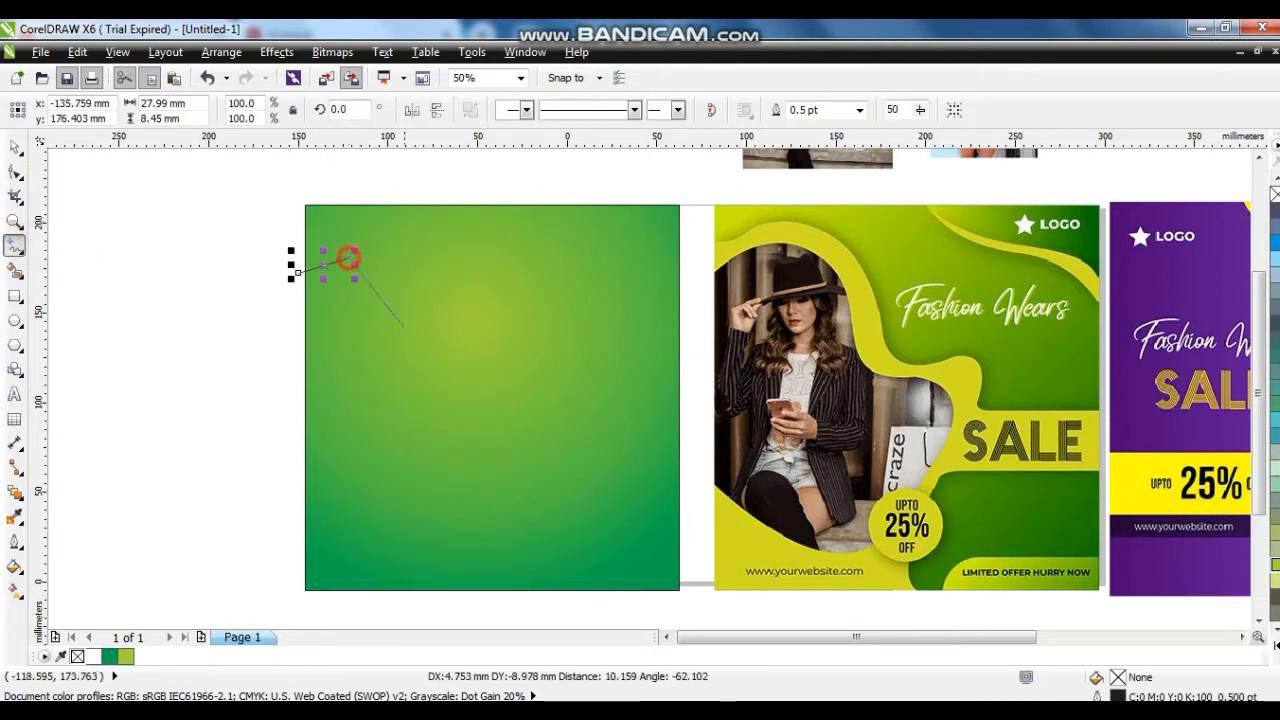
{"action": "double_click", "coordinate": [471, 357]}
{"action": "double_click", "coordinate": [512, 389]}
{"action": "double_click", "coordinate": [568, 420]}
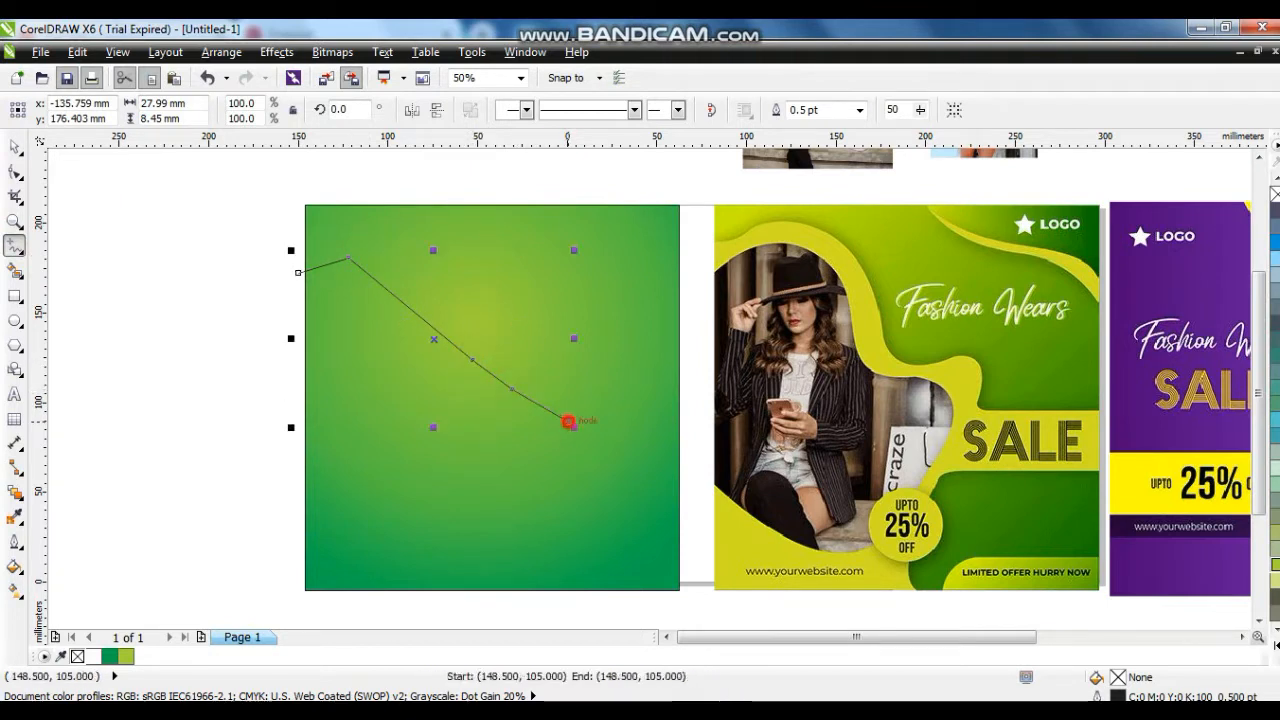
{"action": "double_click", "coordinate": [557, 460]}
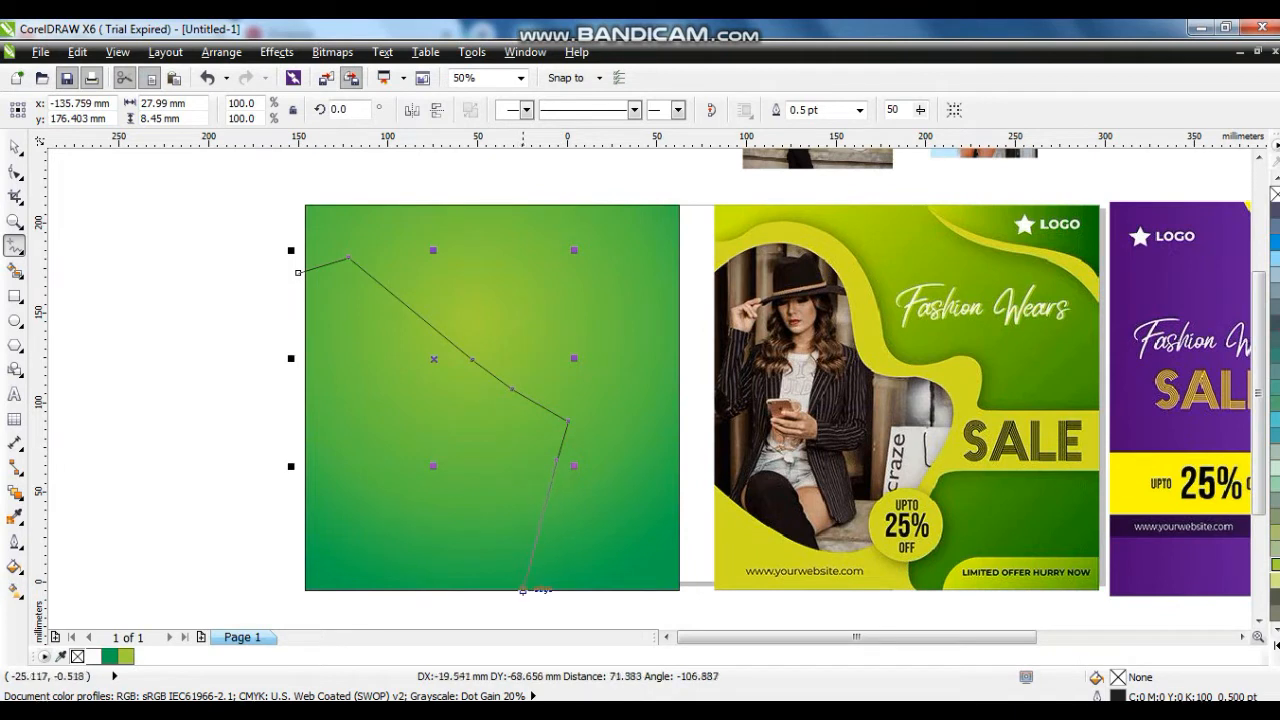
{"action": "double_click", "coordinate": [528, 606]}
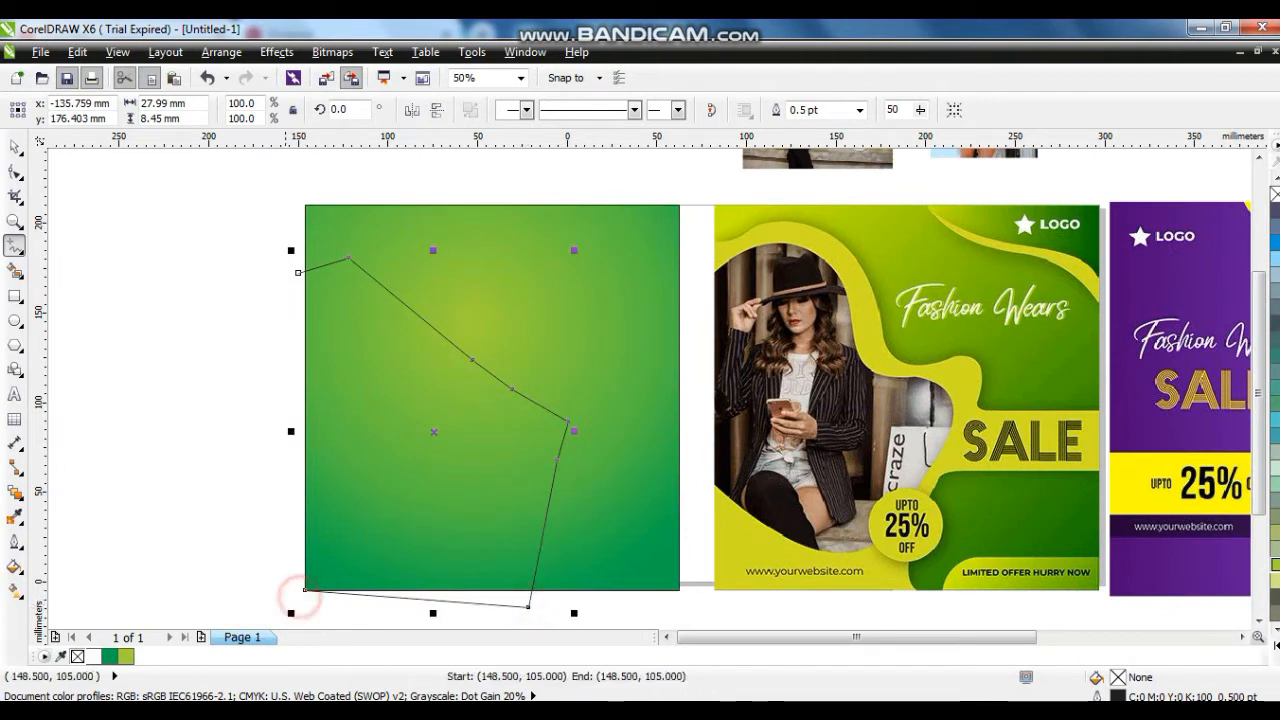
{"action": "double_click", "coordinate": [305, 589]}
{"action": "left_click", "coordinate": [298, 272]}
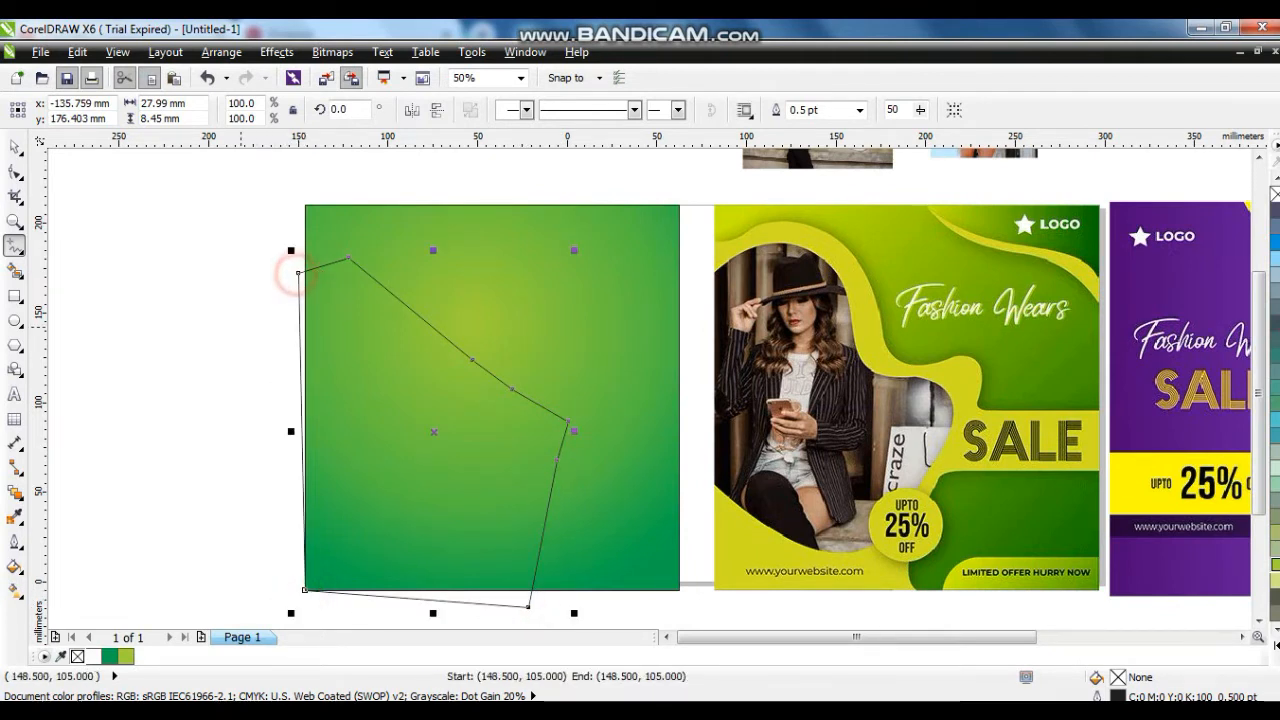
Step: Convert all segments of the outline to curves and bend its long upper segment into a rounded hump
{"action": "left_click", "coordinate": [14, 172]}
{"action": "left_click_drag", "start_coordinate": [217, 240], "coordinate": [540, 612]}
{"action": "left_click", "coordinate": [262, 110]}
{"action": "left_click", "coordinate": [249, 305]}
{"action": "left_click", "coordinate": [384, 246]}
{"action": "left_click_drag", "start_coordinate": [385, 289], "coordinate": [403, 240]}
{"action": "left_click_drag", "start_coordinate": [432, 327], "coordinate": [473, 275]}
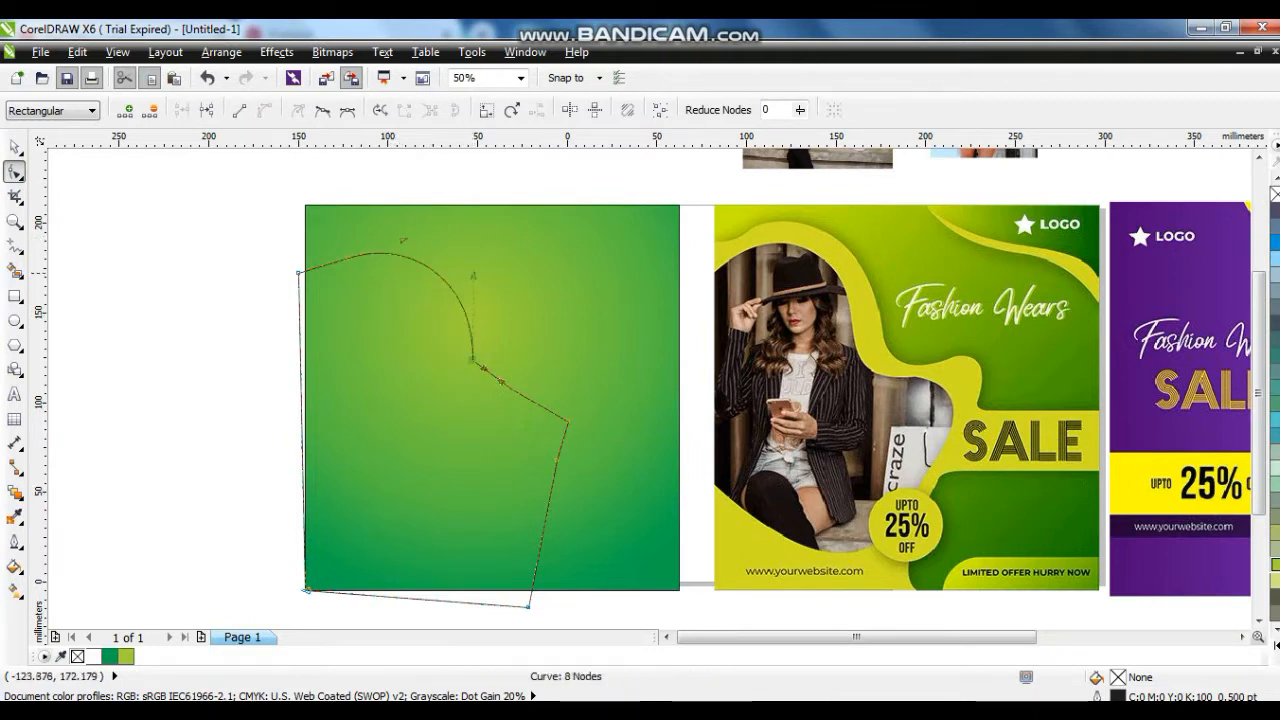
Step: Bend the short starting segment at the rectangle's left edge into a shallow dip leading into the hump
{"action": "left_click", "coordinate": [298, 272]}
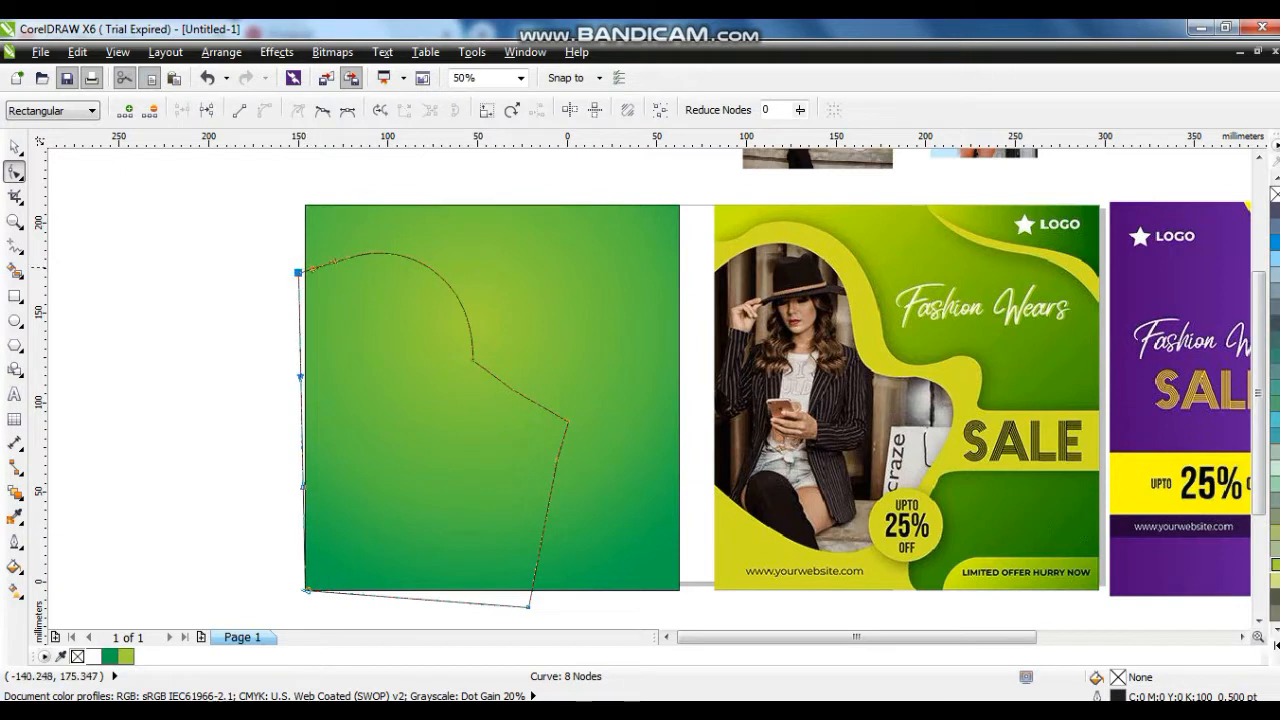
{"action": "left_click_drag", "start_coordinate": [333, 262], "coordinate": [316, 280]}
{"action": "left_click", "coordinate": [333, 276]}
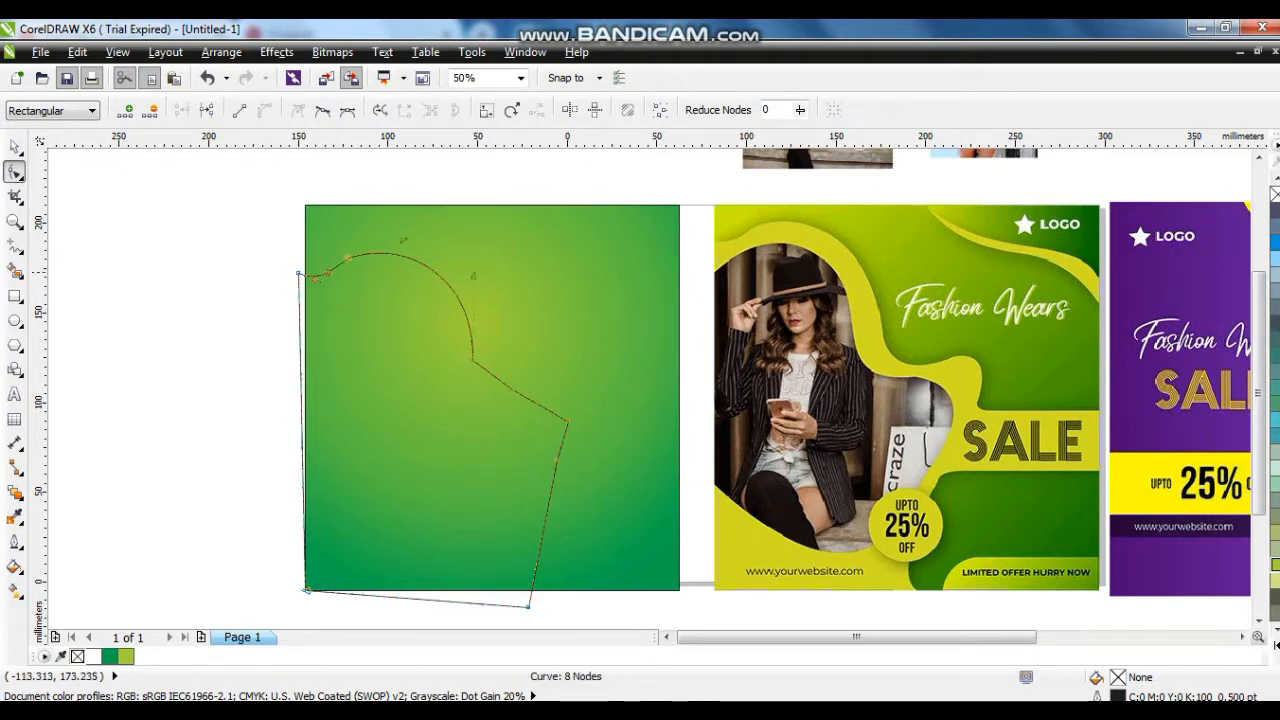
{"action": "left_click", "coordinate": [332, 273]}
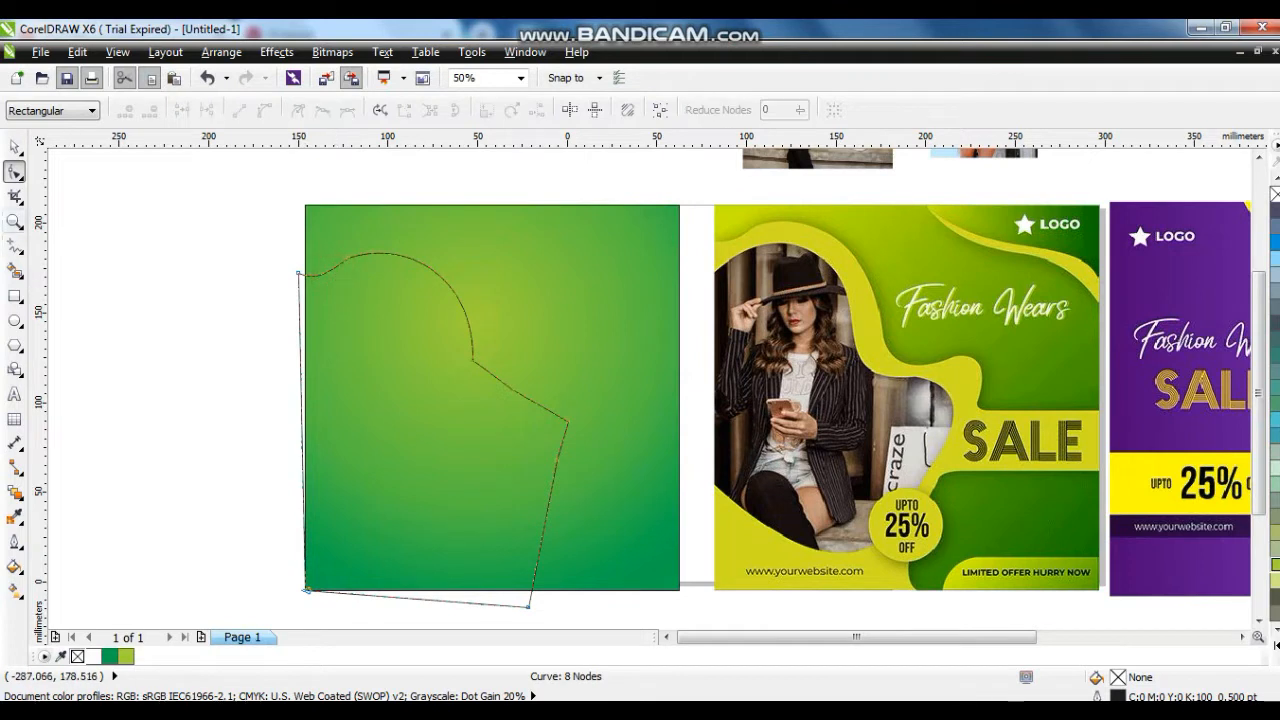
Step: Smooth the transition from the dip into the hump and make the hump slightly taller and fuller on its right side
{"action": "left_click", "coordinate": [15, 222]}
{"action": "left_click_drag", "start_coordinate": [232, 203], "coordinate": [652, 414]}
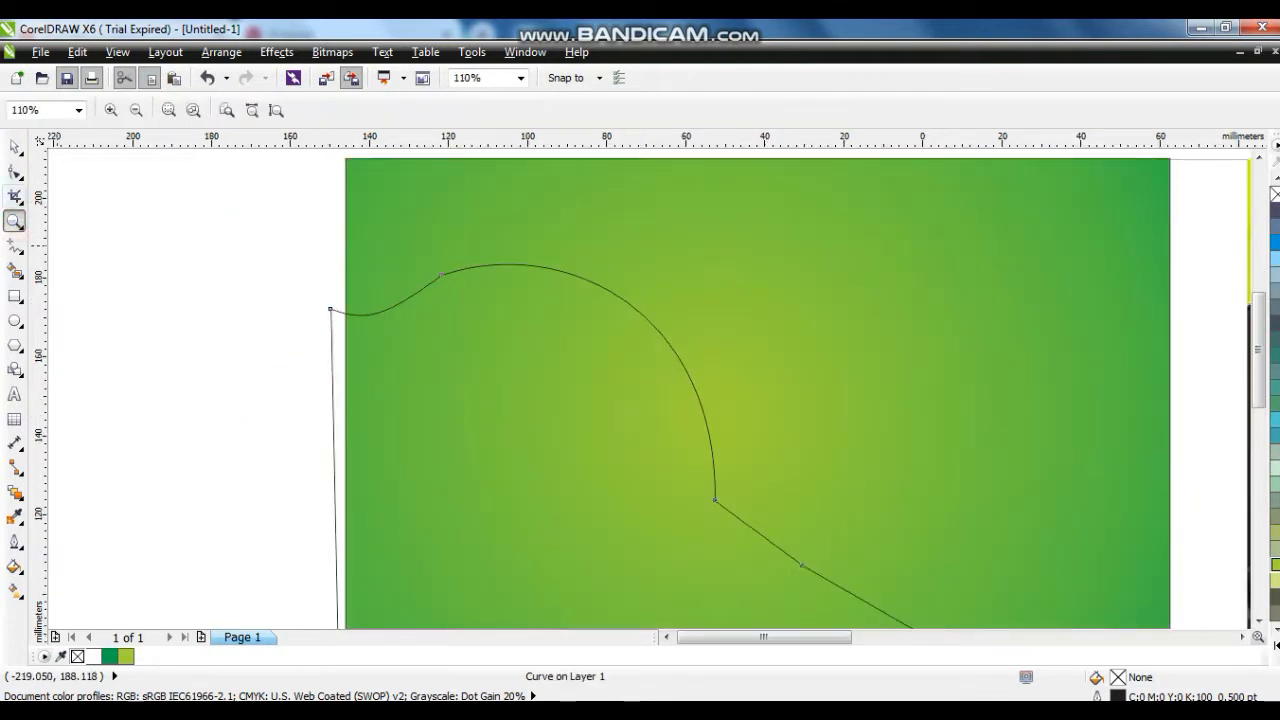
{"action": "left_click", "coordinate": [15, 172]}
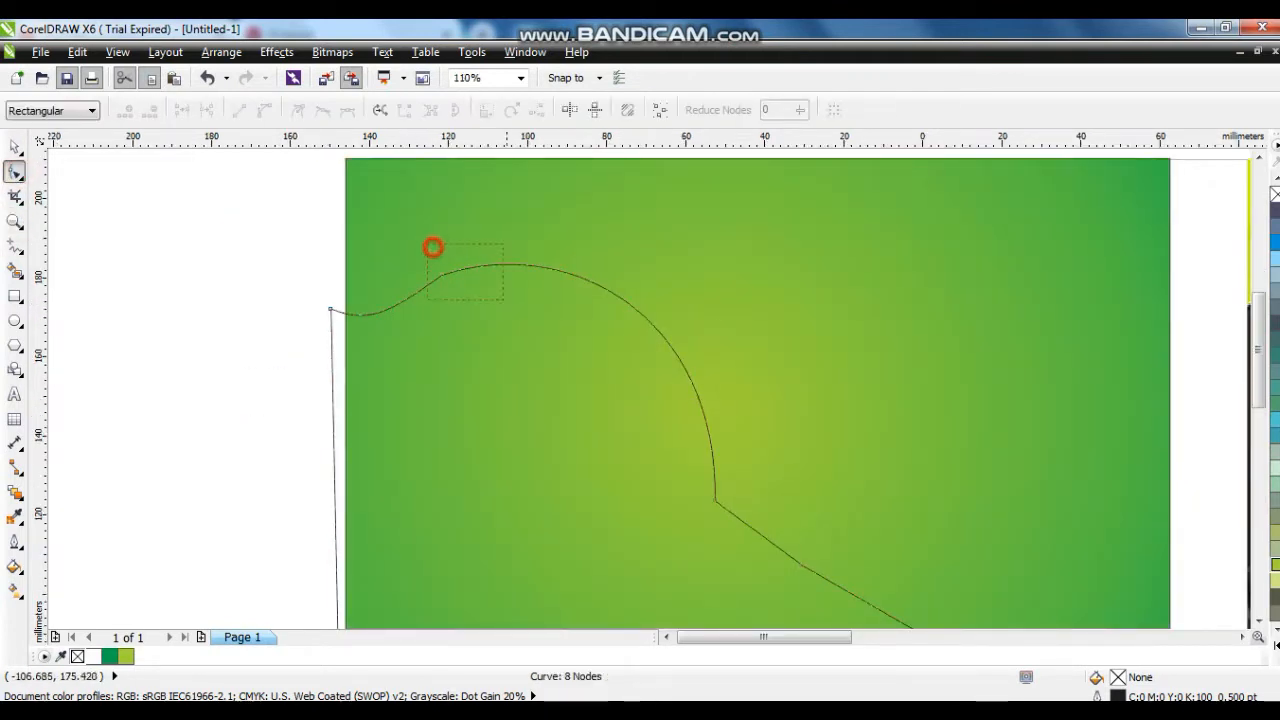
{"action": "left_click_drag", "start_coordinate": [433, 247], "coordinate": [478, 288]}
{"action": "left_click_drag", "start_coordinate": [561, 234], "coordinate": [556, 210]}
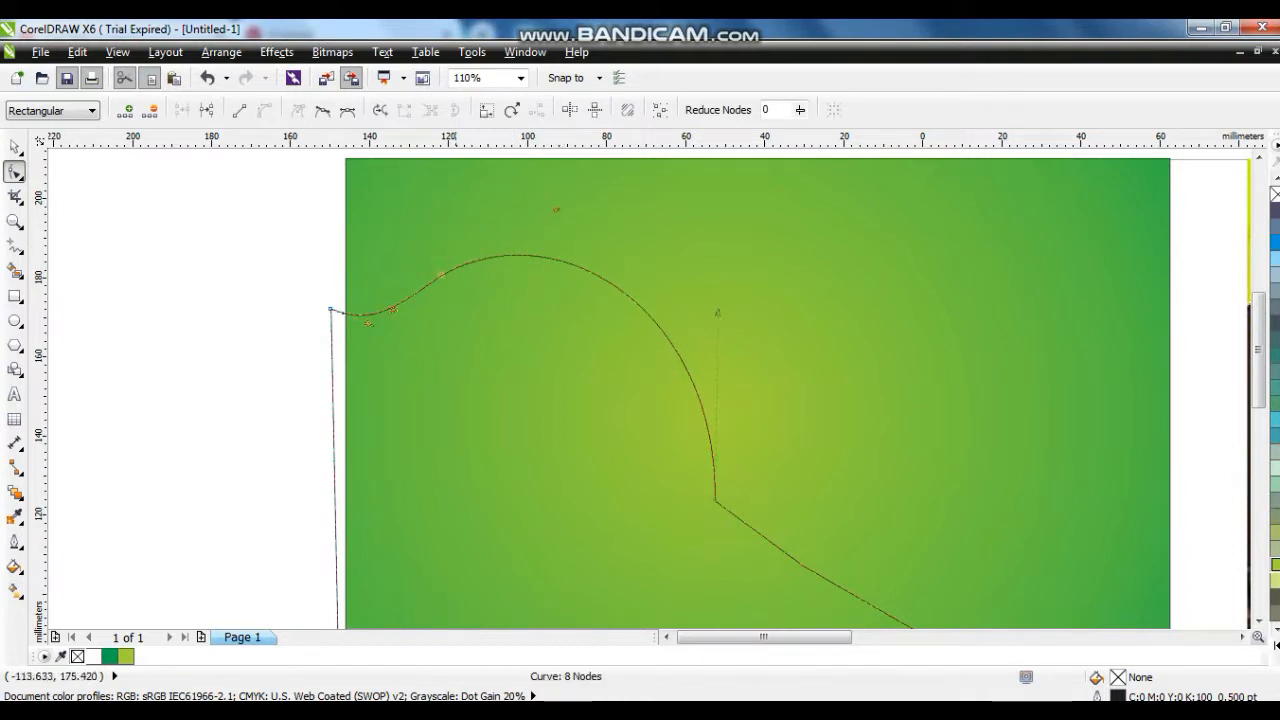
{"action": "left_click_drag", "start_coordinate": [717, 313], "coordinate": [743, 306]}
Step: Shape the segments right of the hump into a smooth hollow followed by a rounded bulge at the outline's right corner
{"action": "left_click", "coordinate": [14, 221]}
{"action": "right_click", "coordinate": [503, 317]}
{"action": "left_click", "coordinate": [14, 170]}
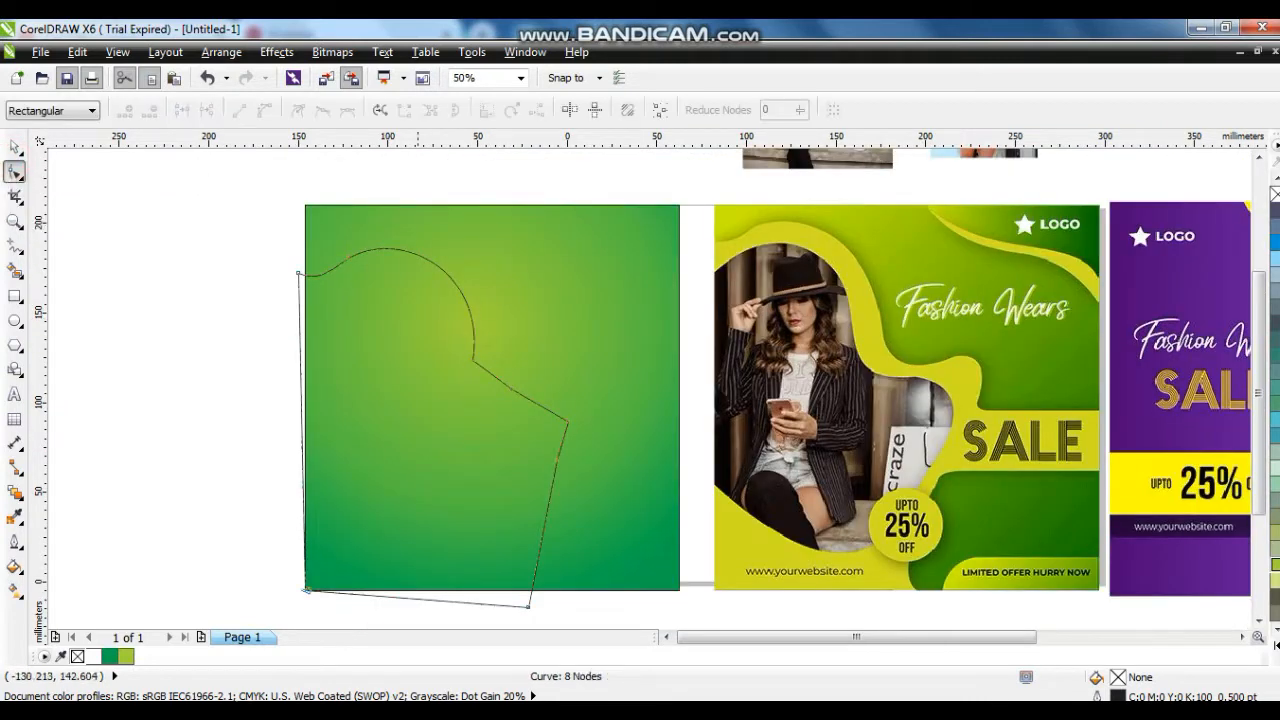
{"action": "left_click_drag", "start_coordinate": [491, 371], "coordinate": [557, 386]}
{"action": "left_click", "coordinate": [470, 366]}
{"action": "left_click_drag", "start_coordinate": [476, 385], "coordinate": [467, 386]}
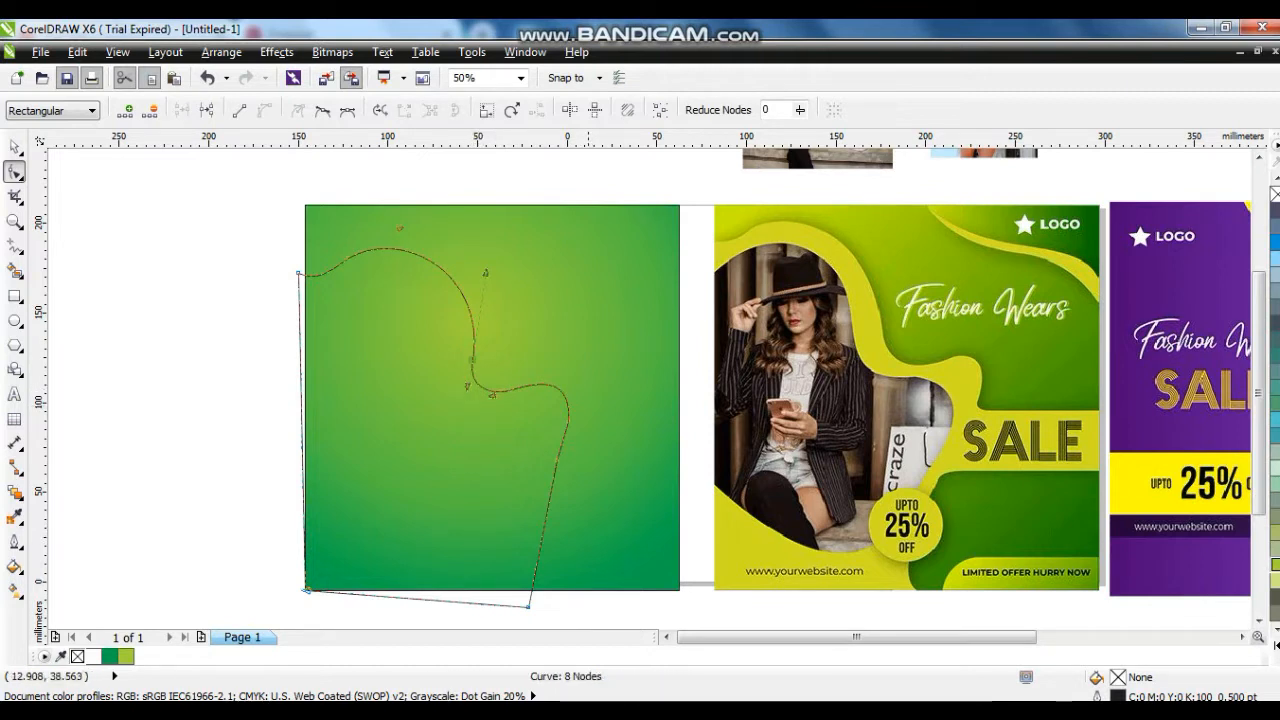
Step: Curve the outline's lower right side inward toward the bottom and delete the extra node below the bulge
{"action": "left_click", "coordinate": [545, 595]}
{"action": "scroll", "coordinate": [545, 595], "scroll_direction": "down", "scroll_amount": 1}
{"action": "left_click_drag", "start_coordinate": [537, 537], "coordinate": [487, 533]}
{"action": "left_click", "coordinate": [572, 441]}
{"action": "key", "text": "Delete"}
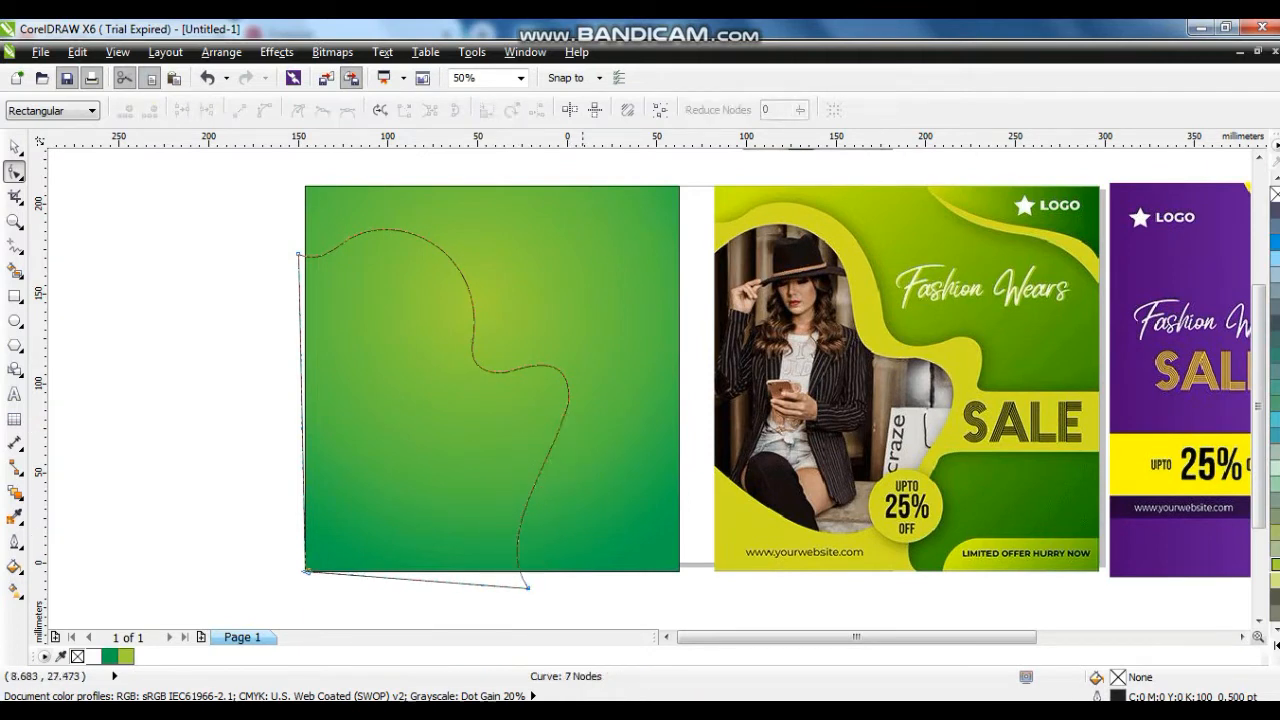
Step: Adjust the curve handles on the outline's lower right side for a smoother S-shape, and deselect the outline
{"action": "left_click", "coordinate": [550, 589]}
{"action": "left_click_drag", "start_coordinate": [548, 463], "coordinate": [559, 470]}
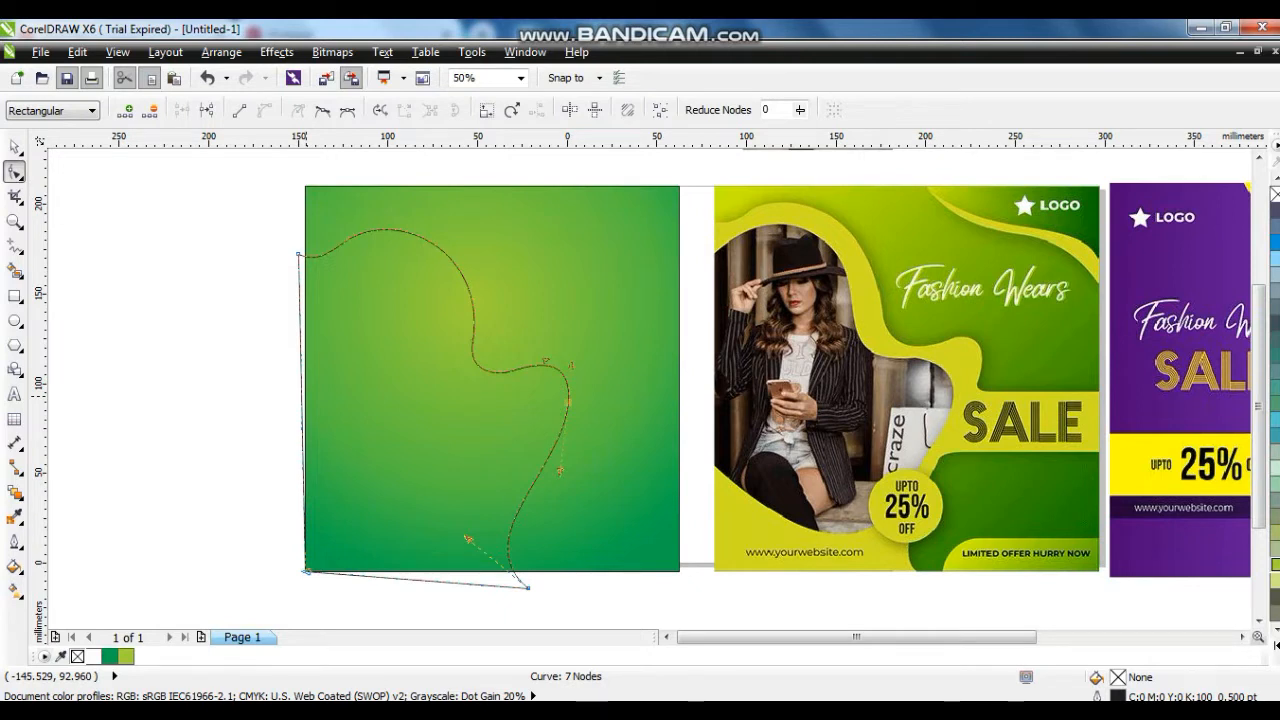
{"action": "left_click", "coordinate": [14, 147]}
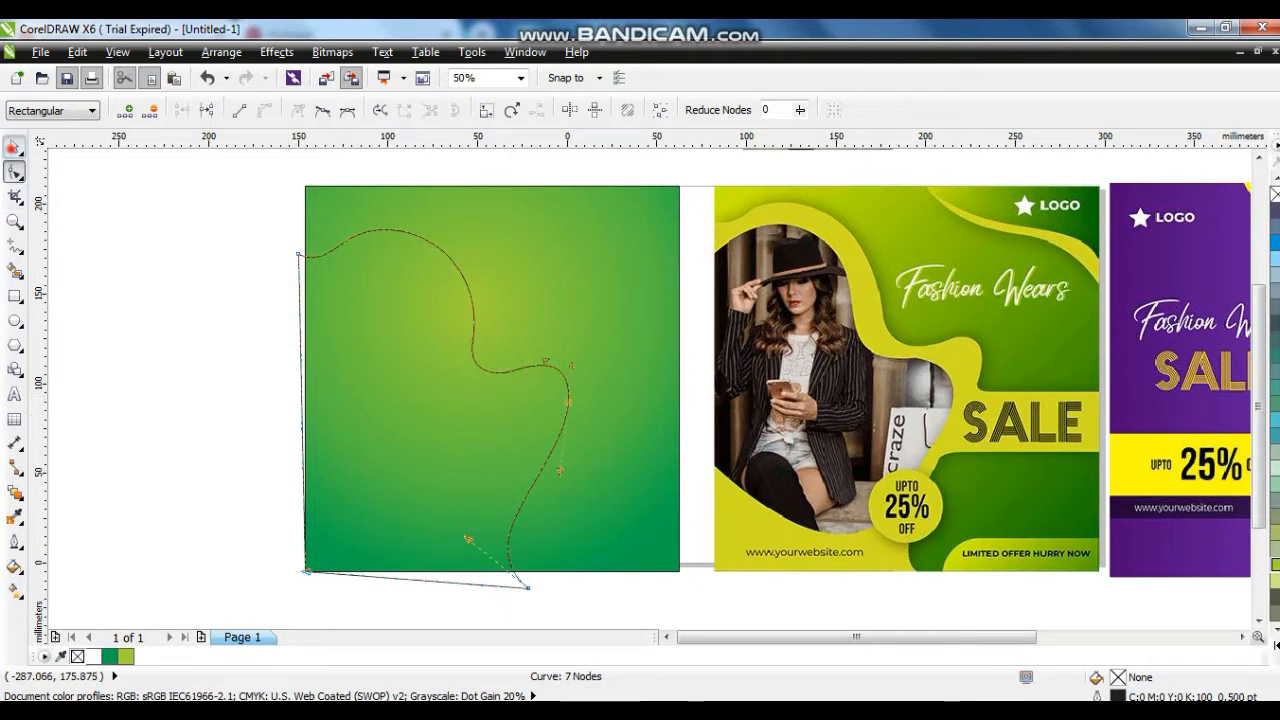
{"action": "left_click", "coordinate": [155, 362]}
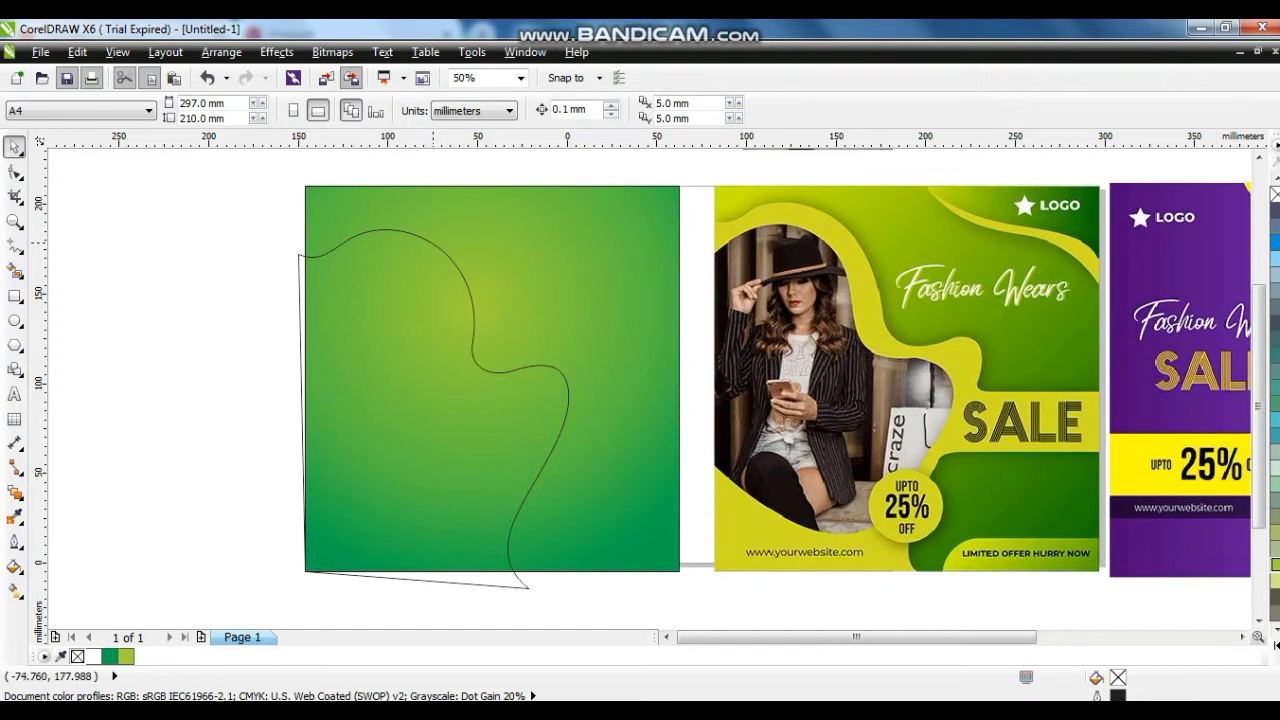
Step: Draw a second closed five-point outline with the Freehand tool inside the wavy shape, starting and ending at its left edge
{"action": "left_click", "coordinate": [433, 242]}
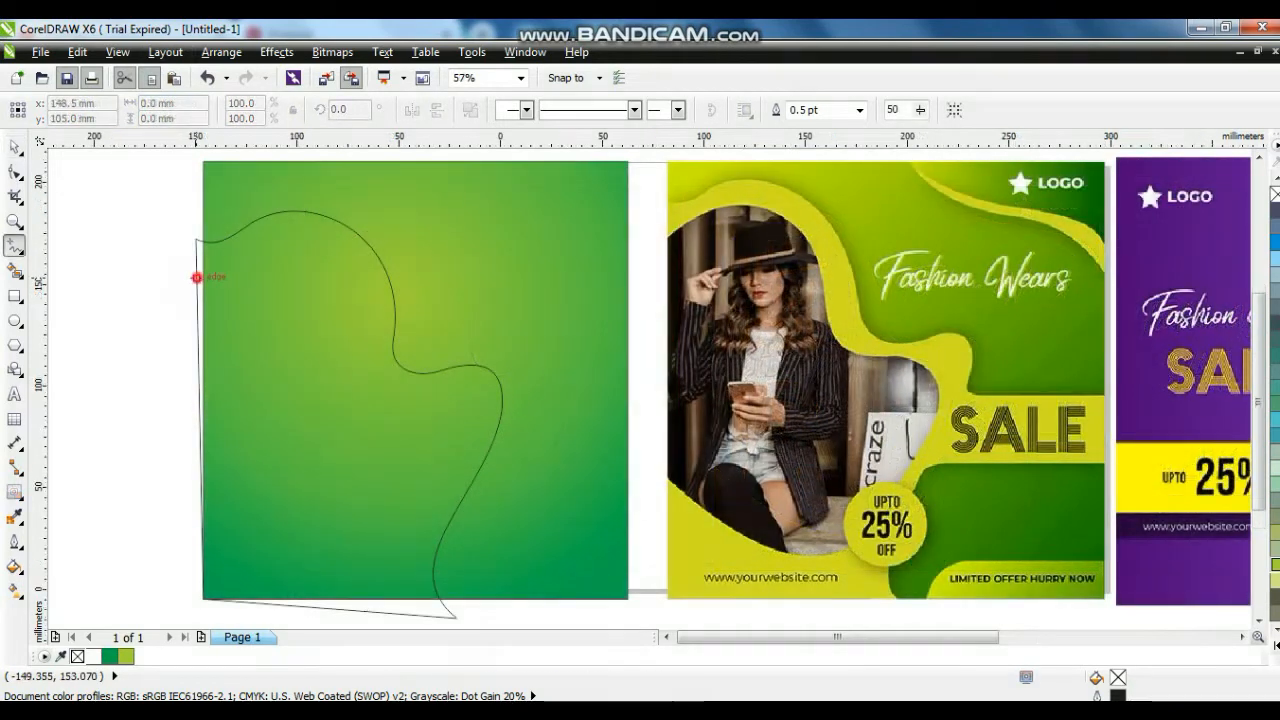
{"action": "left_click", "coordinate": [197, 277]}
{"action": "left_click", "coordinate": [359, 321]}
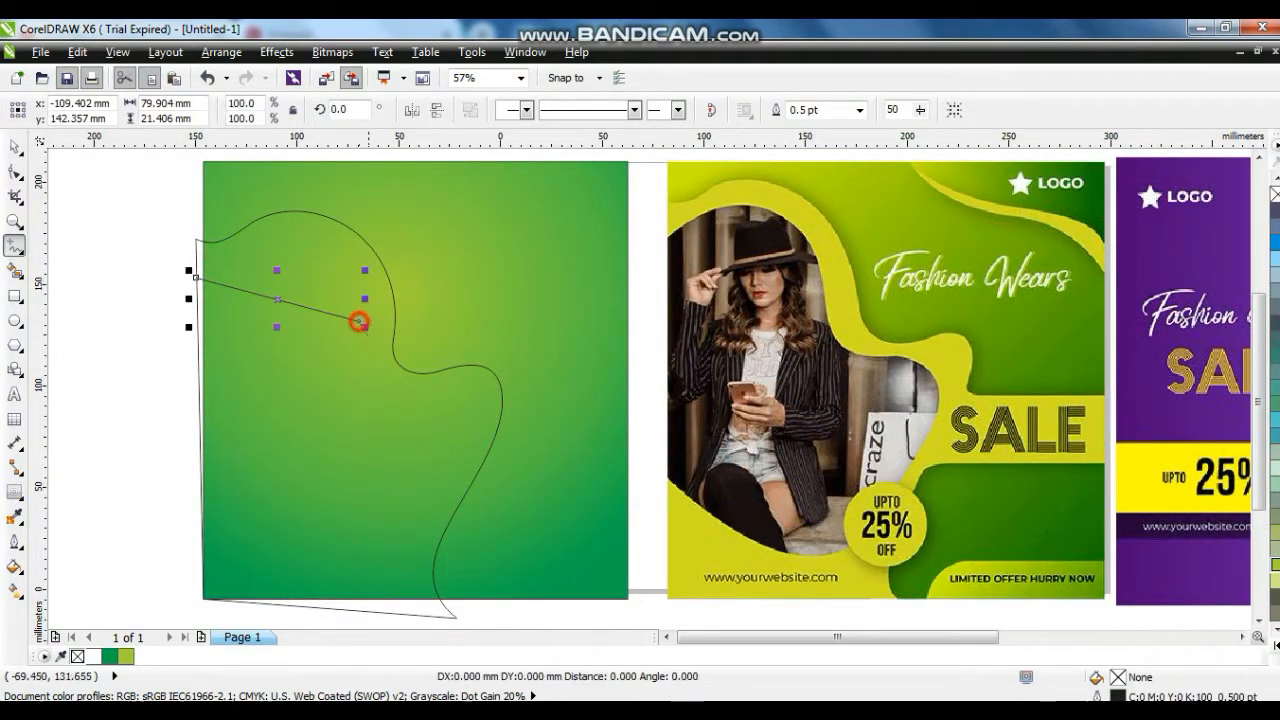
{"action": "left_click", "coordinate": [430, 398]}
{"action": "left_click", "coordinate": [441, 488]}
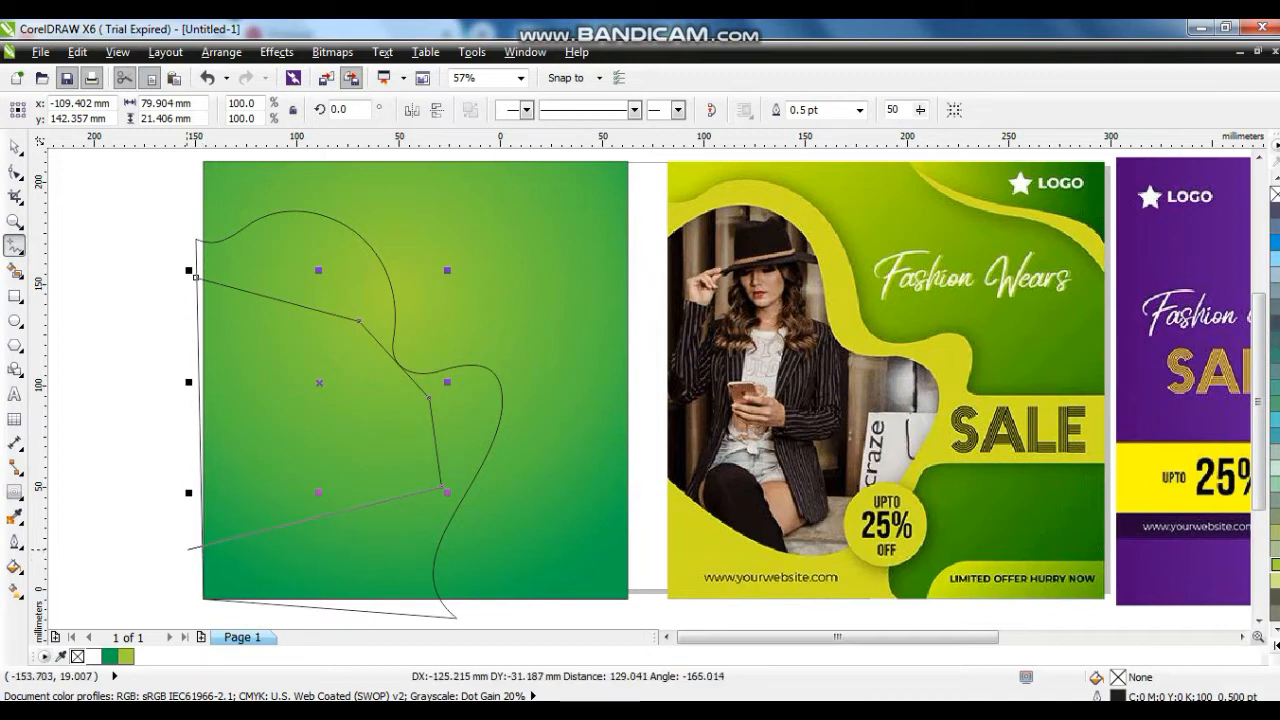
{"action": "left_click", "coordinate": [183, 507]}
{"action": "left_click", "coordinate": [196, 277]}
Step: Convert the inner outline's segments to curves and bend its top segment into a hump parallel to the outer shape
{"action": "left_click", "coordinate": [14, 172]}
{"action": "left_click", "coordinate": [177, 289]}
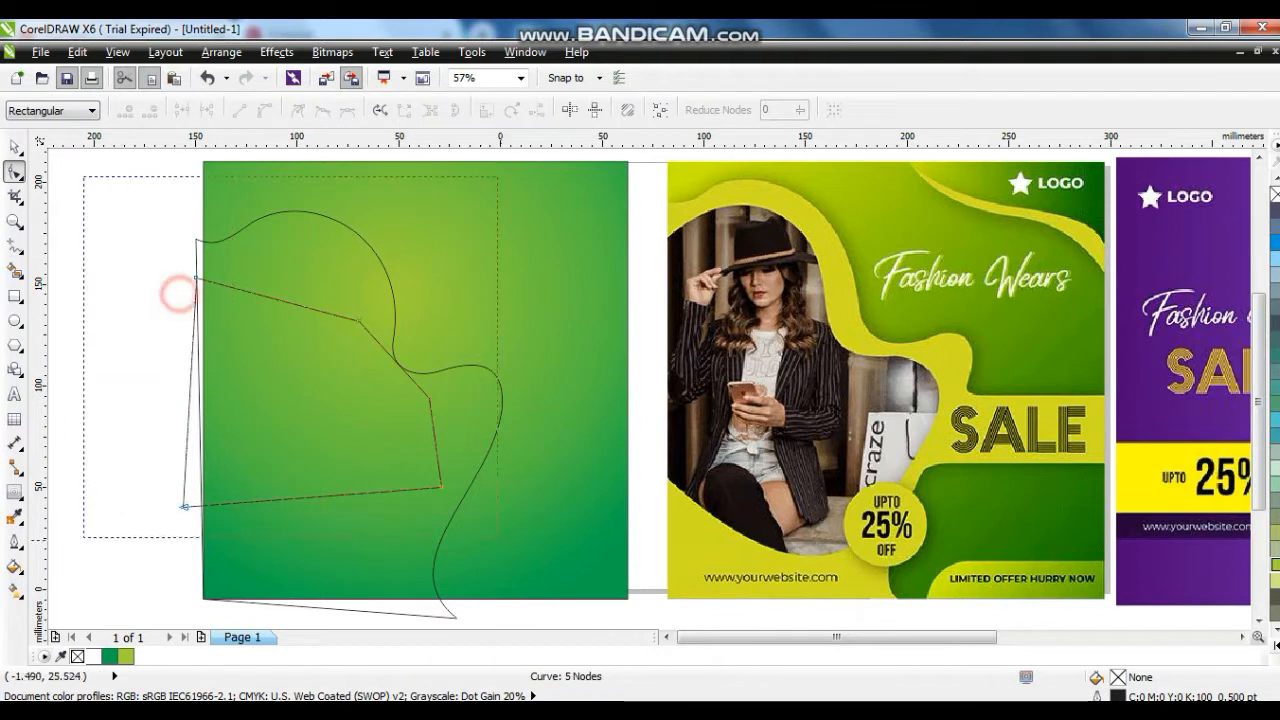
{"action": "left_click", "coordinate": [263, 109]}
{"action": "left_click", "coordinate": [186, 250]}
{"action": "left_click_drag", "start_coordinate": [246, 289], "coordinate": [263, 230]}
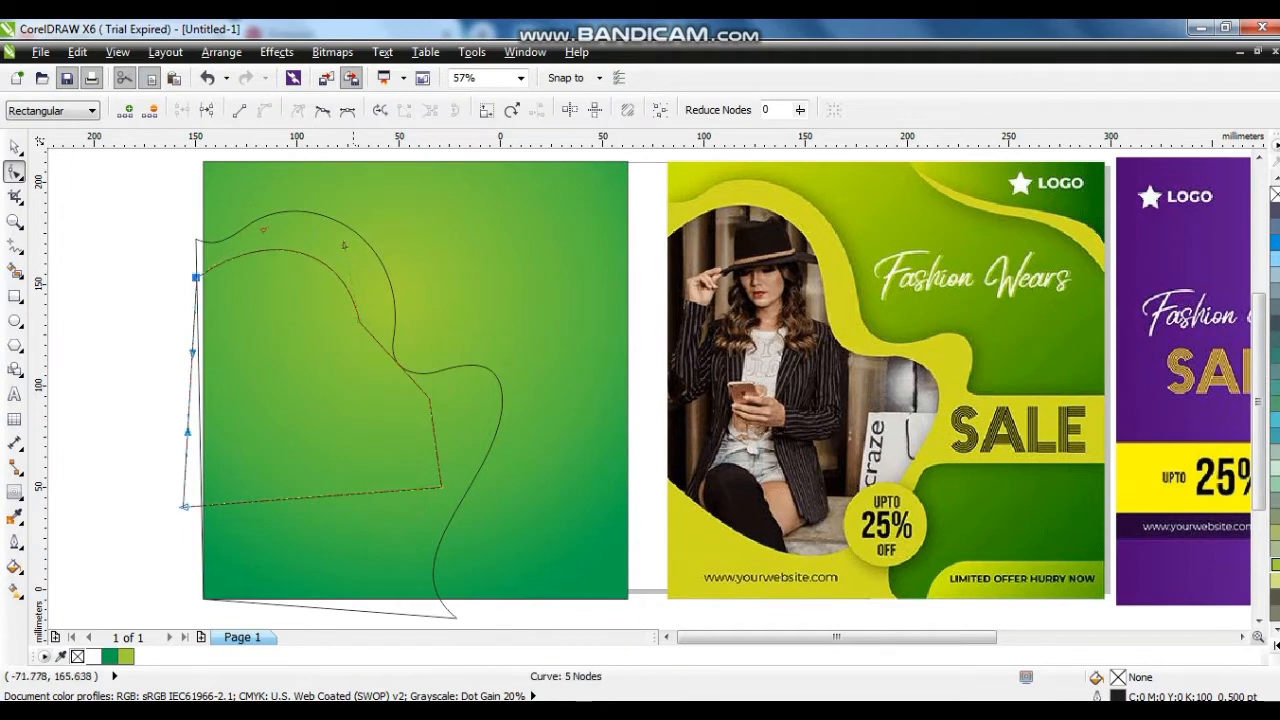
{"action": "left_click", "coordinate": [348, 232]}
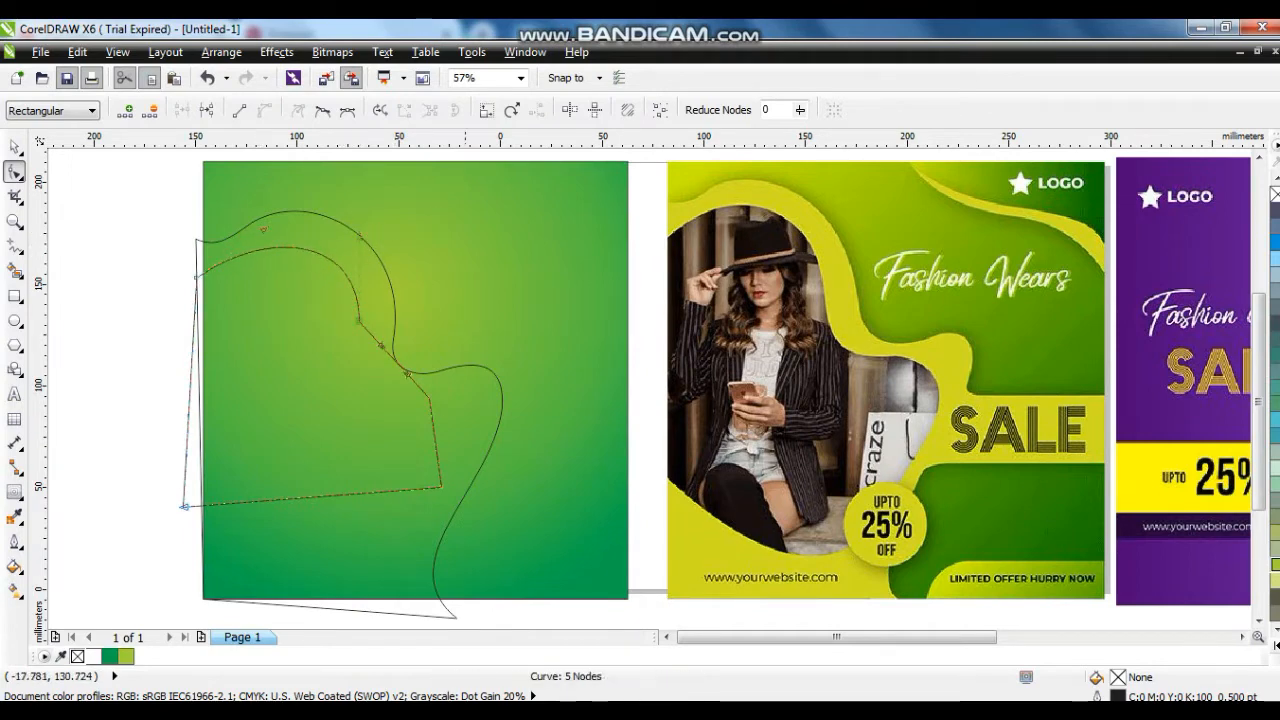
Step: Bend the inner outline's middle and right segments into a smooth hollow and a rounded bulge following the outer wave
{"action": "left_click_drag", "start_coordinate": [385, 352], "coordinate": [368, 368]}
{"action": "left_click_drag", "start_coordinate": [434, 434], "coordinate": [468, 423]}
{"action": "left_click_drag", "start_coordinate": [388, 386], "coordinate": [375, 383]}
Step: Bow the inner outline's bottom segment downward into a rounded belly and smooth its join with the right side
{"action": "left_click_drag", "start_coordinate": [308, 437], "coordinate": [455, 500]}
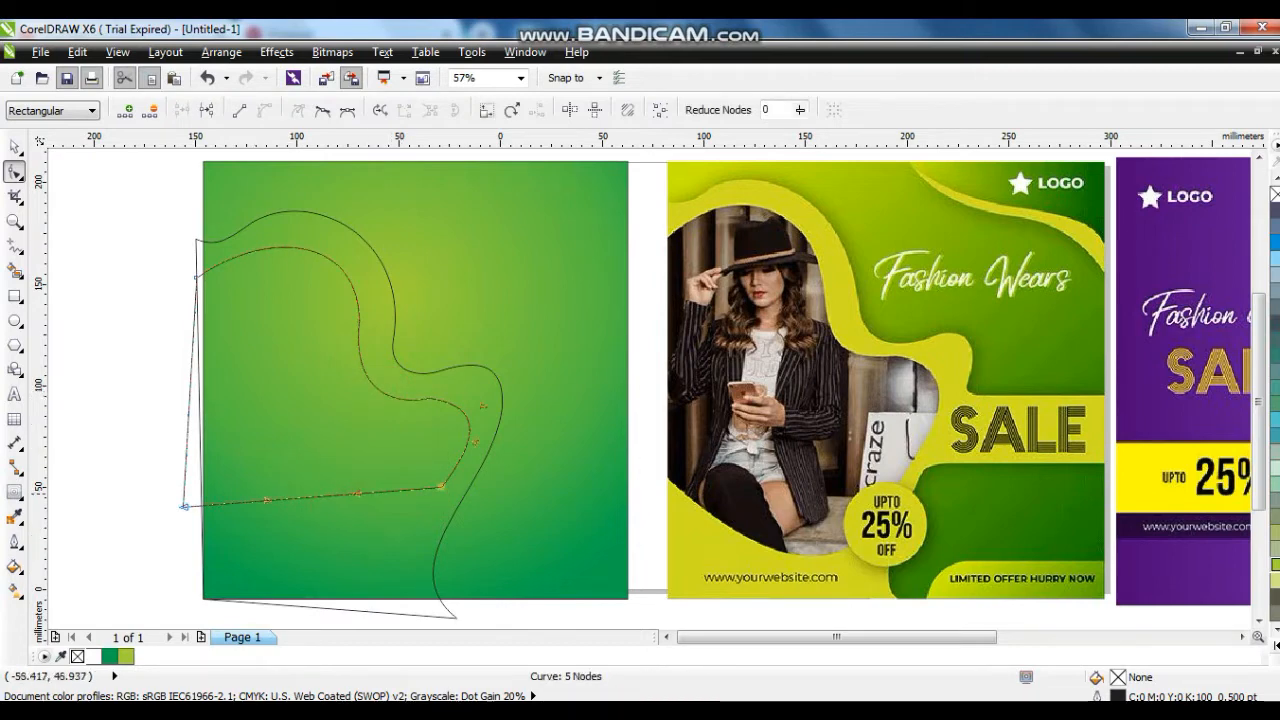
{"action": "left_click_drag", "start_coordinate": [358, 493], "coordinate": [365, 591]}
{"action": "left_click_drag", "start_coordinate": [266, 499], "coordinate": [266, 551]}
{"action": "mouse_move", "coordinate": [378, 544]}
{"action": "left_mouse_down"}
{"action": "mouse_move", "coordinate": [378, 559]}
{"action": "mouse_move", "coordinate": [390, 534]}
{"action": "mouse_move", "coordinate": [397, 545]}
{"action": "left_mouse_up"}
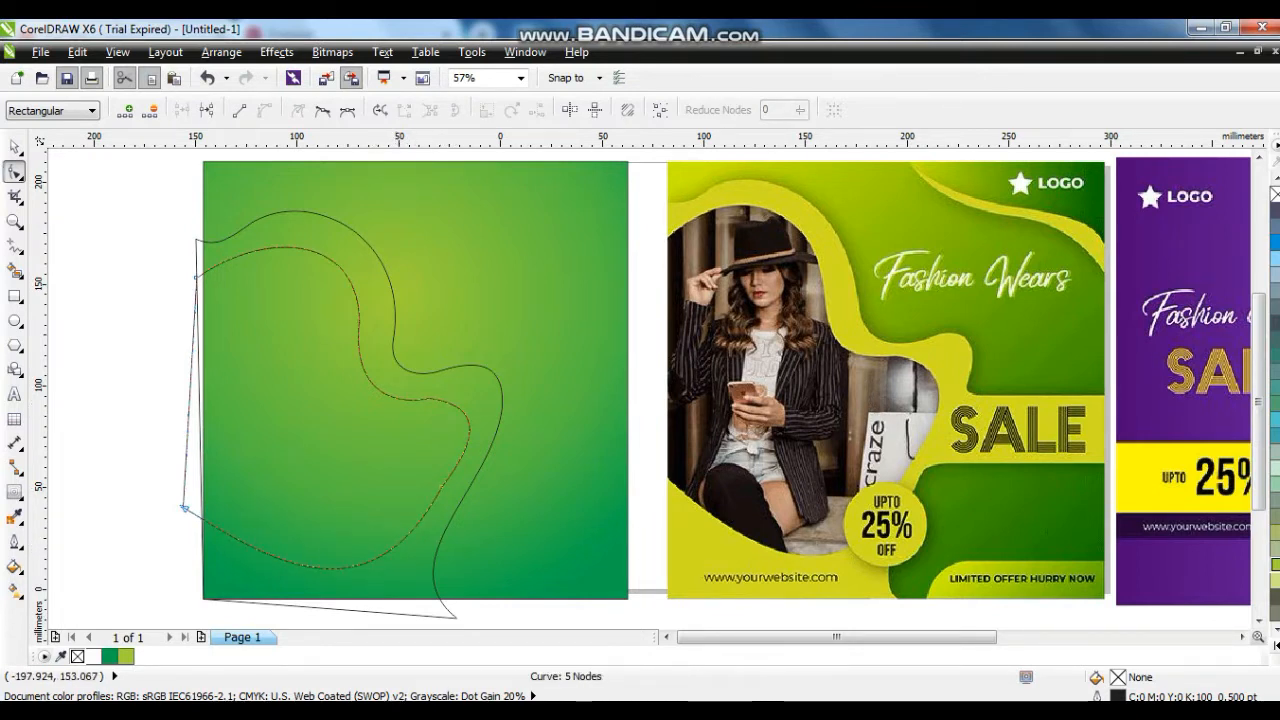
Step: Fill the inner wavy outline with pale blue and the outer one with pale yellow-green C20 M0 Y60 K0
{"action": "left_click", "coordinate": [14, 146]}
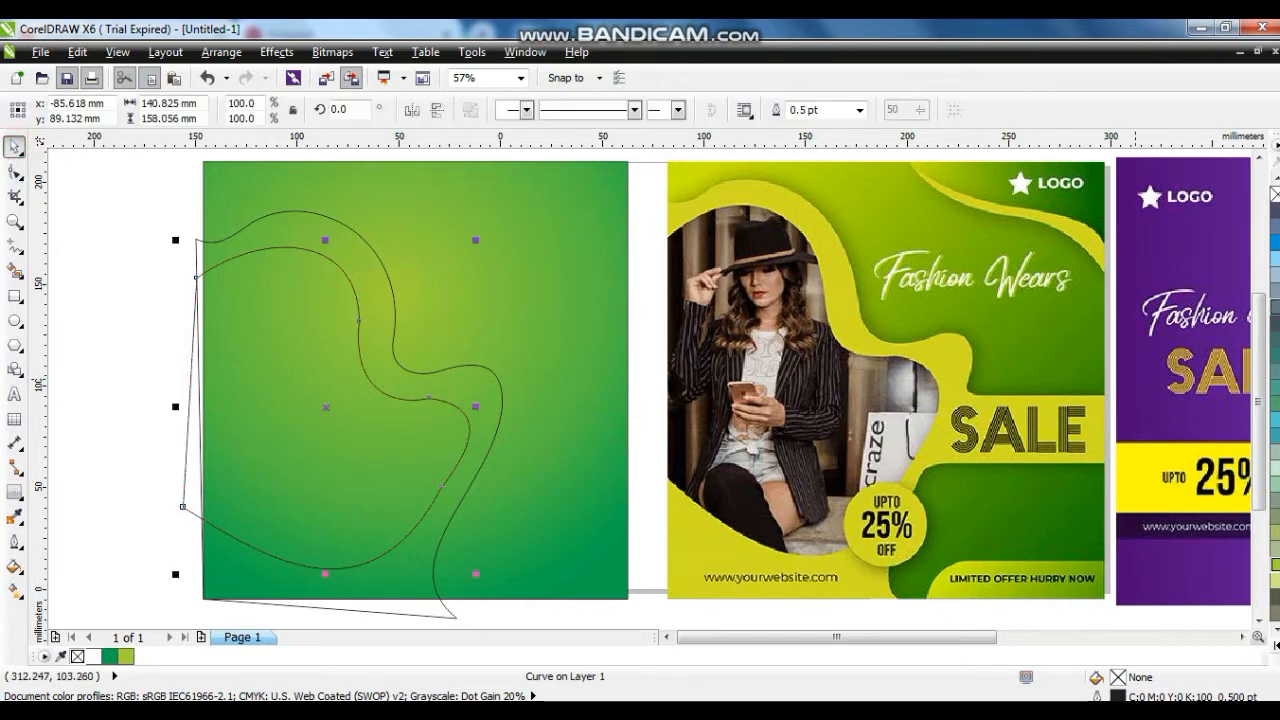
{"action": "left_click", "coordinate": [1270, 264]}
{"action": "left_click", "coordinate": [306, 210]}
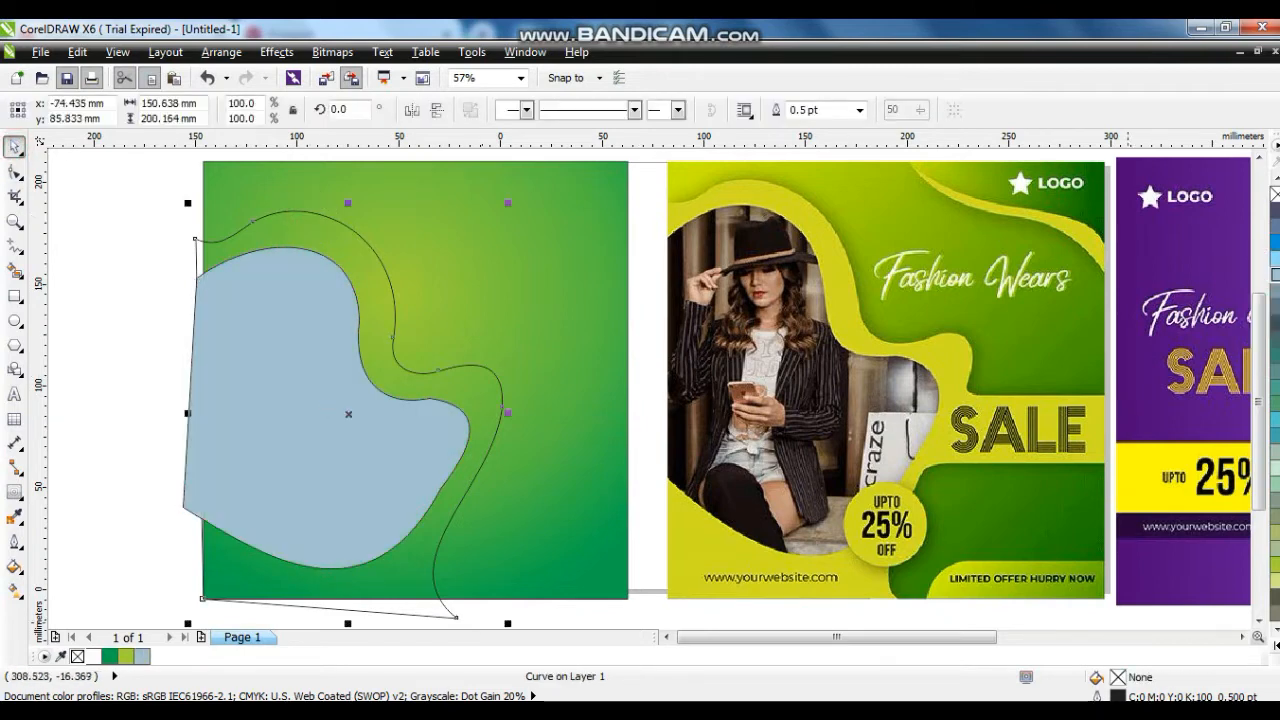
{"action": "left_click", "coordinate": [1274, 582]}
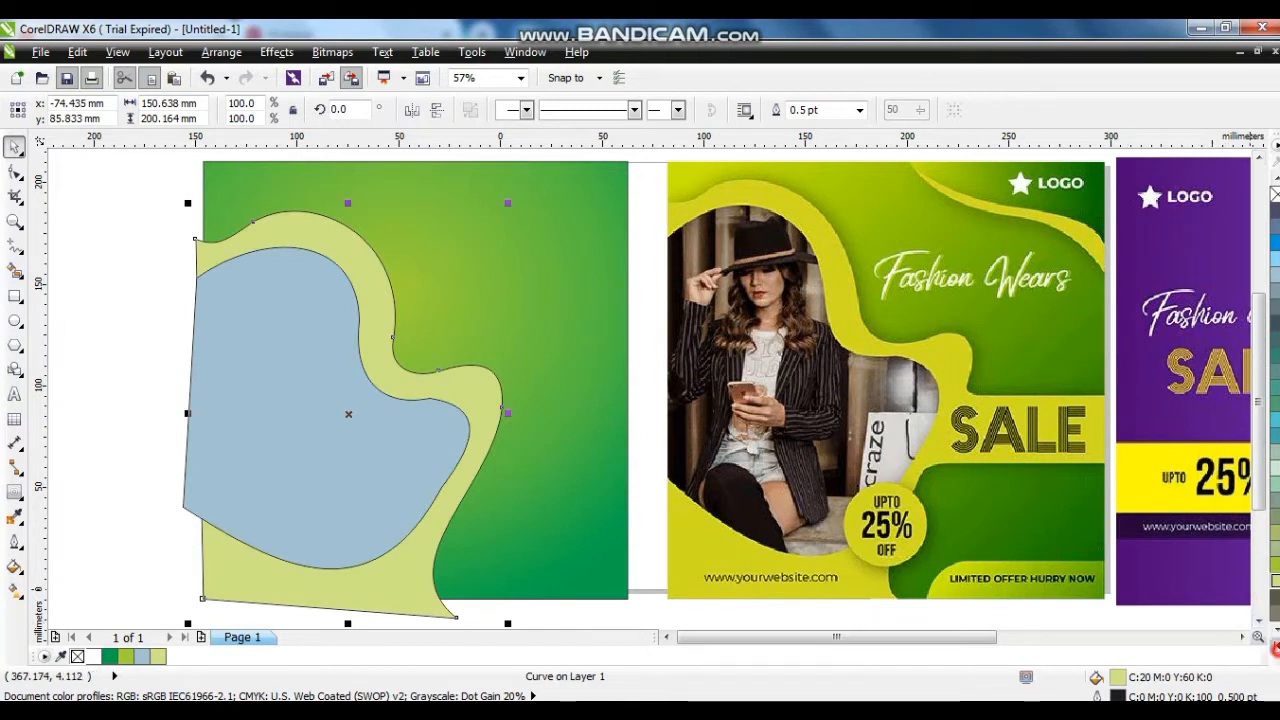
Step: Recolour the outer wavy shape by blending green C40 M0 Y100 K0 with yellow until it reaches C27 M0 Y100 K0
{"action": "left_click", "coordinate": [1276, 648]}
{"action": "left_click", "coordinate": [1224, 417]}
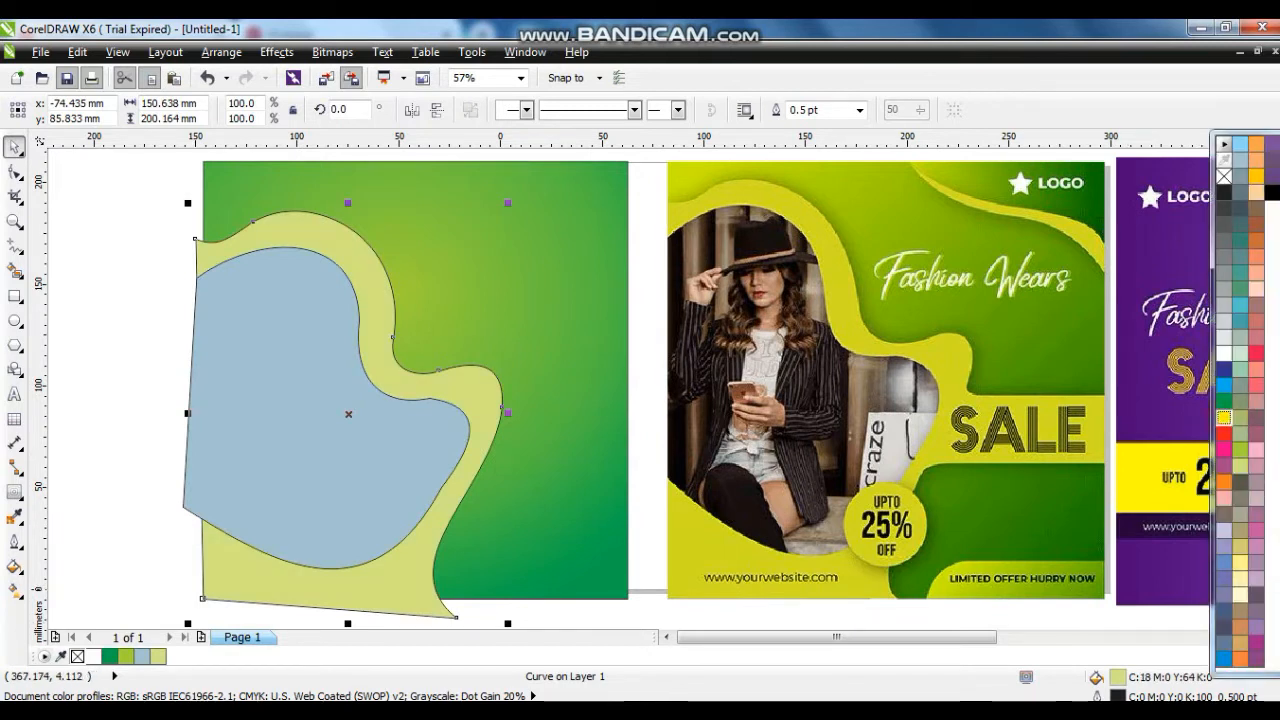
{"action": "left_click", "coordinate": [1240, 450]}
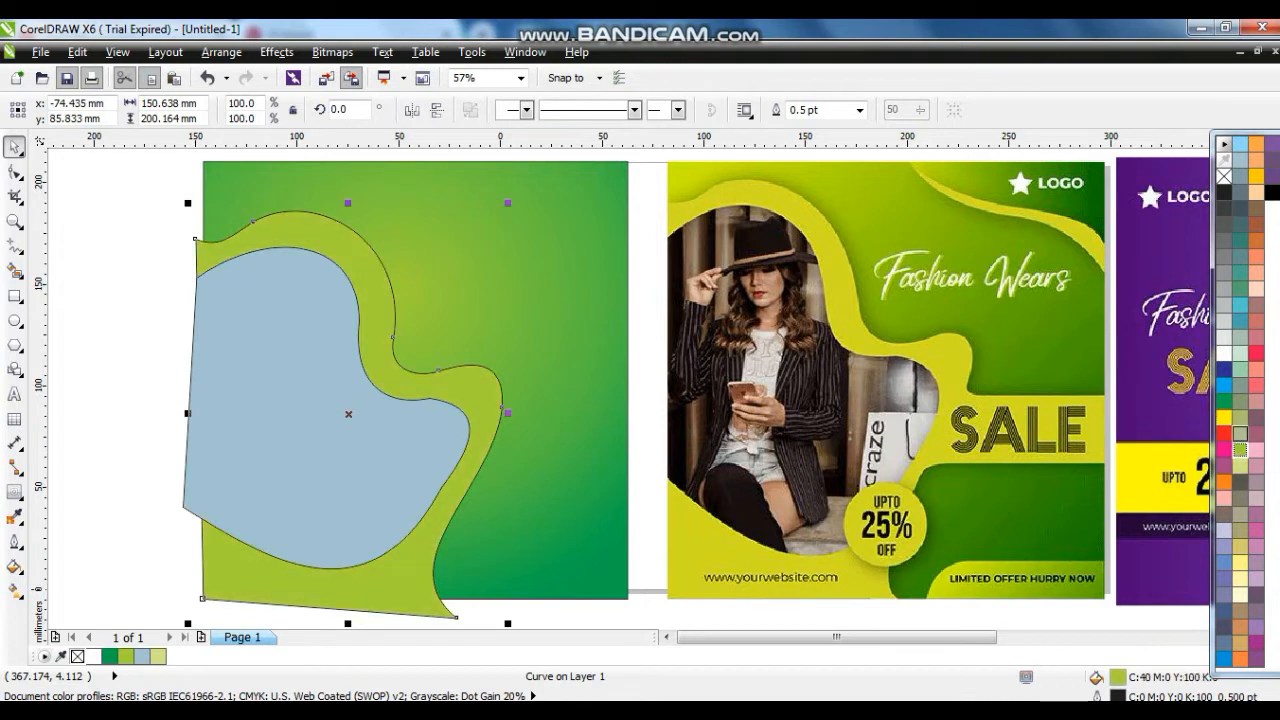
{"action": "left_click", "coordinate": [1240, 417]}
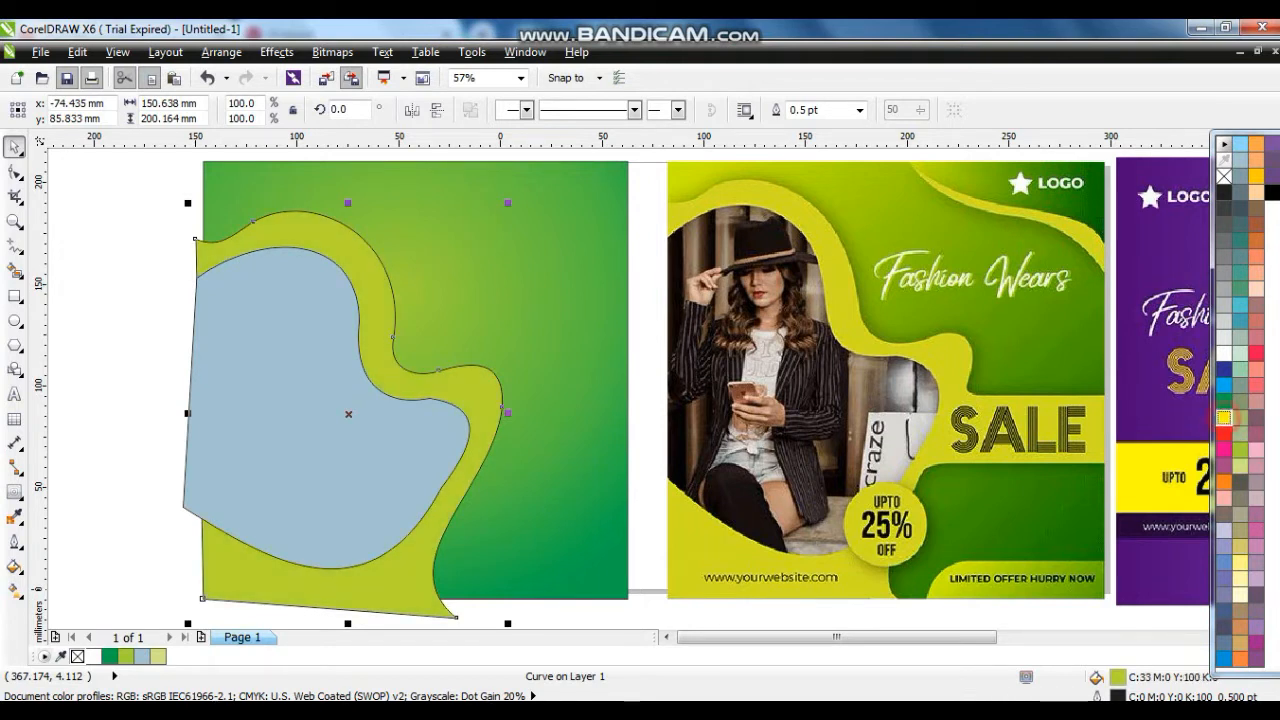
{"action": "left_click", "coordinate": [1224, 418], "text": "ctrl"}
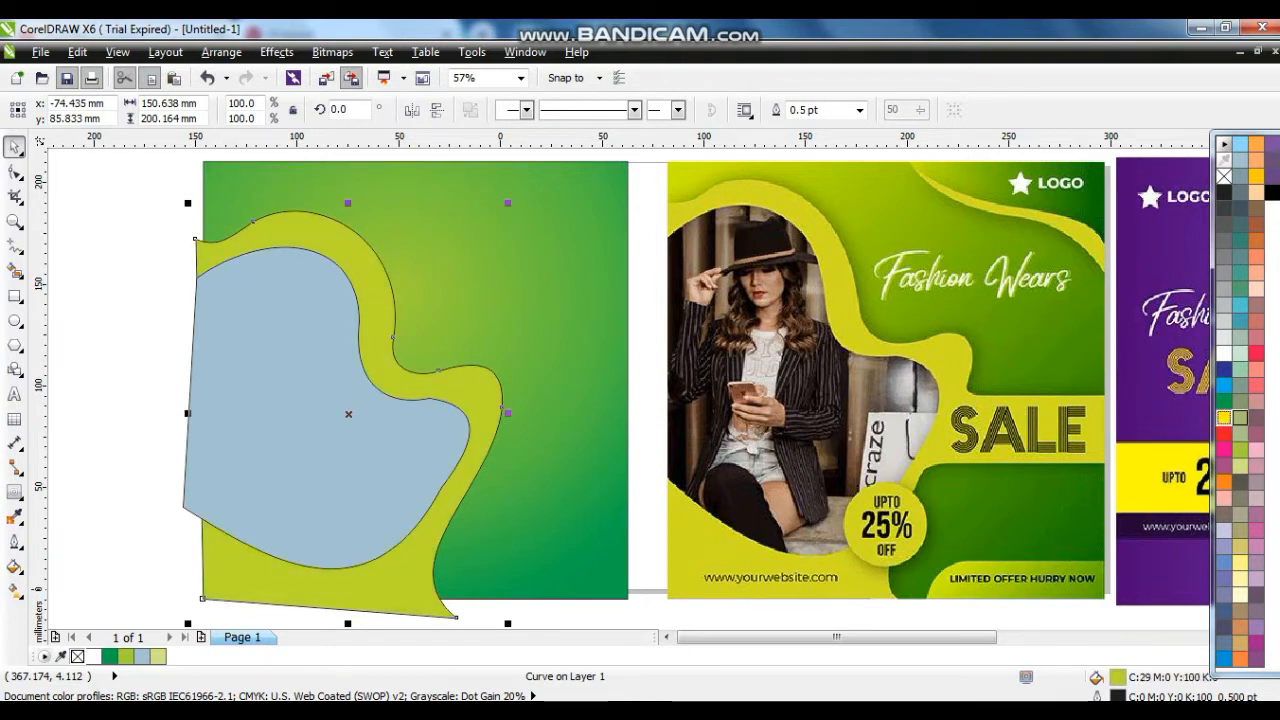
{"action": "left_click", "coordinate": [1224, 418], "text": "ctrl"}
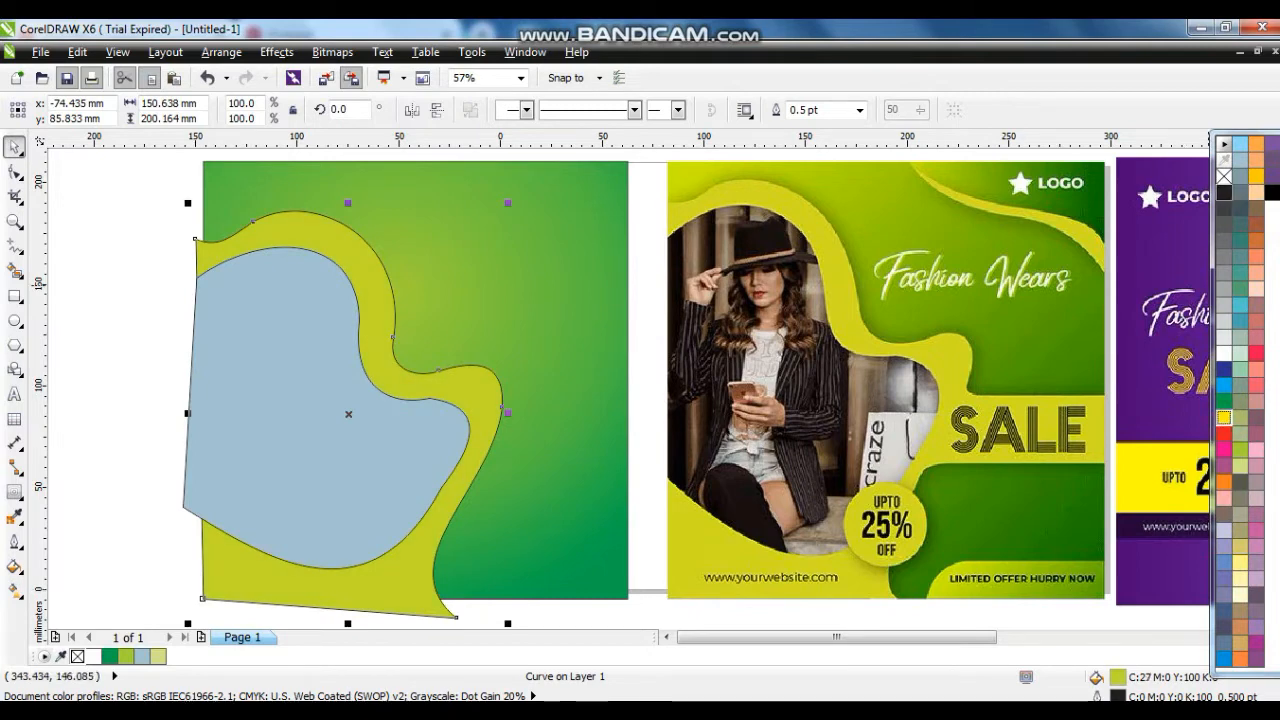
{"action": "left_click", "coordinate": [85, 347]}
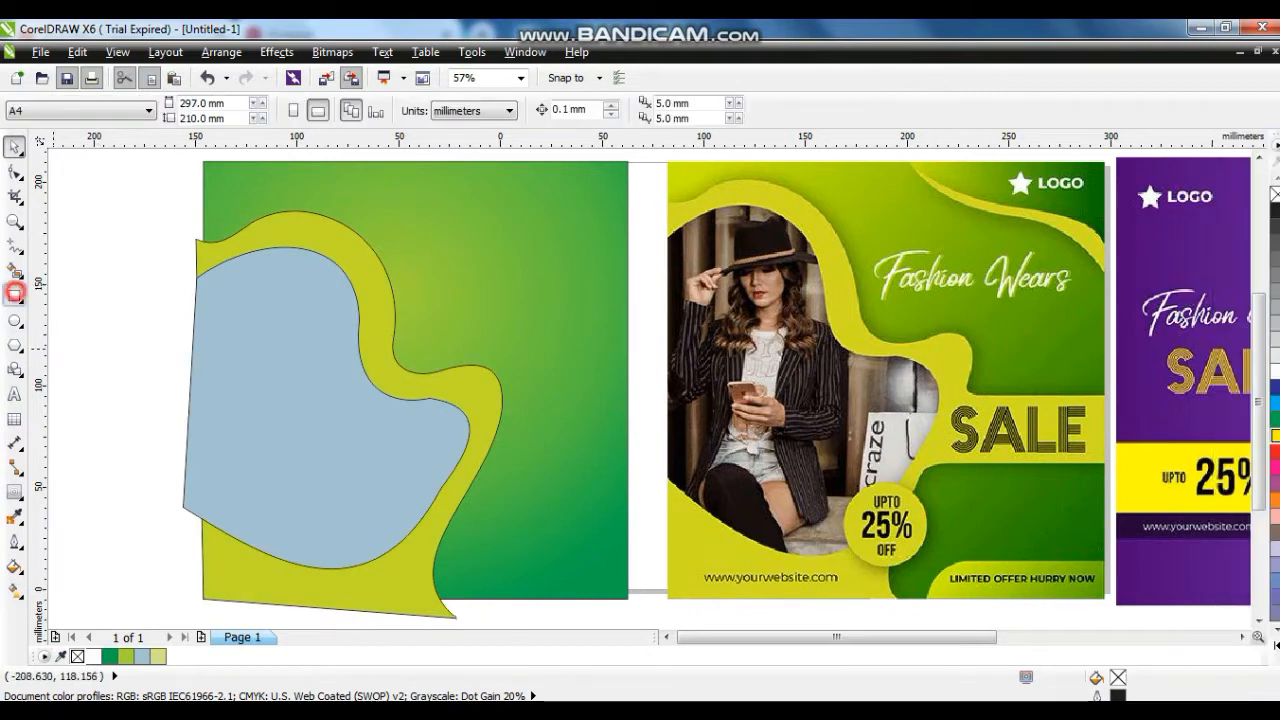
Step: Draw a rectangle about 75 by 29 mm from the outer wave's right bulge past the background's edge and weld it to the wave
{"action": "left_click", "coordinate": [15, 294]}
{"action": "mouse_move", "coordinate": [484, 392]}
{"action": "left_mouse_down"}
{"action": "mouse_move", "coordinate": [500, 420]}
{"action": "mouse_move", "coordinate": [640, 455]}
{"action": "left_mouse_up"}
{"action": "left_click", "coordinate": [479, 423]}
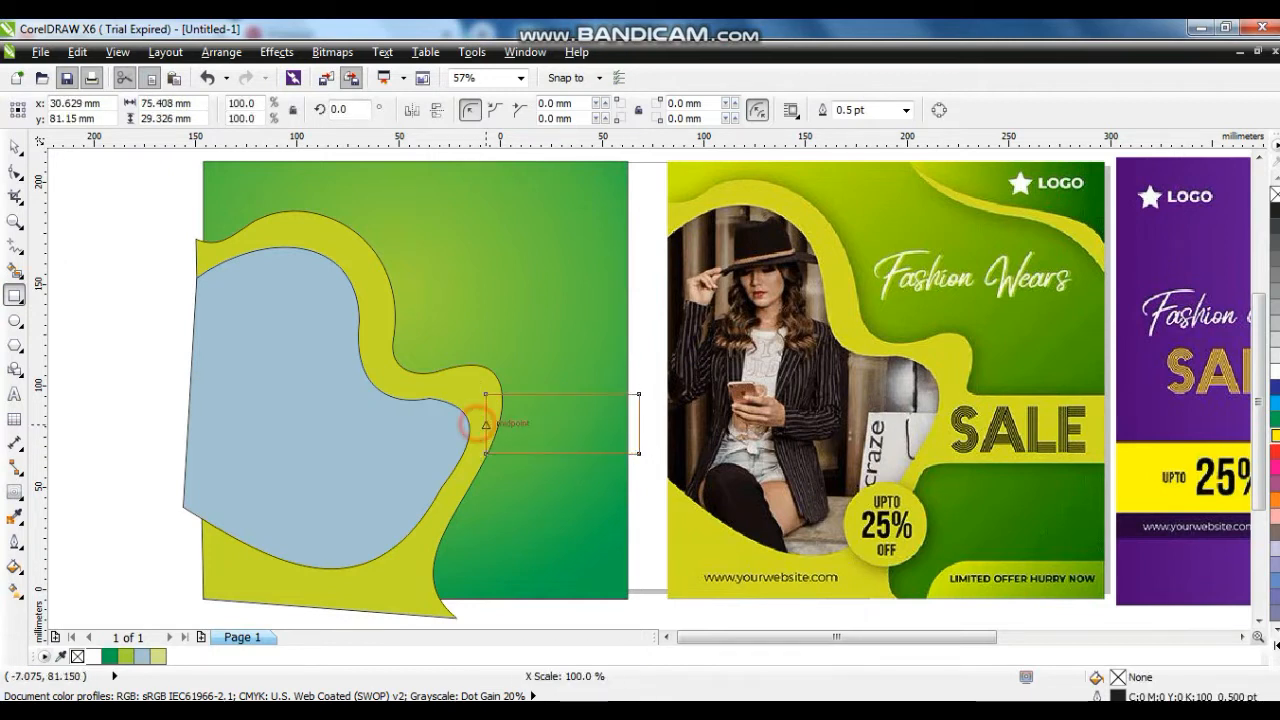
{"action": "left_click", "coordinate": [15, 147]}
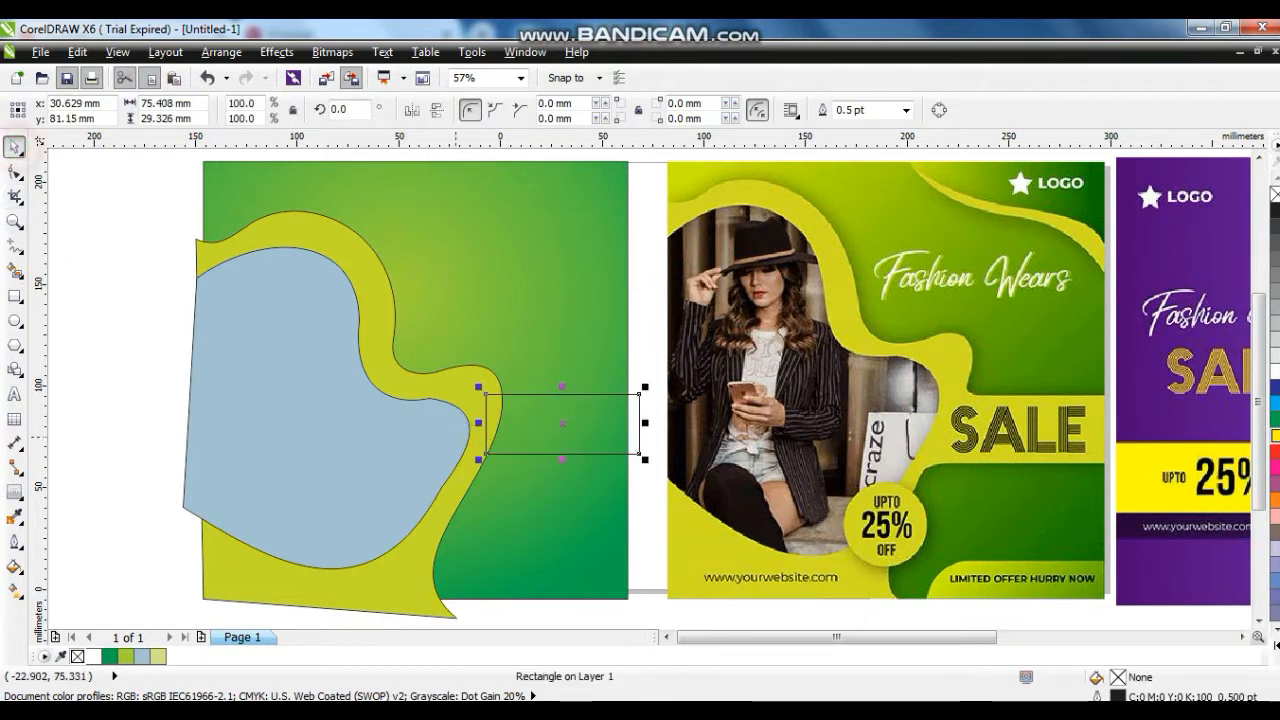
{"action": "left_click", "coordinate": [463, 371], "text": "shift"}
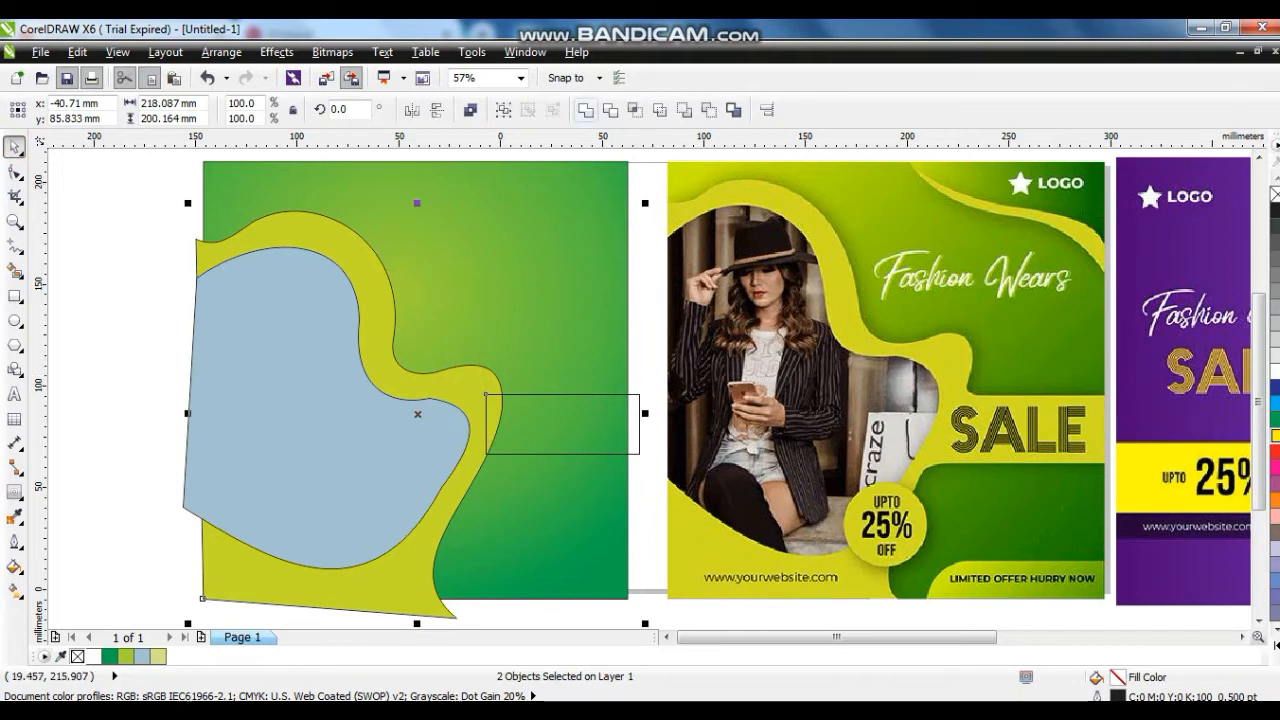
{"action": "left_click", "coordinate": [585, 110]}
{"action": "left_click", "coordinate": [65, 370]}
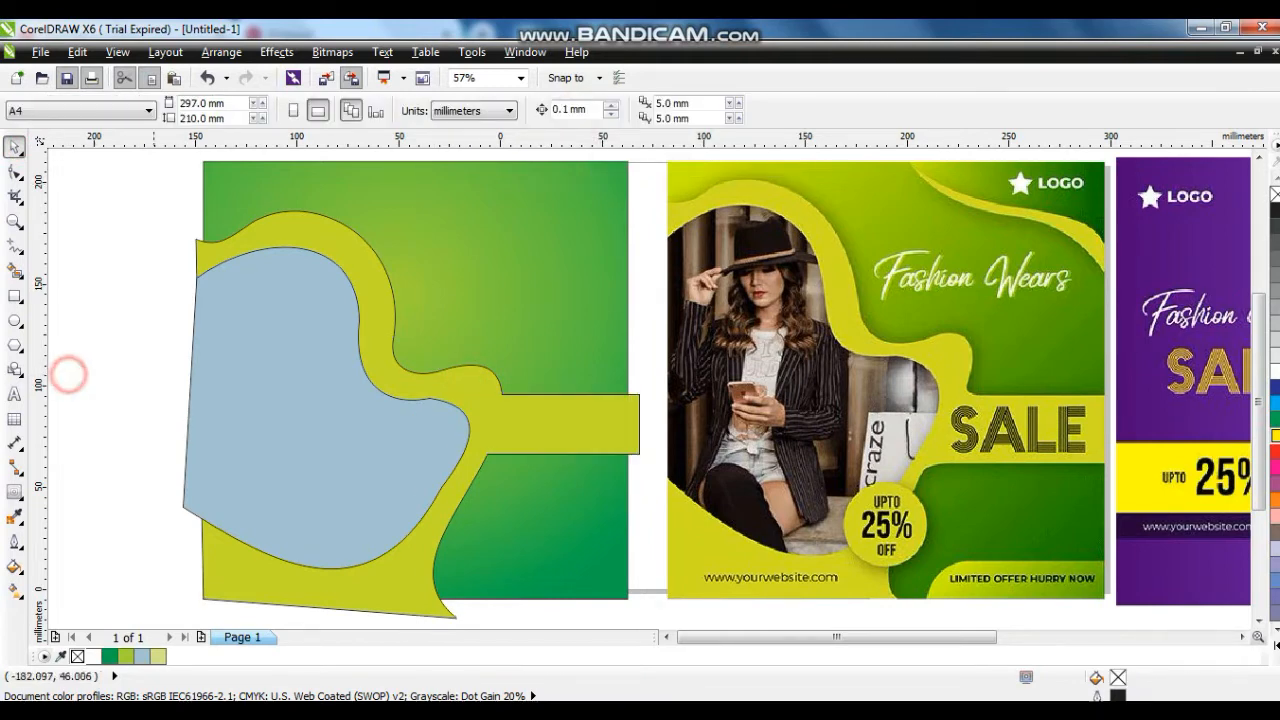
Step: Draw a rectangle about 121 by 28 mm over the background's lower-right corner, extending past its right and bottom edges
{"action": "left_click", "coordinate": [15, 296]}
{"action": "left_click_drag", "start_coordinate": [470, 555], "coordinate": [717, 613]}
{"action": "left_click", "coordinate": [716, 611]}
Step: Round only the new rectangle's upper-left corner with a 20 mm radius
{"action": "key", "text": "F10"}
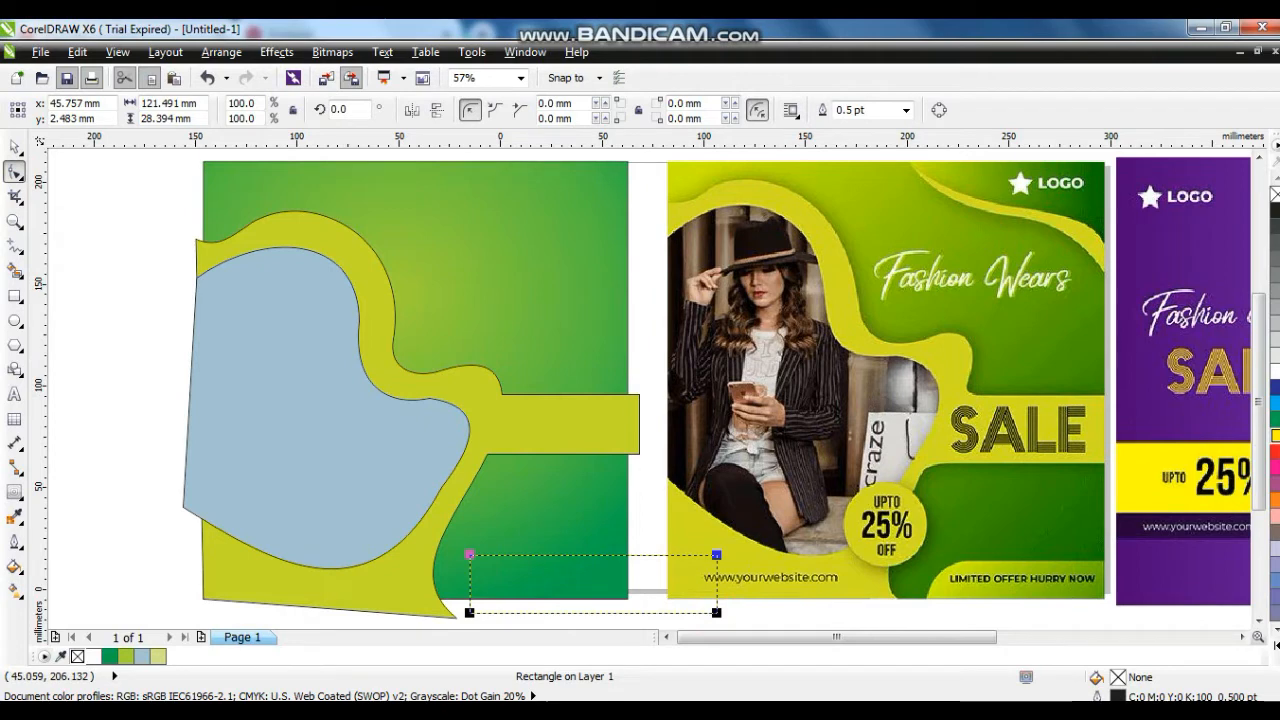
{"action": "left_click_drag", "start_coordinate": [575, 104], "coordinate": [522, 106]}
{"action": "type", "text": "10"}
{"action": "key", "text": "Return"}
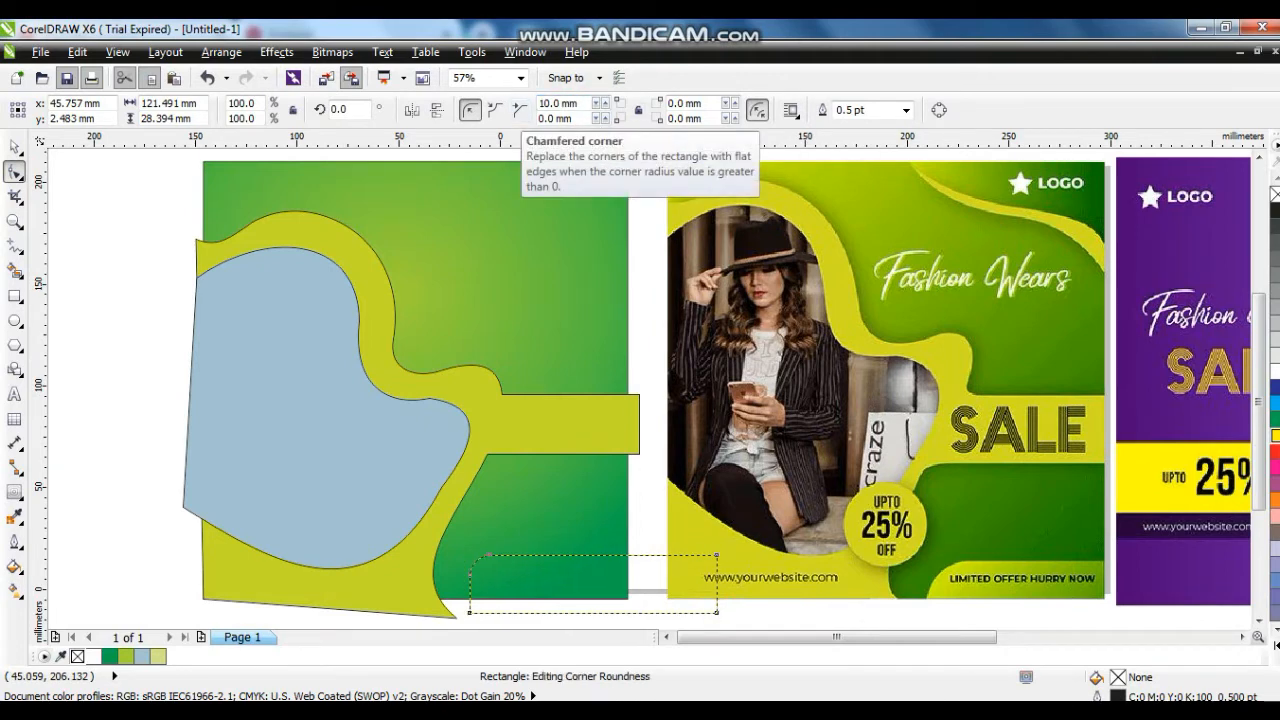
{"action": "left_click_drag", "start_coordinate": [571, 104], "coordinate": [522, 106]}
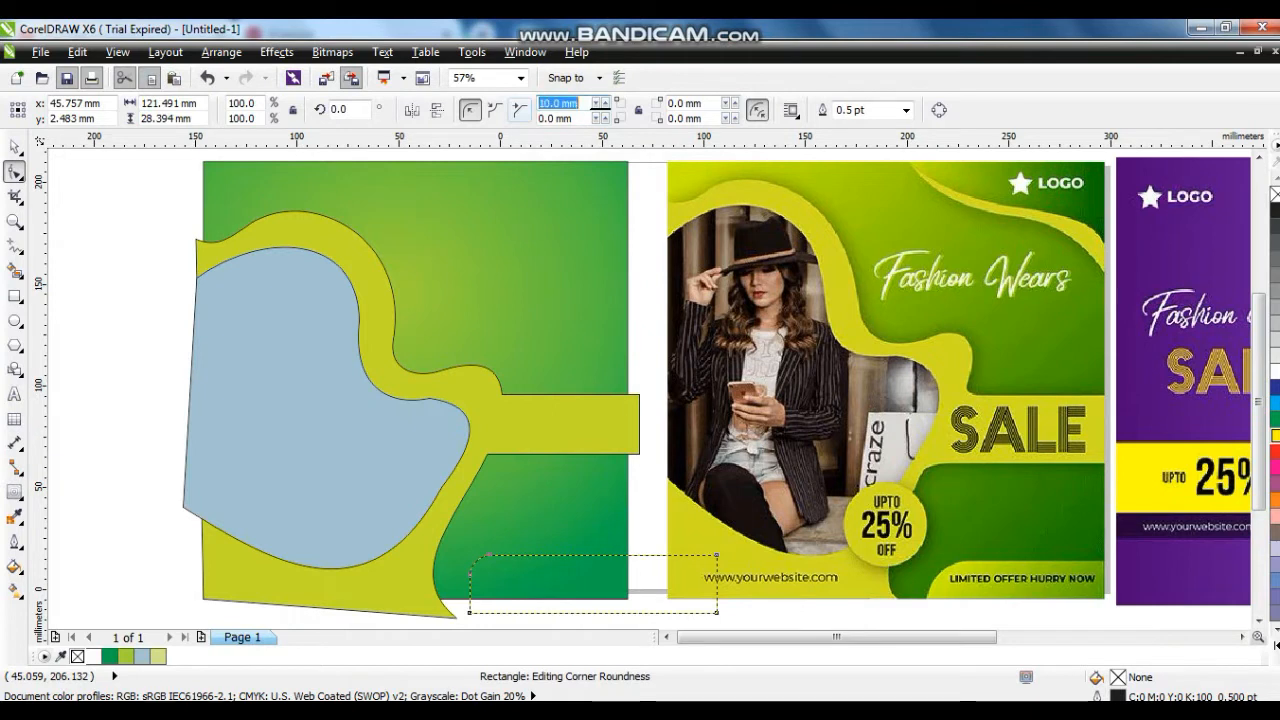
{"action": "type", "text": "20"}
{"action": "key", "text": "Return"}
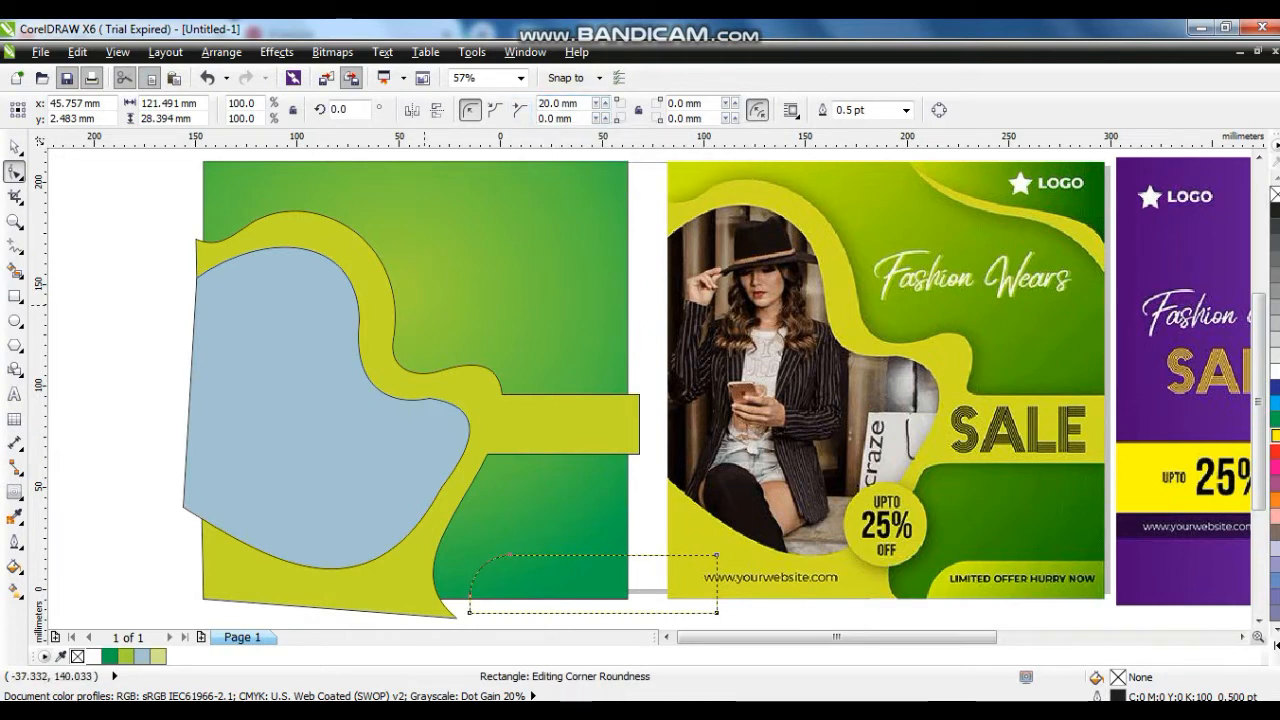
Step: Weld the rounded rectangle to the yellow-green wavy shape so both share its fill
{"action": "left_click", "coordinate": [15, 147]}
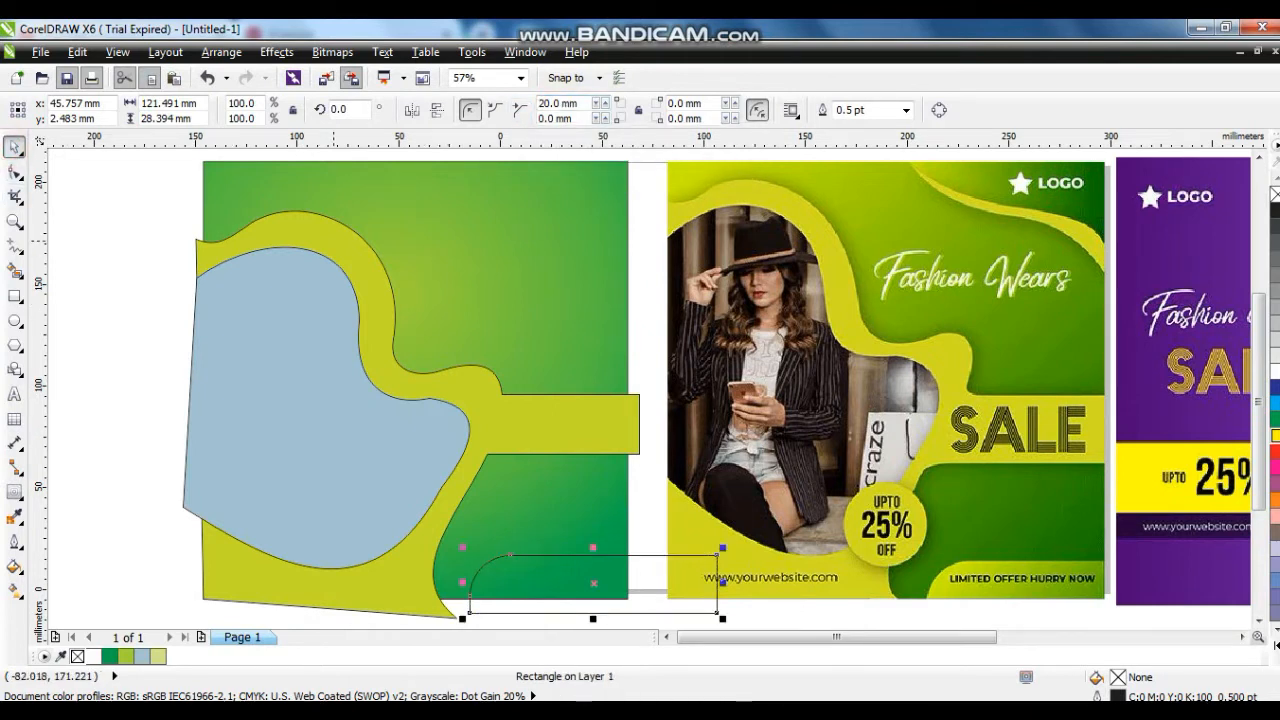
{"action": "left_click", "coordinate": [337, 237], "text": "shift"}
{"action": "left_click", "coordinate": [589, 108]}
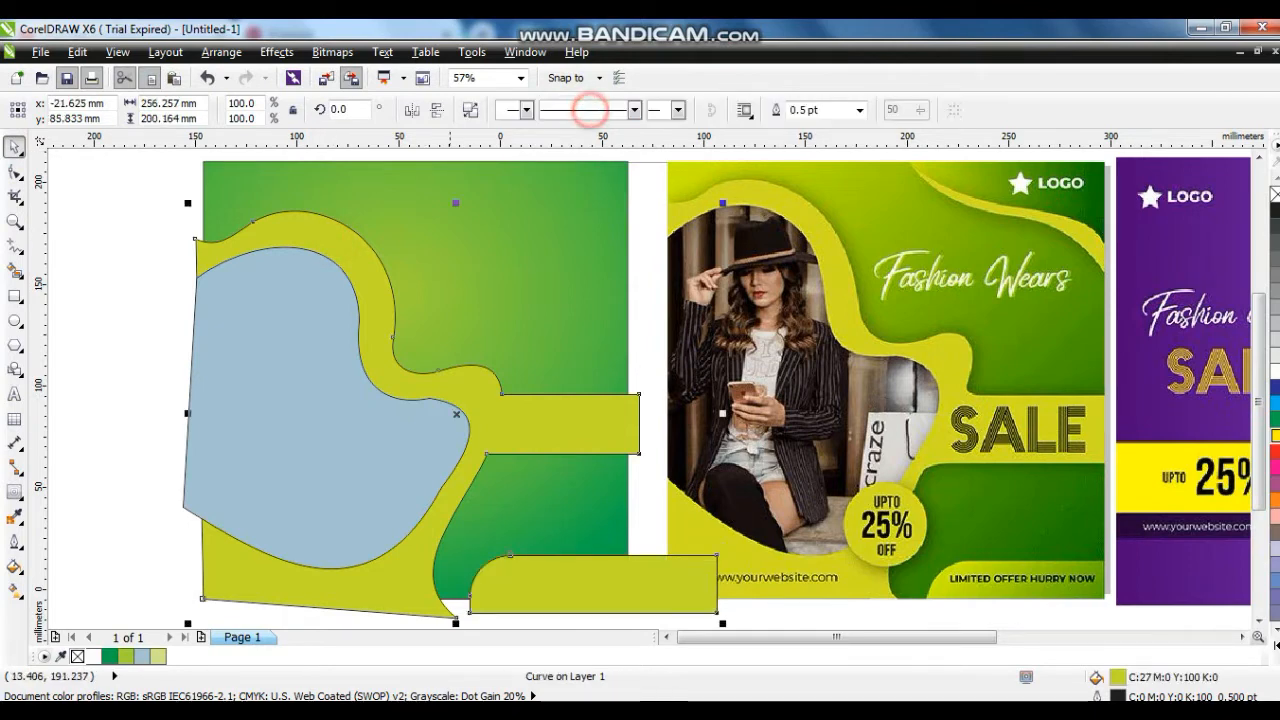
{"action": "left_click", "coordinate": [114, 320]}
Step: Add a black drop shadow to the welded wavy shape with opacity 78 and feather 5
{"action": "left_click", "coordinate": [297, 223]}
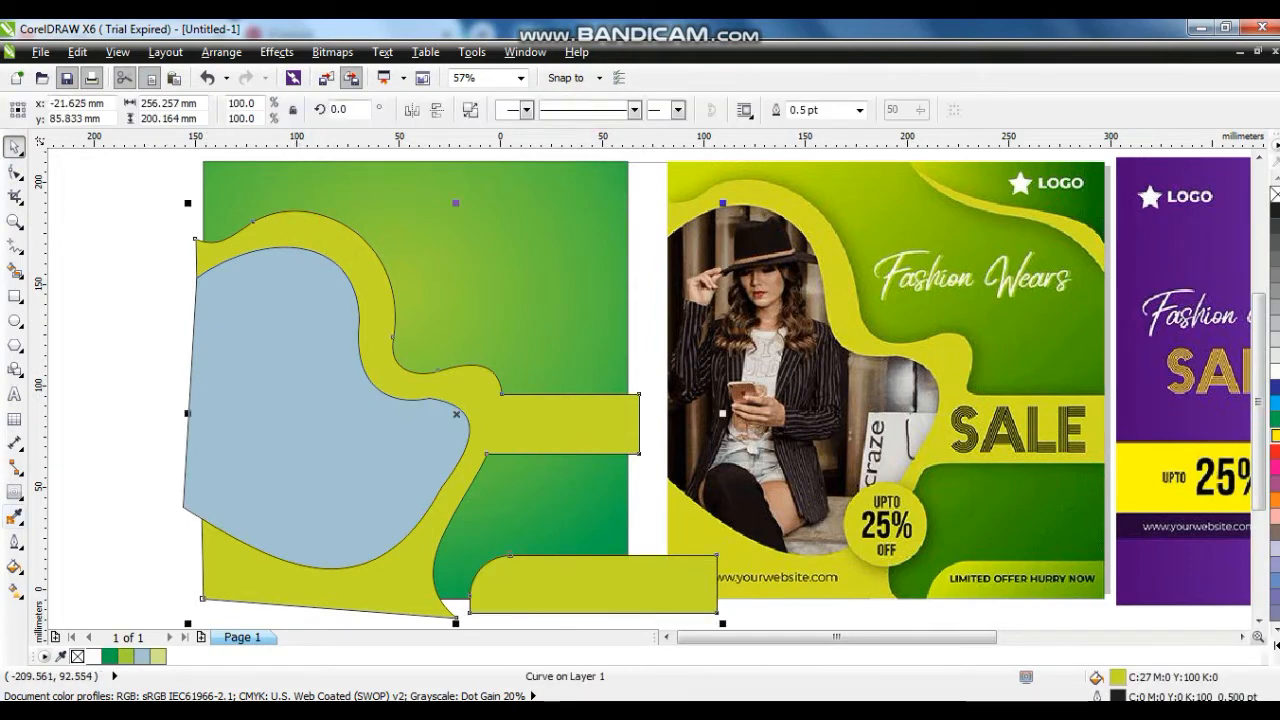
{"action": "left_click", "coordinate": [20, 497]}
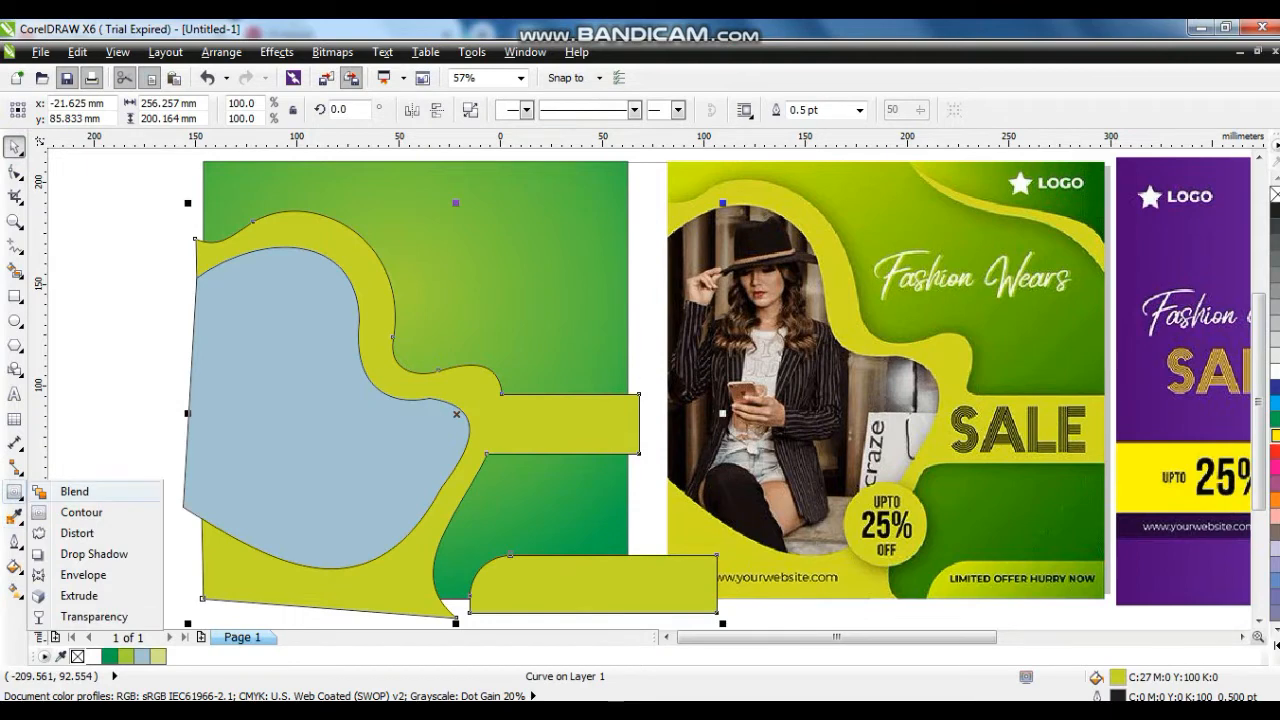
{"action": "left_click", "coordinate": [67, 556]}
{"action": "left_click_drag", "start_coordinate": [286, 226], "coordinate": [456, 617]}
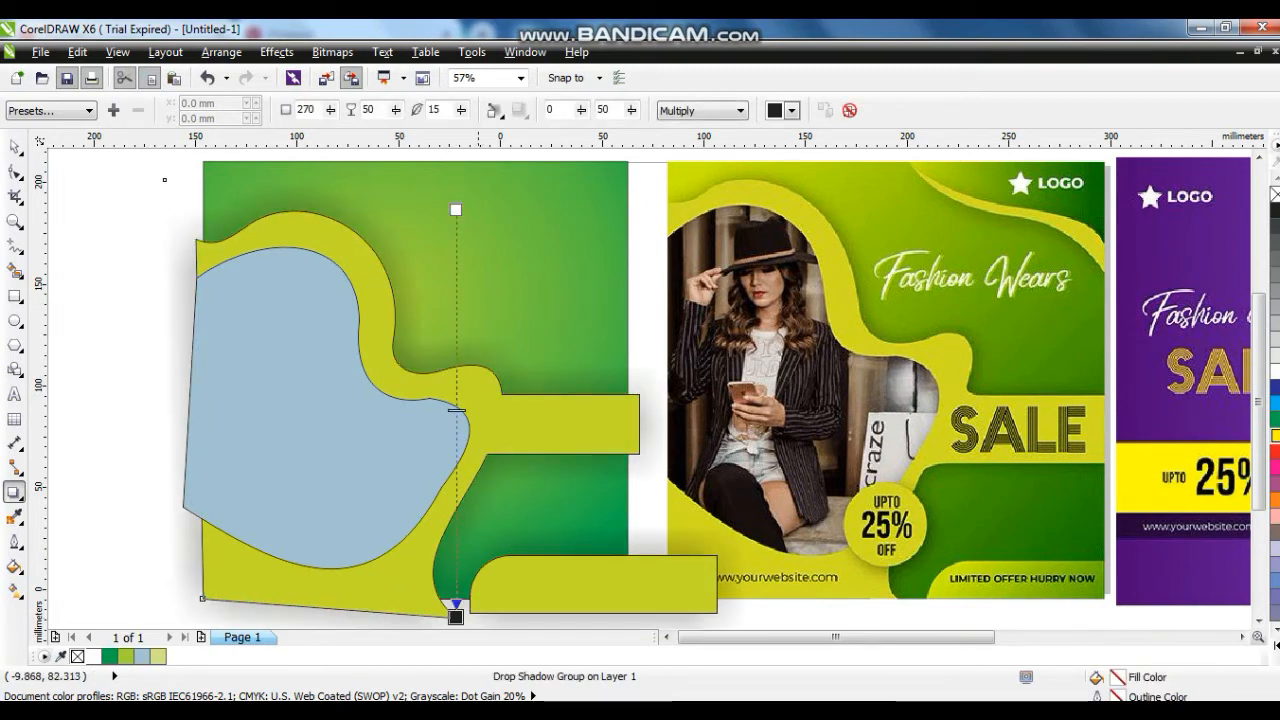
{"action": "left_click_drag", "start_coordinate": [456, 410], "coordinate": [456, 521]}
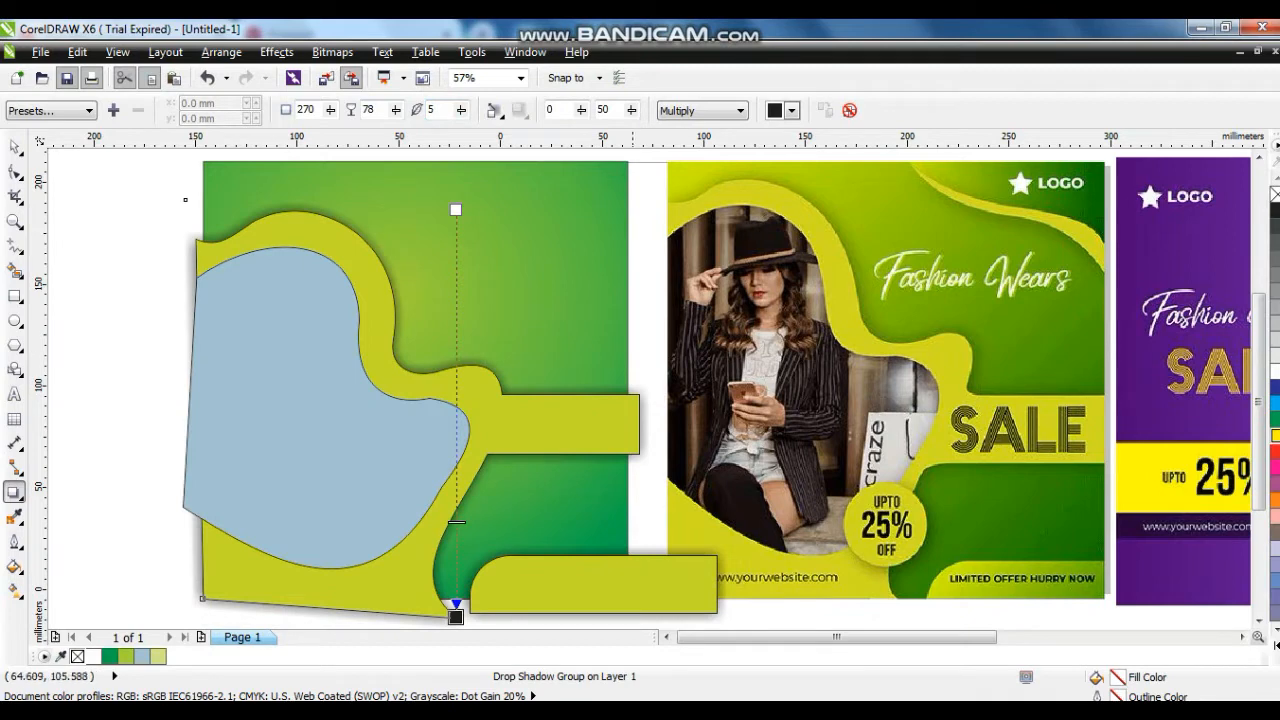
Step: Break the wavy shape's drop shadow group apart into separate objects
{"action": "left_click", "coordinate": [14, 146]}
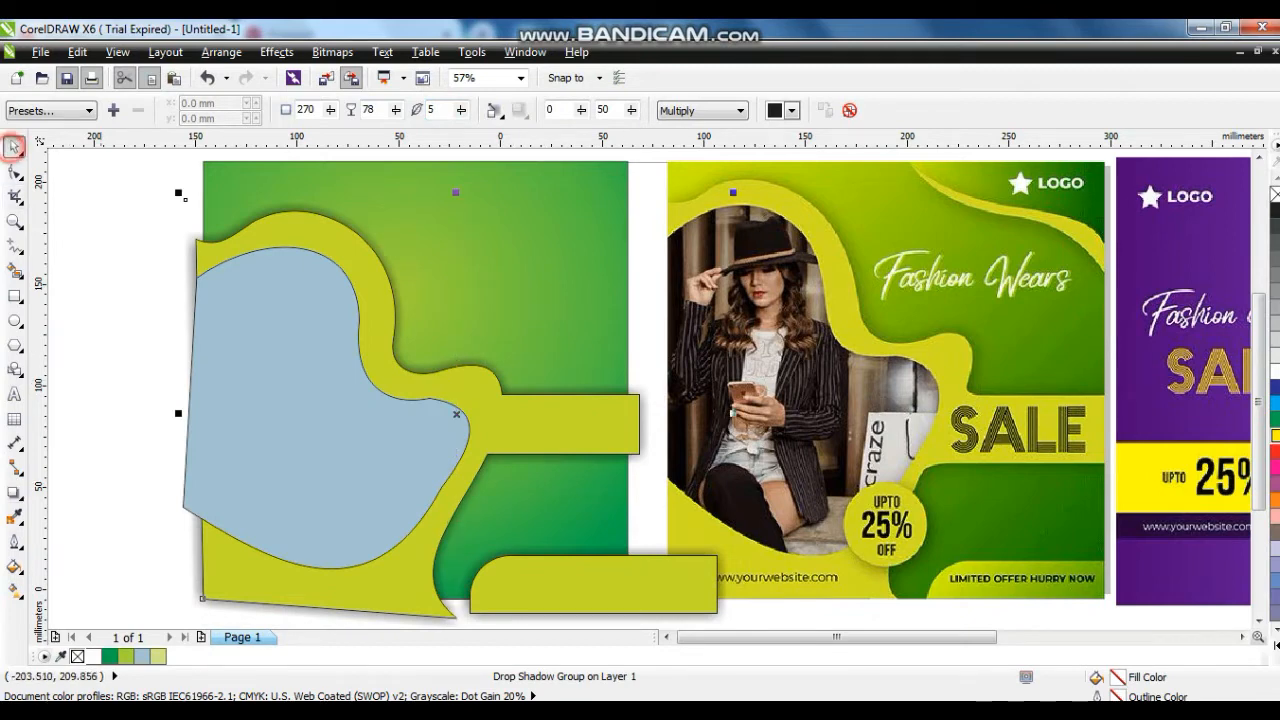
{"action": "left_click", "coordinate": [221, 52]}
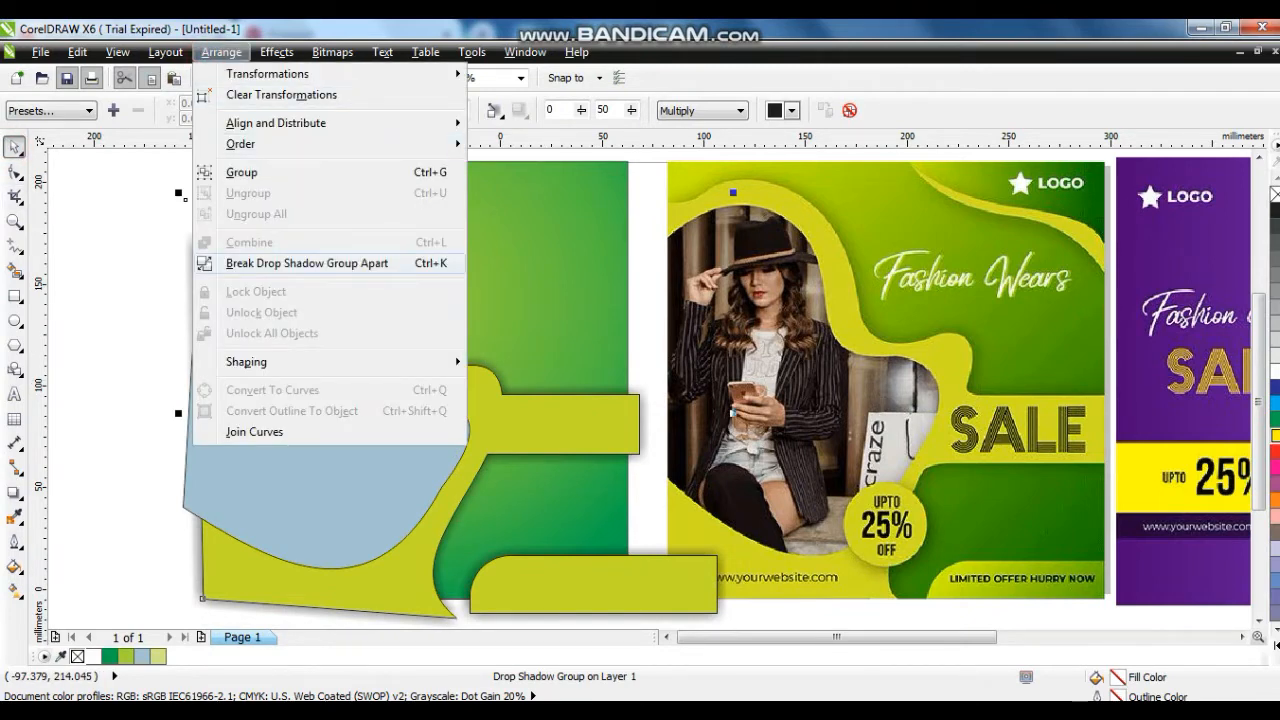
{"action": "left_click", "coordinate": [253, 263]}
{"action": "left_click", "coordinate": [139, 201]}
Step: Select the wavy shape together with its shadow and remove the outline
{"action": "left_click", "coordinate": [308, 233]}
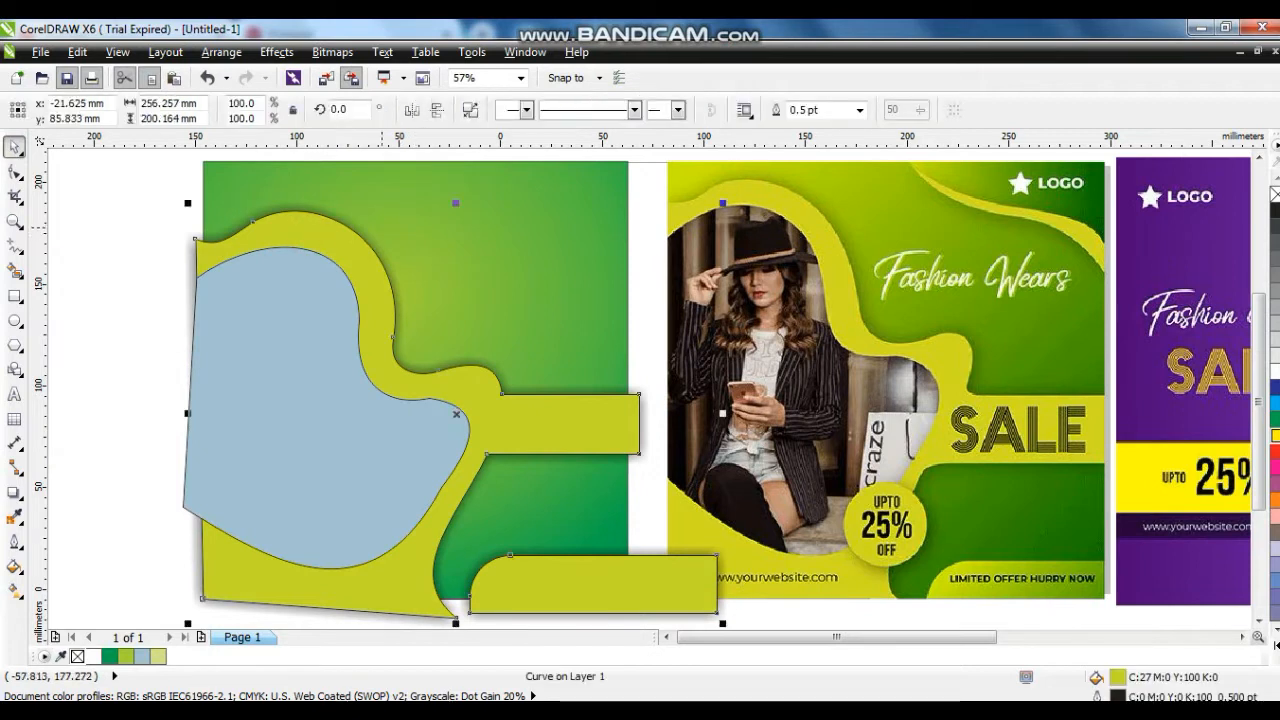
{"action": "left_click", "coordinate": [371, 224], "text": "shift"}
{"action": "right_click", "coordinate": [1275, 193]}
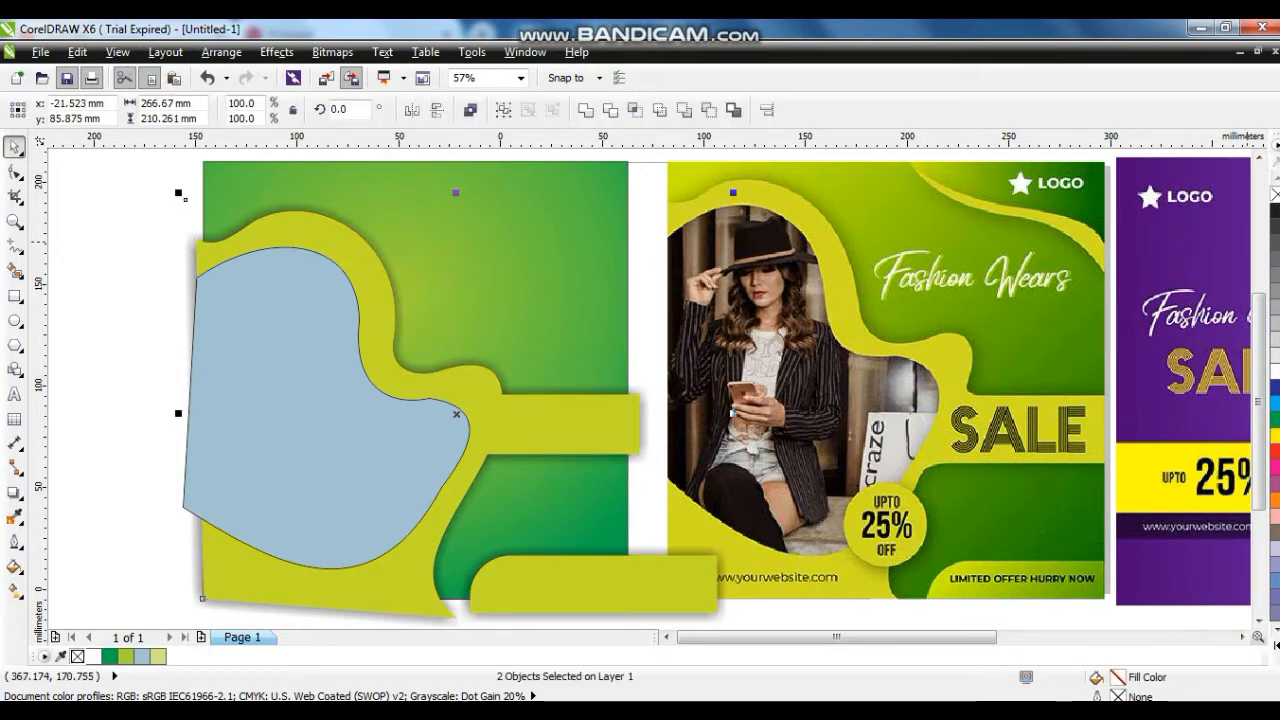
Step: PowerClip the selected wavy shape and shadow inside the green gradient square
{"action": "left_click", "coordinate": [279, 50]}
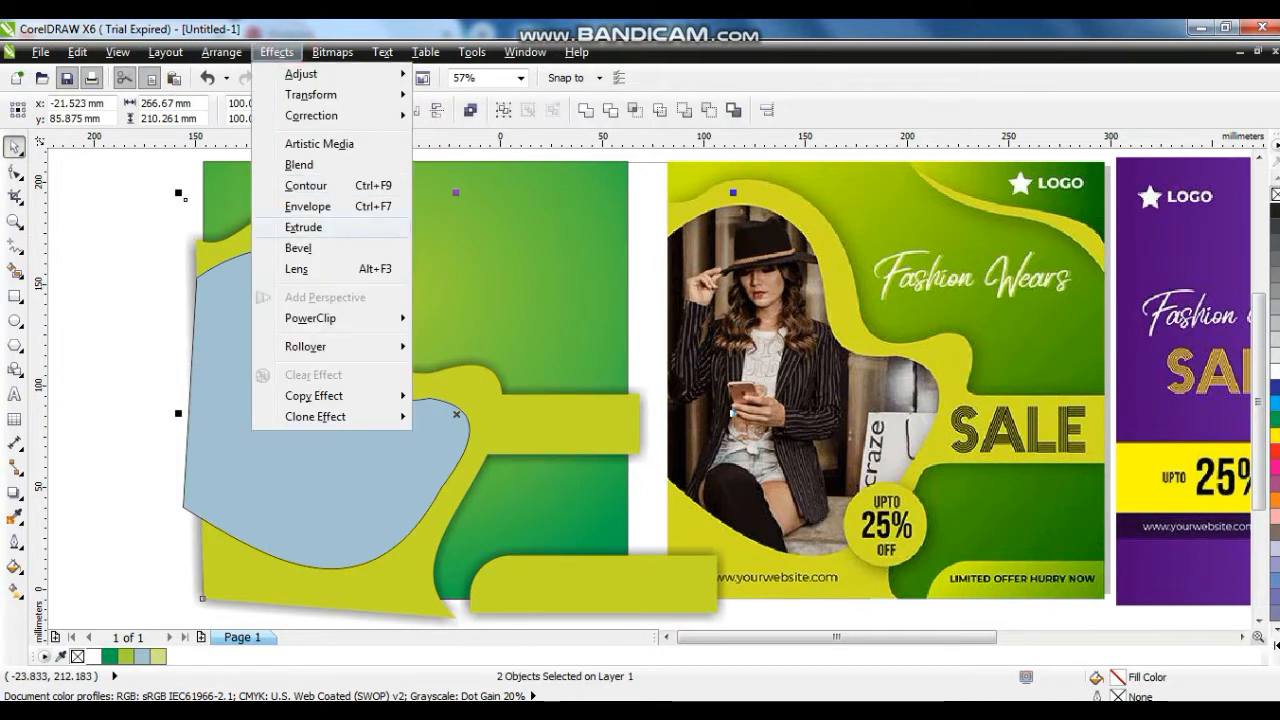
{"action": "mouse_move", "coordinate": [310, 318]}
{"action": "left_click", "coordinate": [470, 320]}
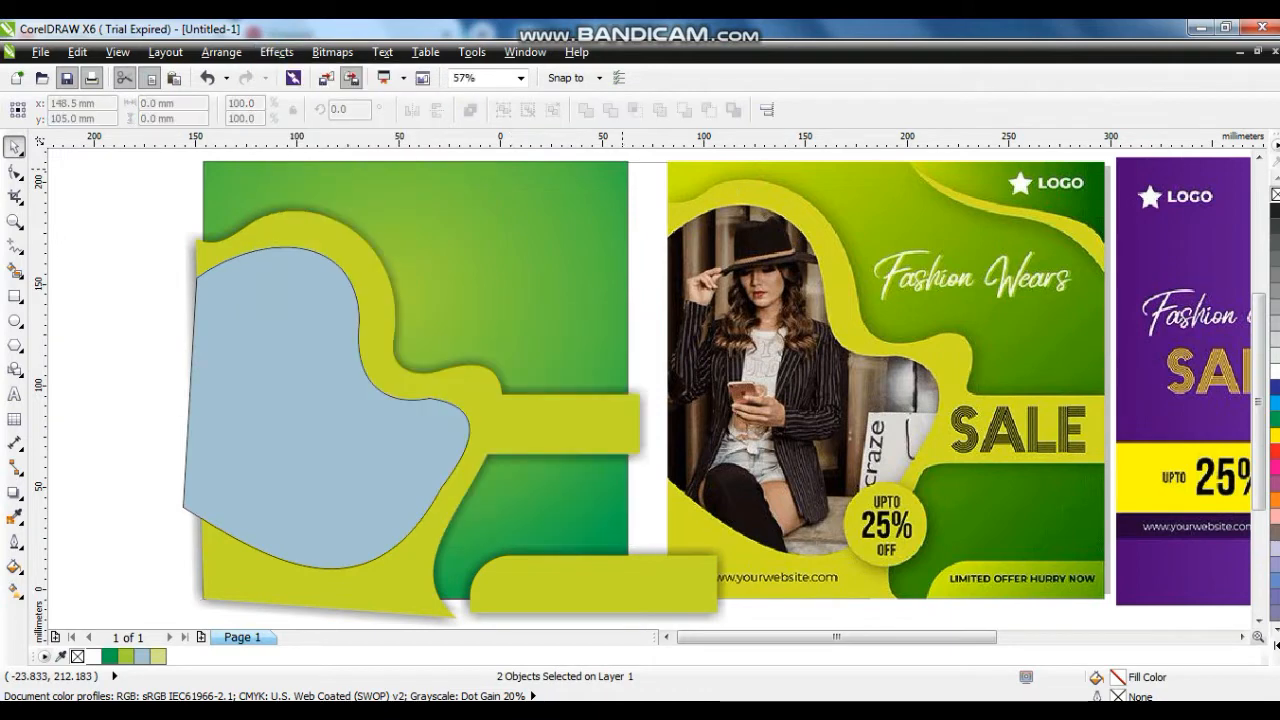
{"action": "left_click", "coordinate": [622, 168]}
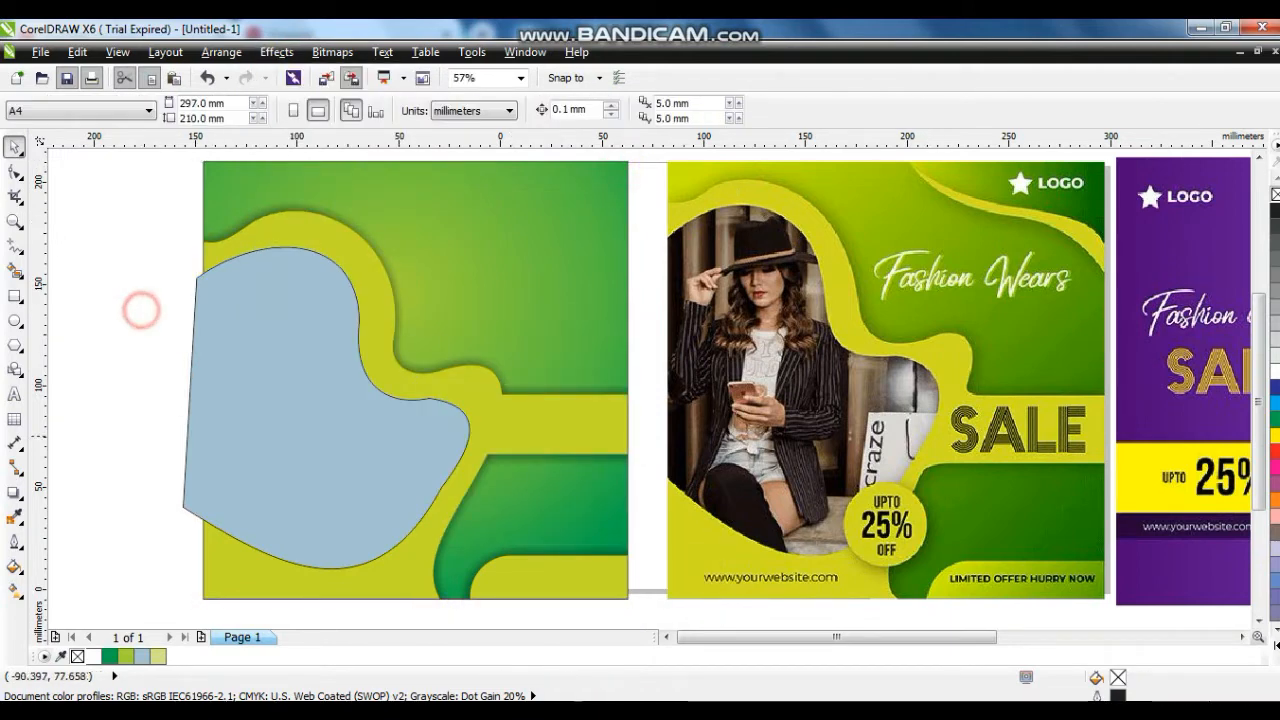
Step: Move the photo of the woman in the black hat onto the pale blue shape
{"action": "scroll", "coordinate": [494, 403], "scroll_direction": "down", "scroll_amount": 2}
{"action": "left_click_drag", "start_coordinate": [654, 213], "coordinate": [402, 427]}
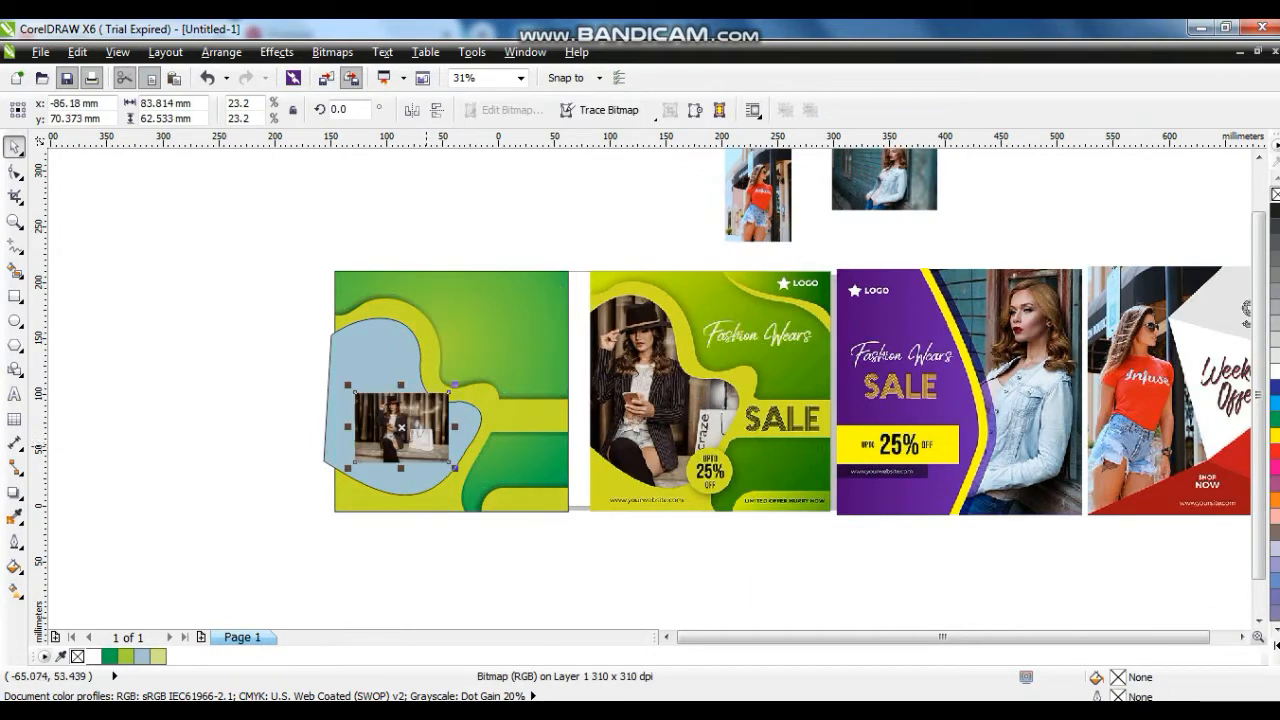
{"action": "left_click", "coordinate": [162, 402]}
{"action": "left_click_drag", "start_coordinate": [202, 207], "coordinate": [836, 522]}
{"action": "key", "text": "shift+F2"}
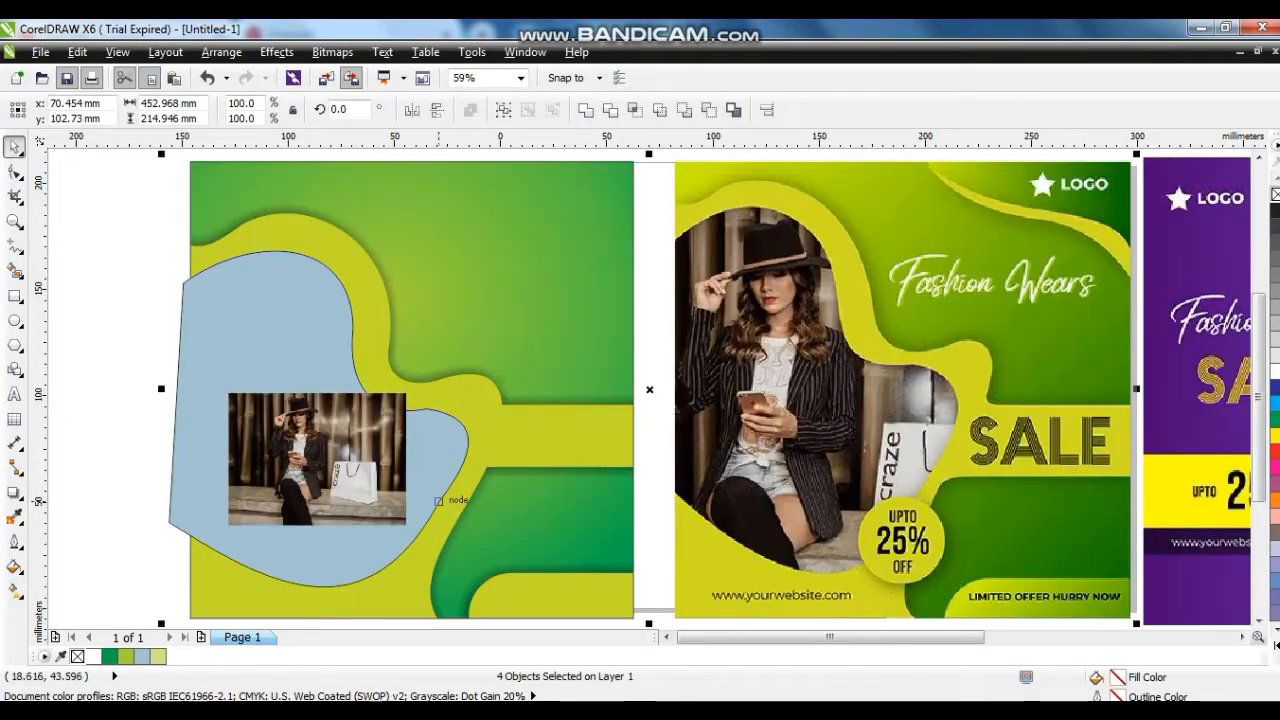
Step: Enlarge the photo to about 268 by 200 mm, position it over the pale blue shape and send it behind that shape
{"action": "left_click", "coordinate": [404, 406]}
{"action": "left_click_drag", "start_coordinate": [411, 387], "coordinate": [665, 196]}
{"action": "left_click_drag", "start_coordinate": [529, 310], "coordinate": [476, 375]}
{"action": "left_click_drag", "start_coordinate": [613, 258], "coordinate": [681, 207]}
{"action": "left_click_drag", "start_coordinate": [587, 345], "coordinate": [542, 371]}
{"action": "key", "text": "ctrl+Page_Down"}
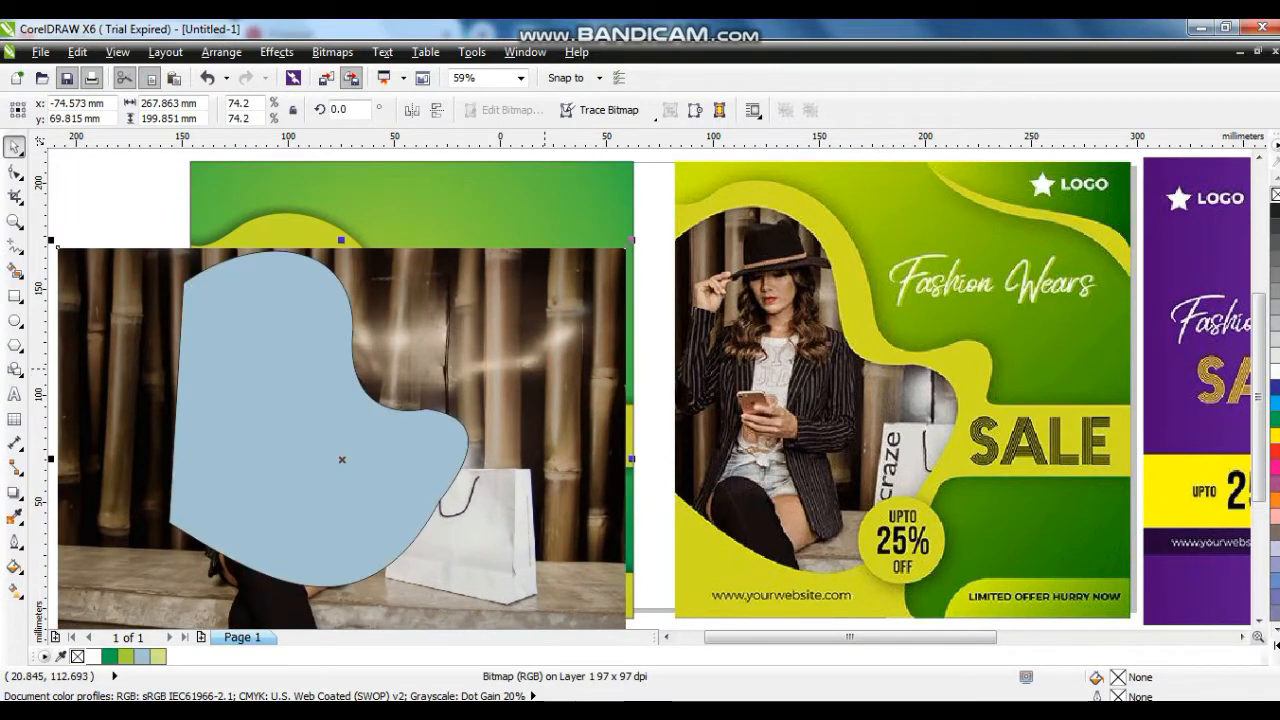
Step: PowerClip the enlarged photo inside the pale blue wavy shape
{"action": "right_click", "coordinate": [544, 369]}
{"action": "left_click", "coordinate": [597, 31]}
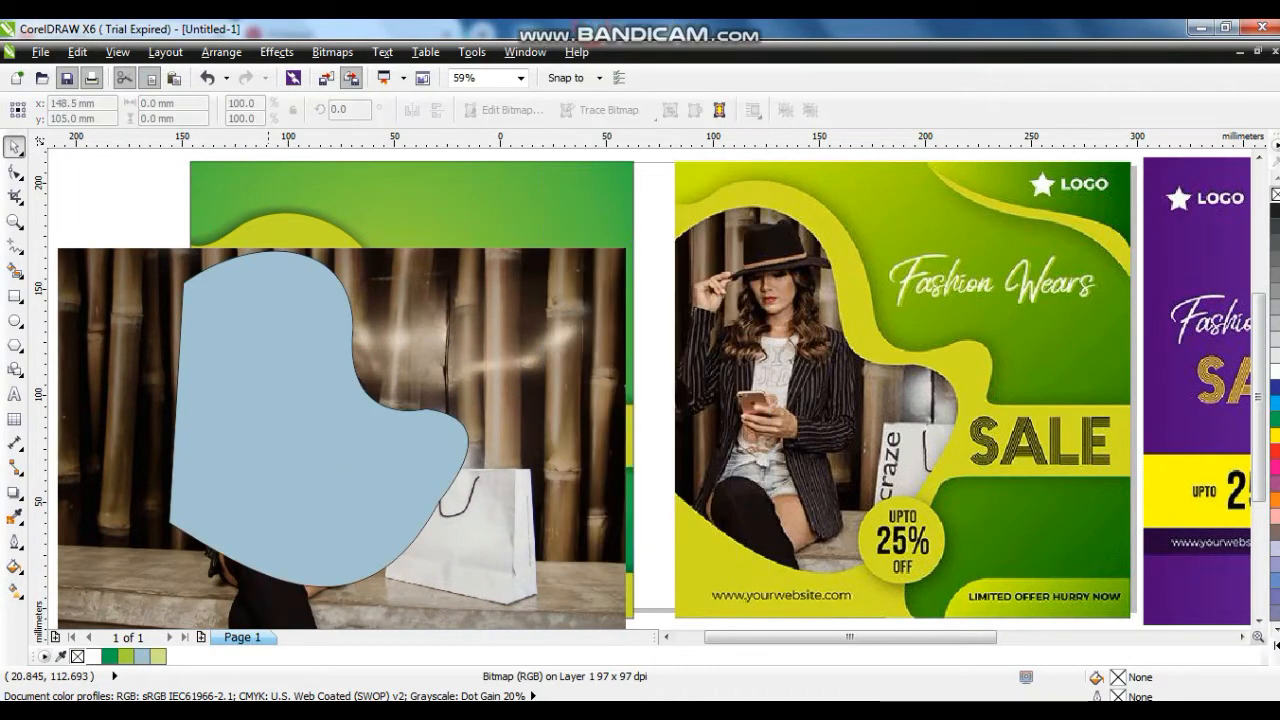
{"action": "left_click", "coordinate": [263, 408]}
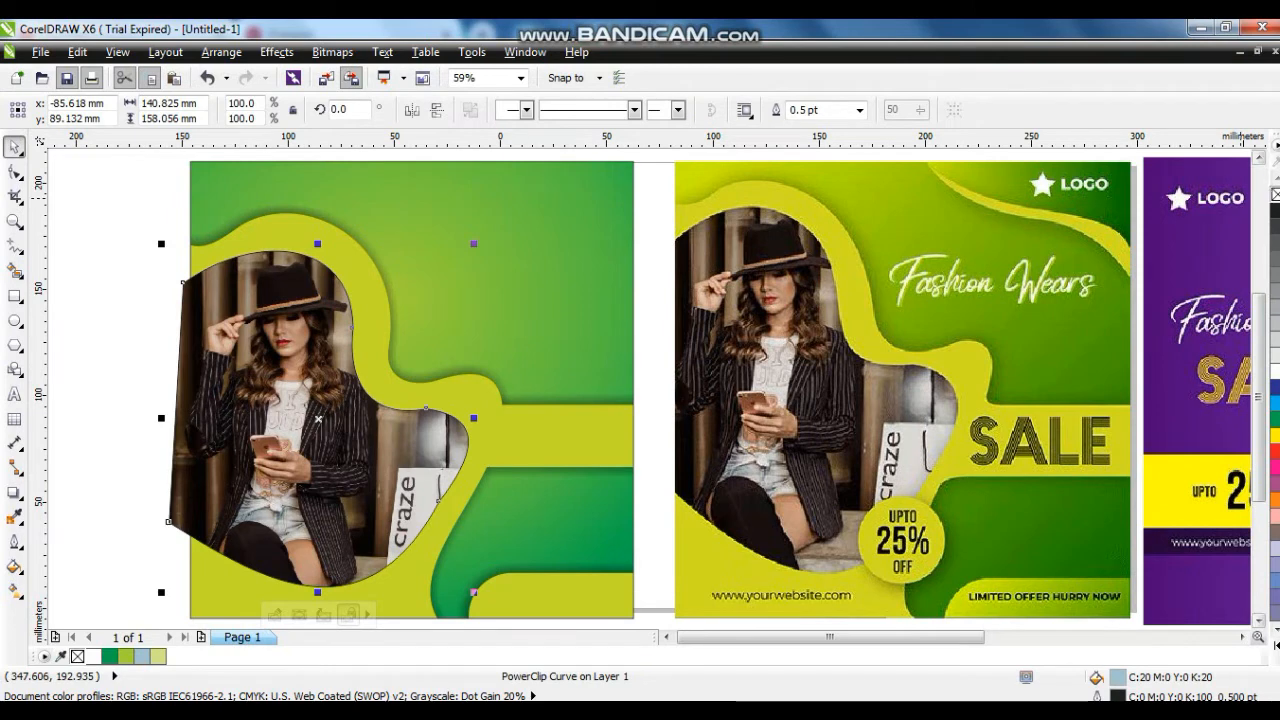
Step: Remove the outline from the photo-filled shape and PowerClip it inside the green gradient square
{"action": "right_click", "coordinate": [1275, 195]}
{"action": "right_click", "coordinate": [329, 294]}
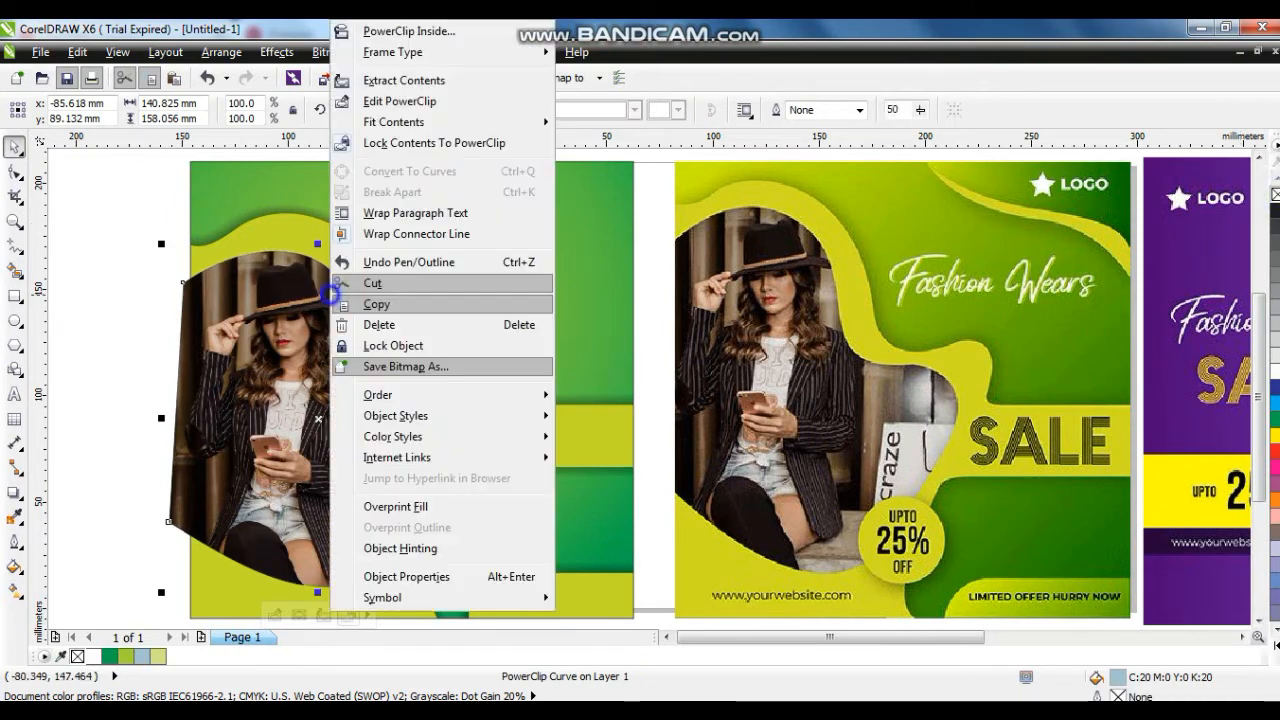
{"action": "left_click", "coordinate": [380, 28]}
{"action": "left_click", "coordinate": [497, 234]}
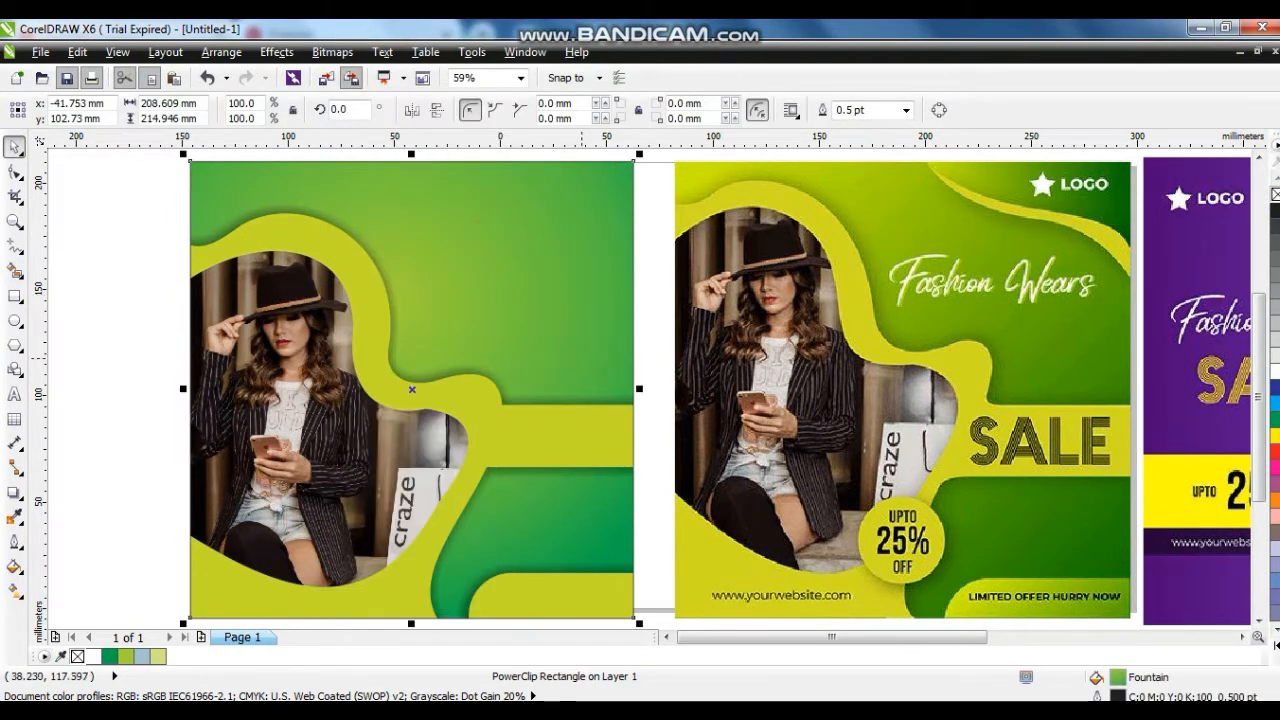
Step: Add the artistic text "Fashion Wears" beside the green square
{"action": "scroll", "coordinate": [575, 370], "scroll_direction": "down", "scroll_amount": 3}
{"action": "left_click_drag", "start_coordinate": [320, 211], "coordinate": [930, 548]}
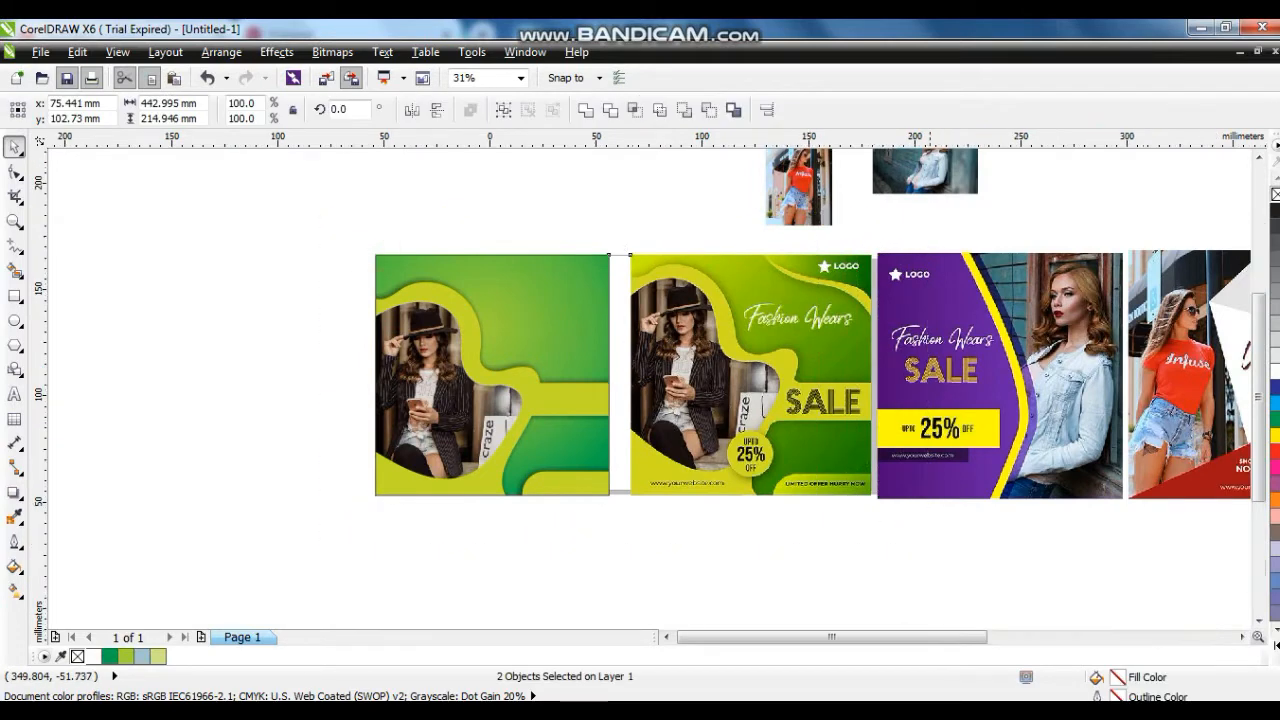
{"action": "key", "text": "shift+F2"}
{"action": "key", "text": "Escape"}
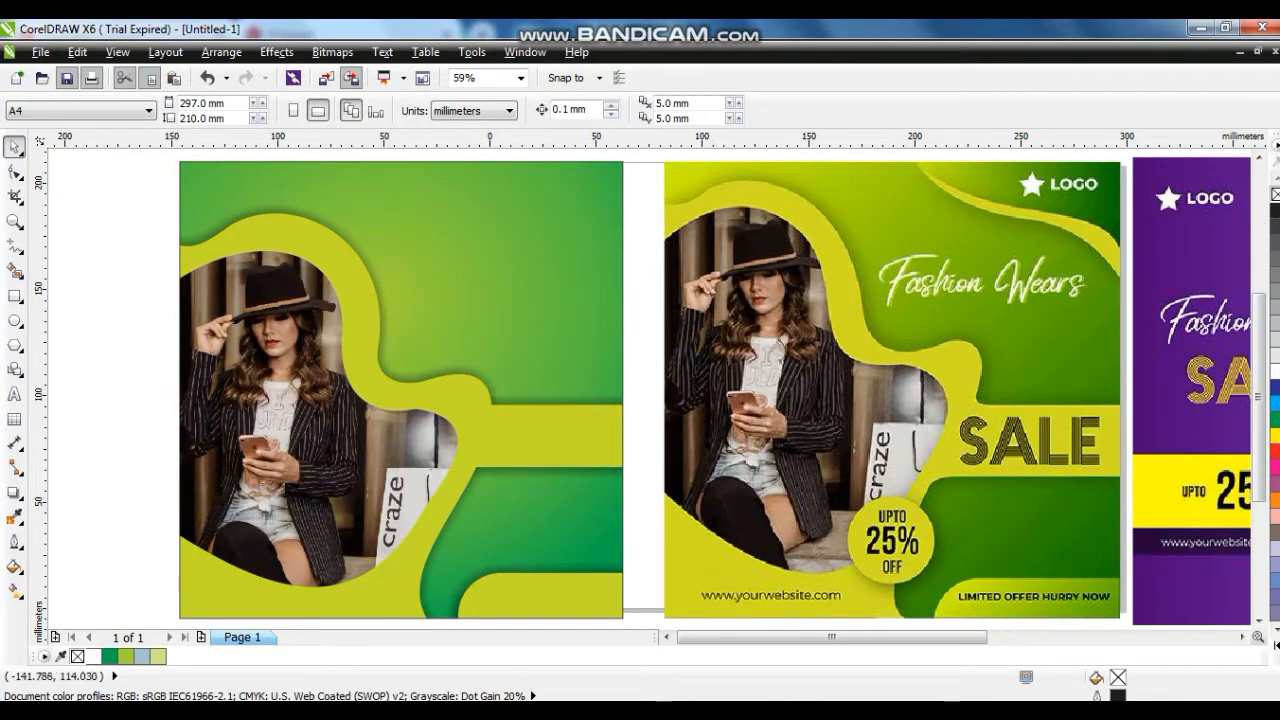
{"action": "left_click", "coordinate": [15, 393]}
{"action": "left_click", "coordinate": [83, 306]}
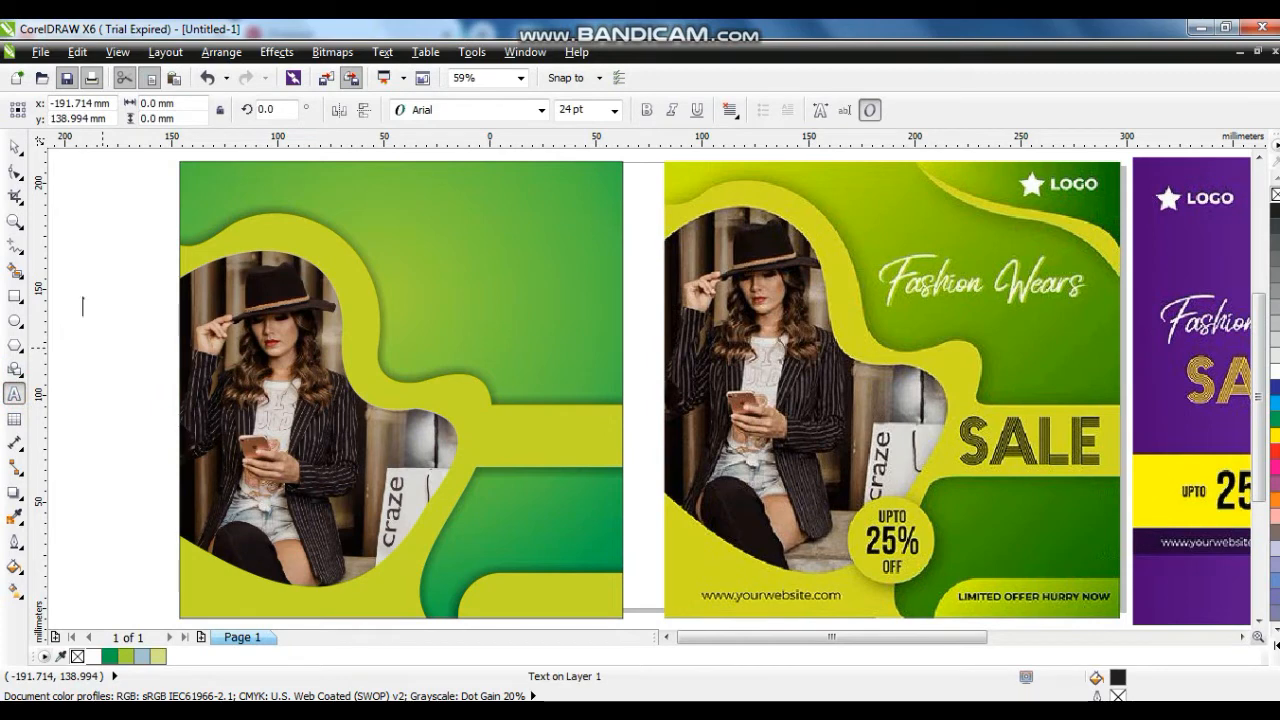
{"action": "type", "text": "fa"}
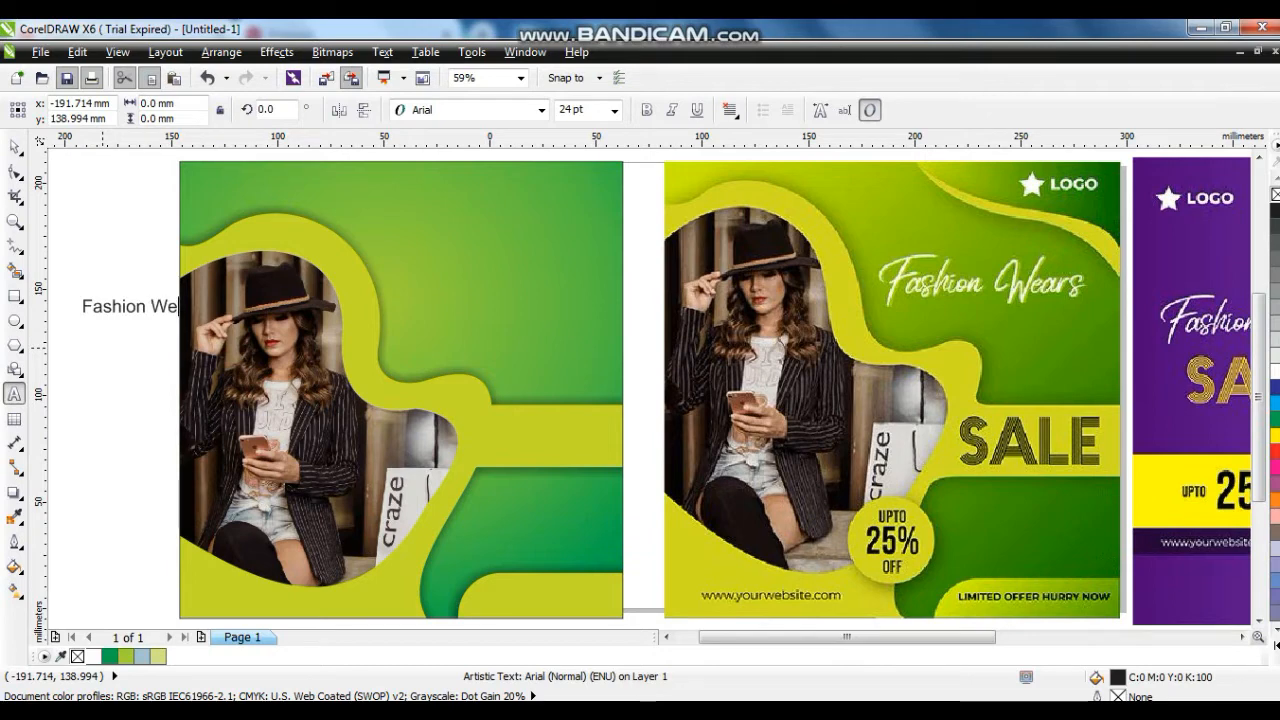
{"action": "key", "text": "Escape"}
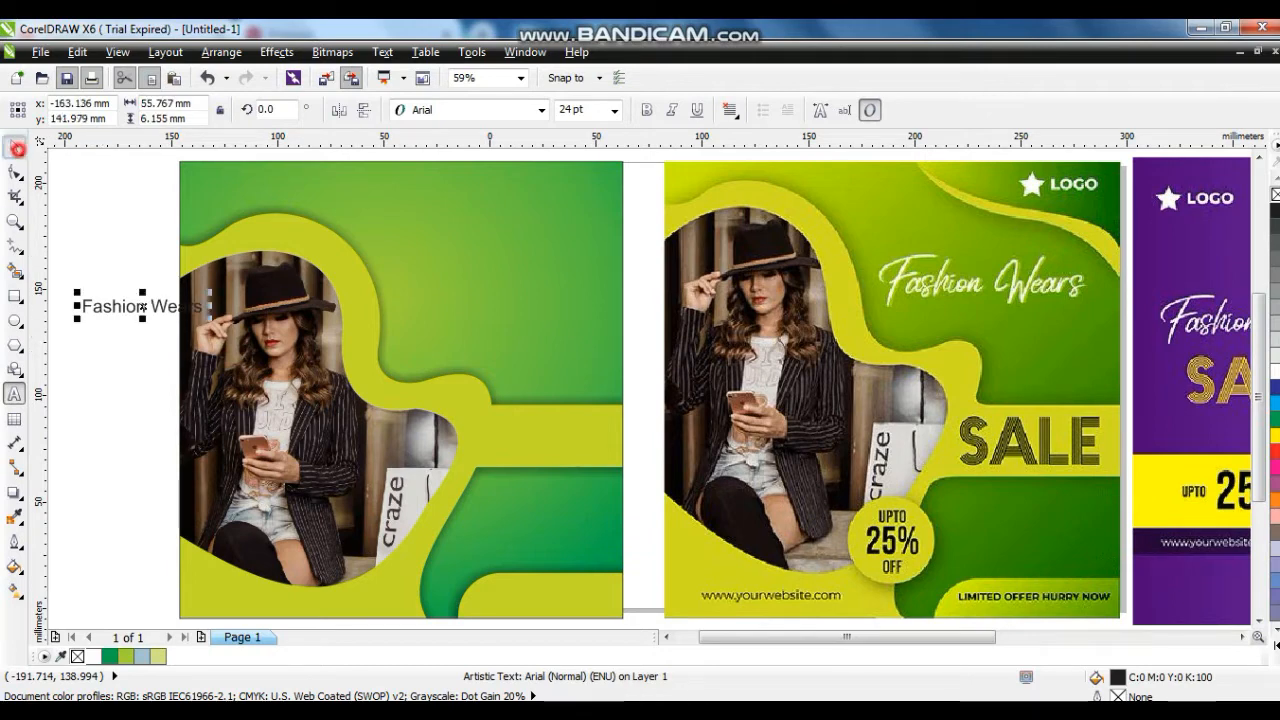
Step: Set the Fashion Wears text's font to Freehand521 BT
{"action": "left_click", "coordinate": [541, 110]}
{"action": "left_click", "coordinate": [764, 252]}
{"action": "left_click_drag", "start_coordinate": [764, 252], "coordinate": [765, 350]}
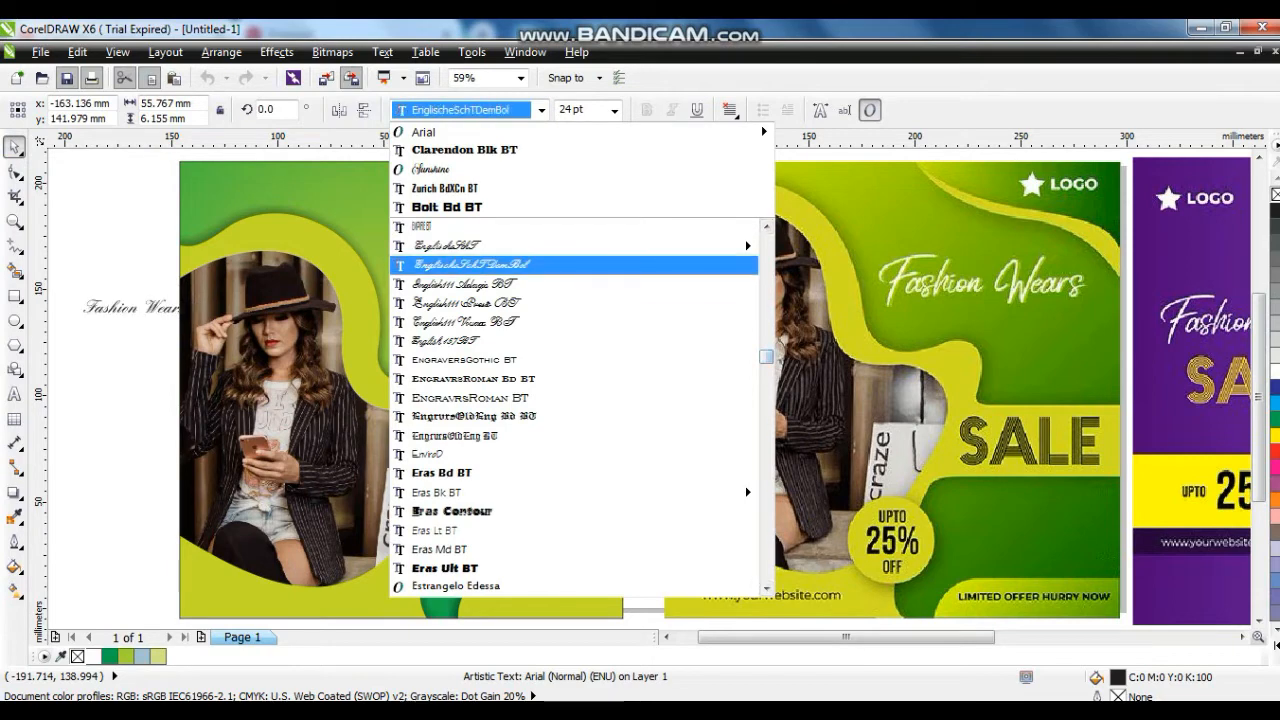
{"action": "mouse_move", "coordinate": [600, 246]}
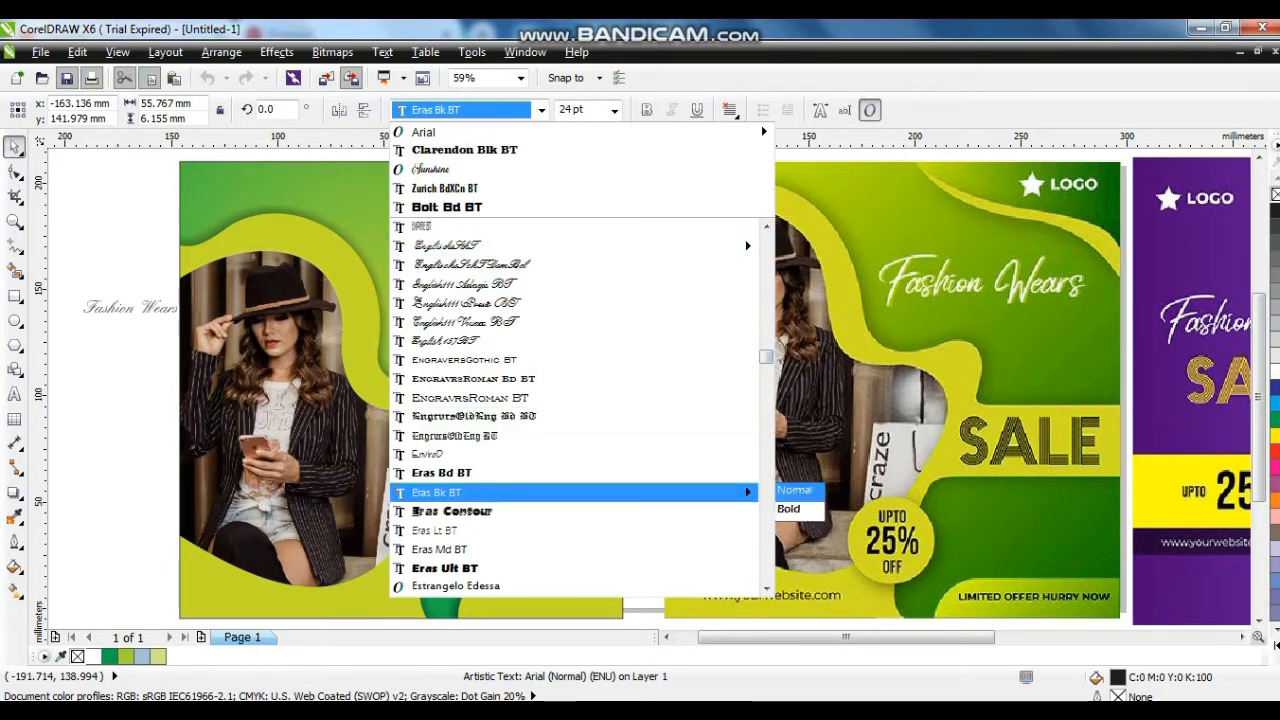
{"action": "scroll", "coordinate": [575, 492], "scroll_direction": "down", "scroll_amount": 4}
{"action": "scroll", "coordinate": [575, 407], "scroll_direction": "down", "scroll_amount": 5}
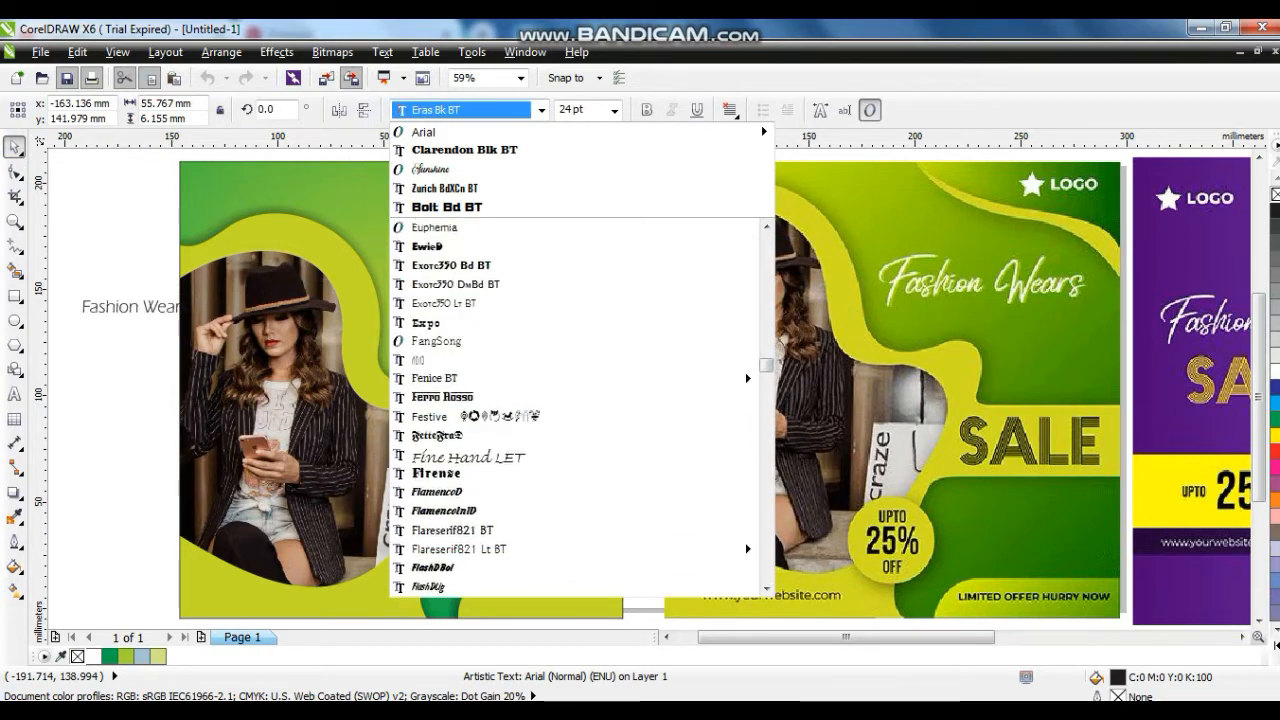
{"action": "scroll", "coordinate": [580, 405], "scroll_direction": "down", "scroll_amount": 4}
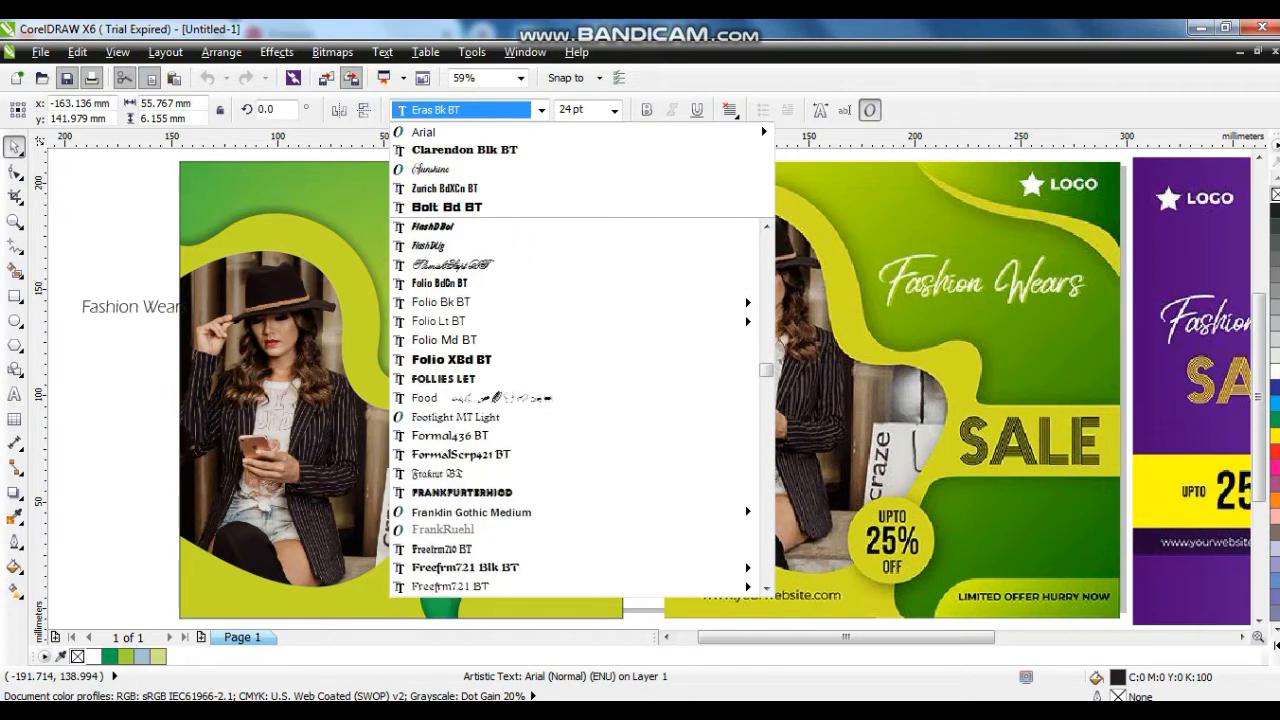
{"action": "scroll", "coordinate": [580, 405], "scroll_direction": "down", "scroll_amount": 4}
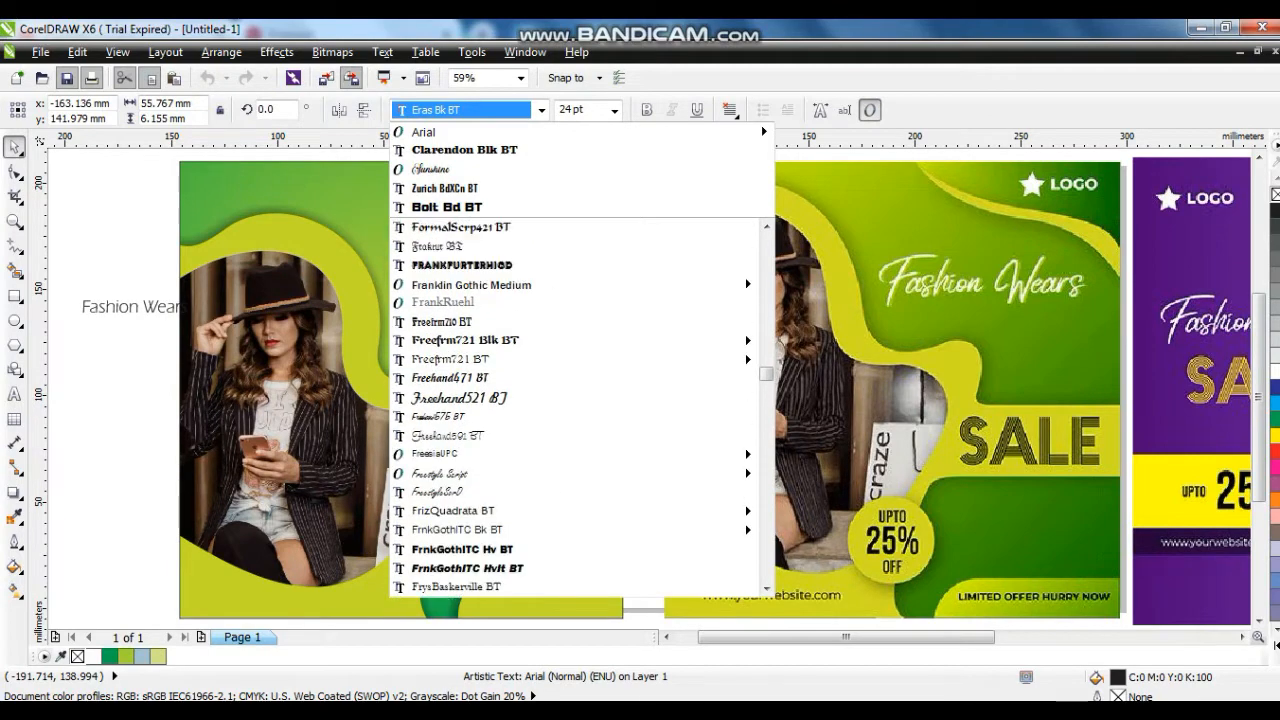
{"action": "left_click", "coordinate": [527, 398]}
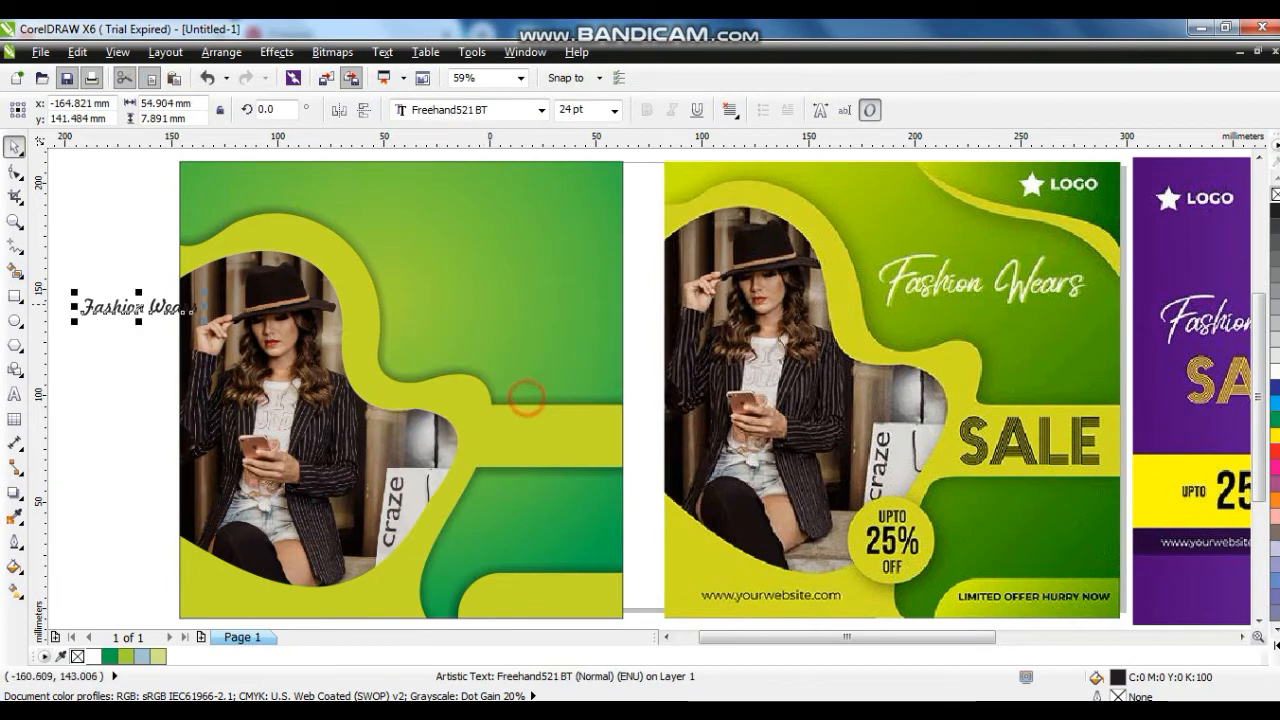
Step: Move the Fashion Wears text onto the green area beside the photo and set its font to Freehand575 BT
{"action": "left_click_drag", "start_coordinate": [133, 312], "coordinate": [466, 282]}
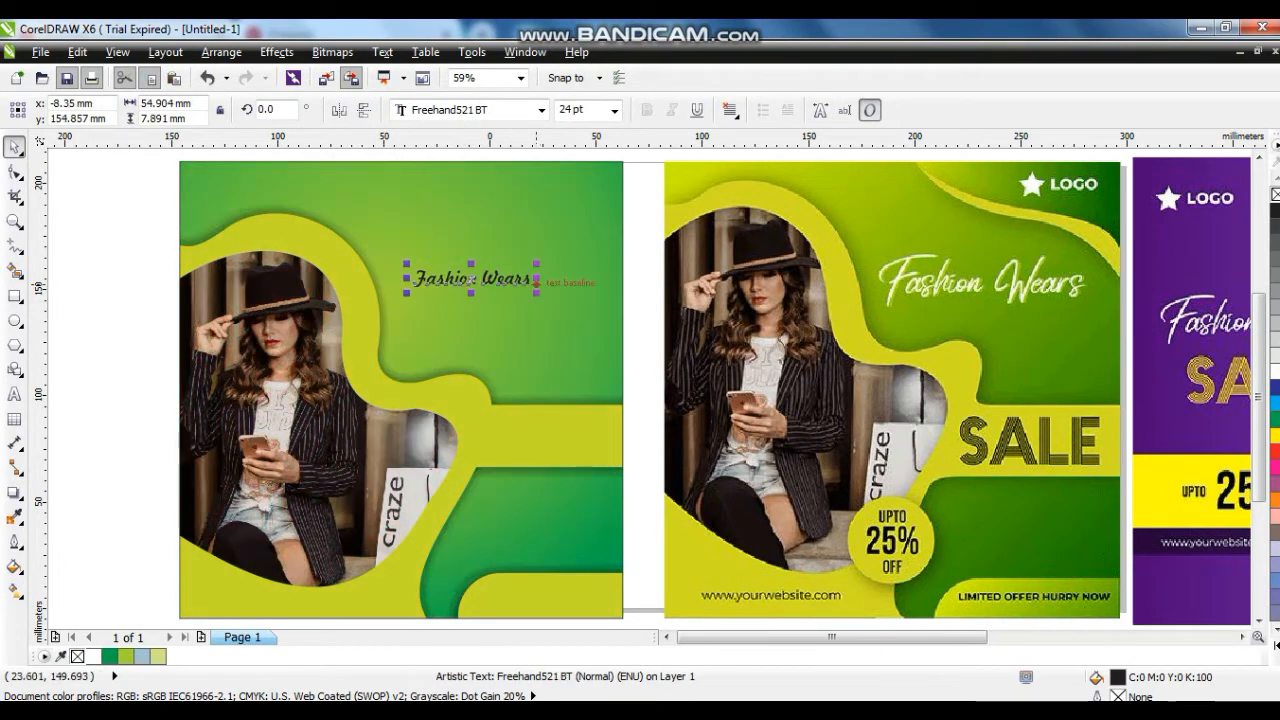
{"action": "left_click", "coordinate": [541, 110]}
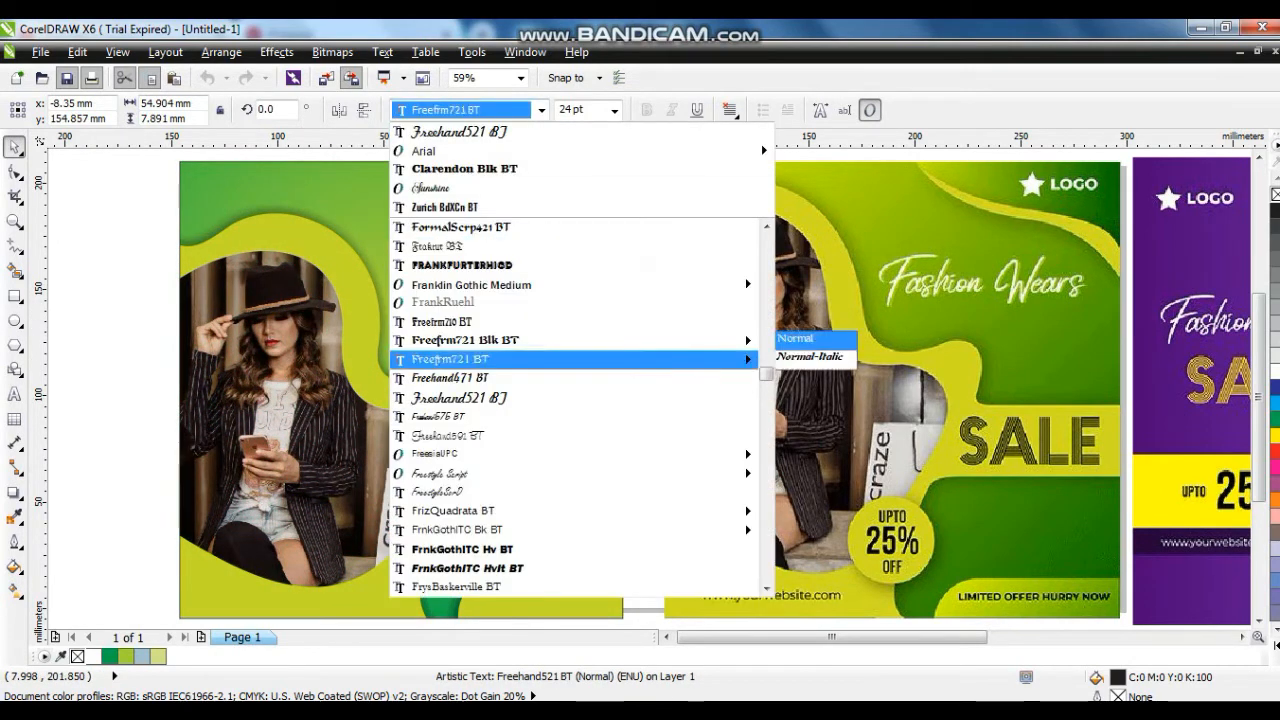
{"action": "left_click", "coordinate": [473, 420]}
Step: Enlarge the Fashion Wears text to about 78.5 pt and fill it white
{"action": "left_click_drag", "start_coordinate": [479, 291], "coordinate": [566, 306]}
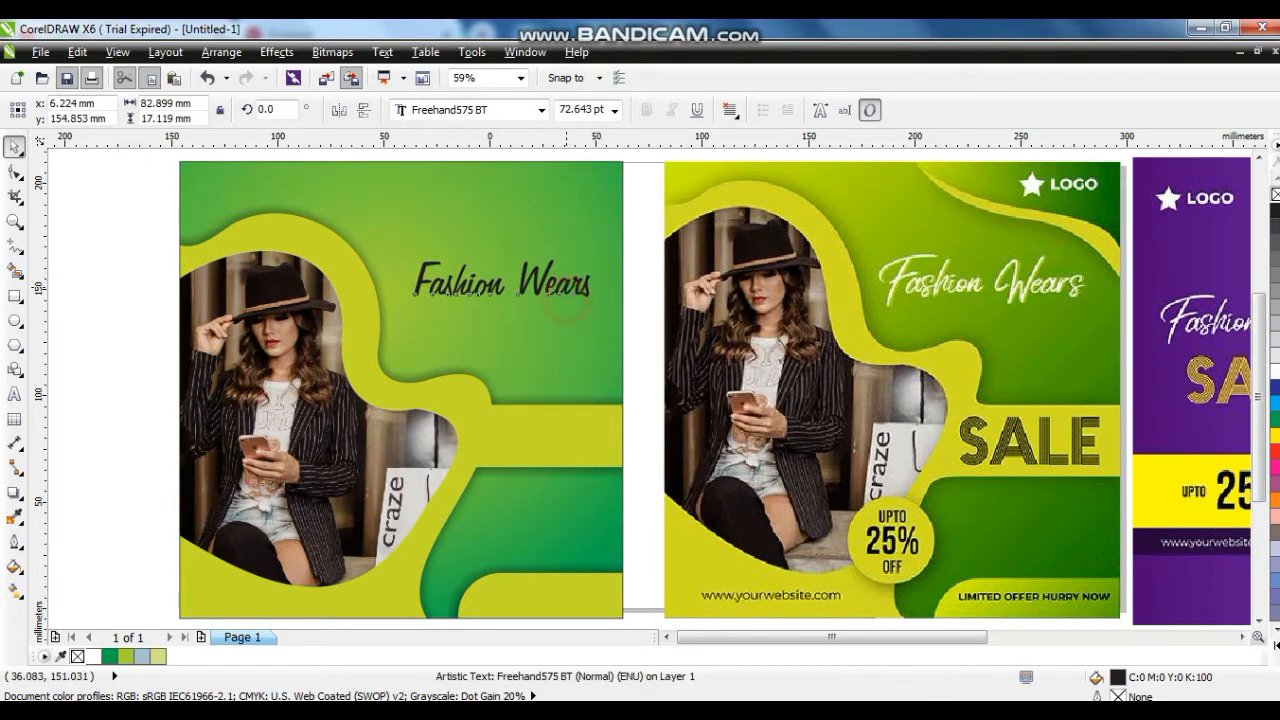
{"action": "left_click_drag", "start_coordinate": [407, 302], "coordinate": [393, 306]}
{"action": "left_click", "coordinate": [1272, 370]}
{"action": "left_click", "coordinate": [128, 305]}
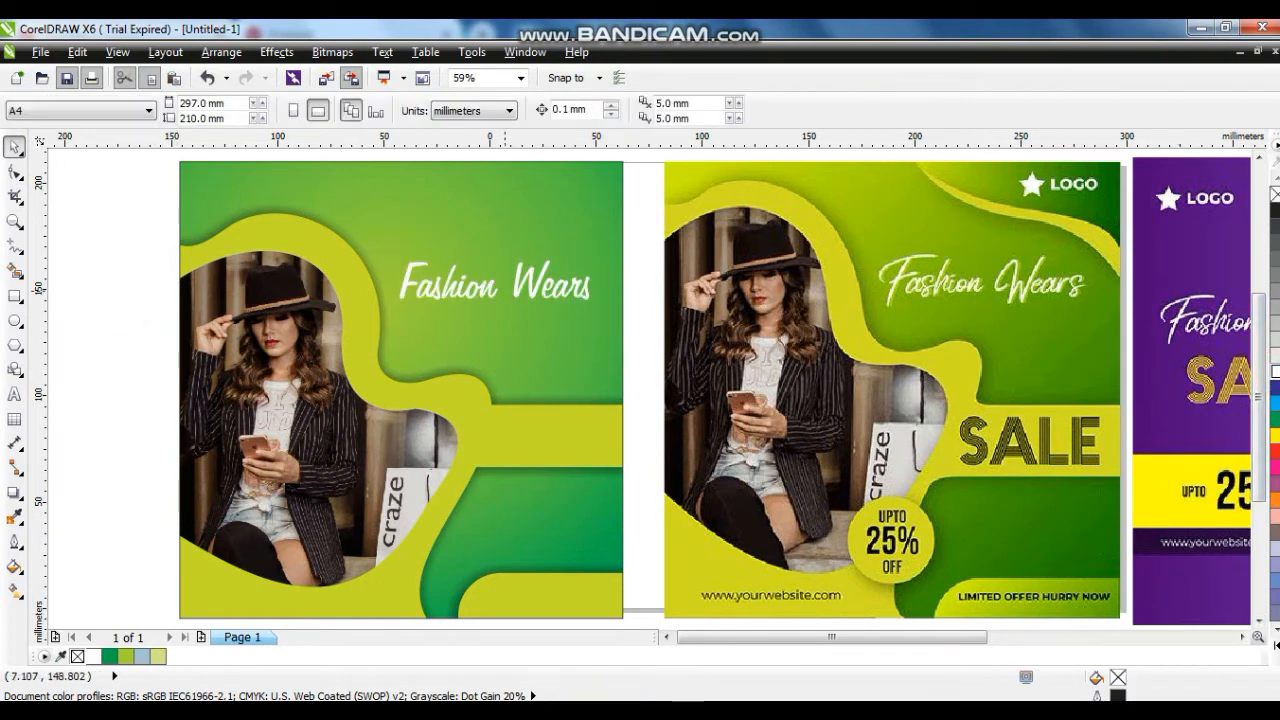
{"action": "left_click", "coordinate": [540, 290]}
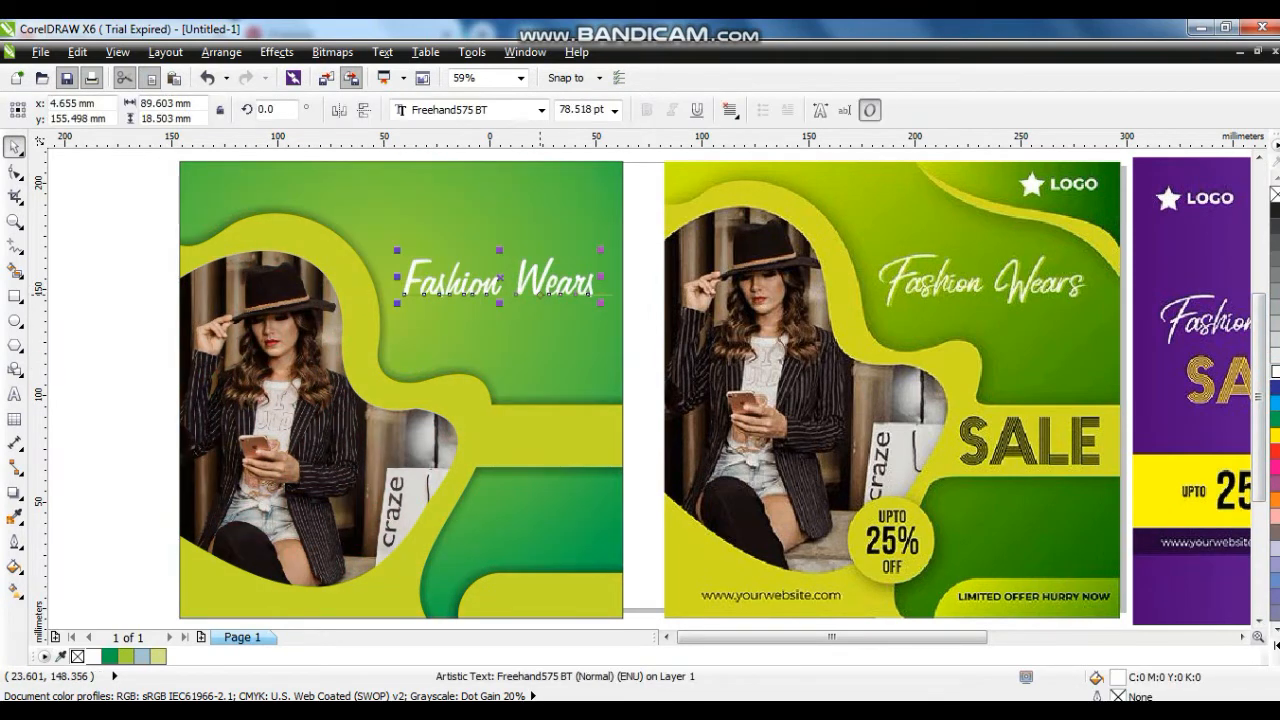
{"action": "left_click", "coordinate": [114, 327]}
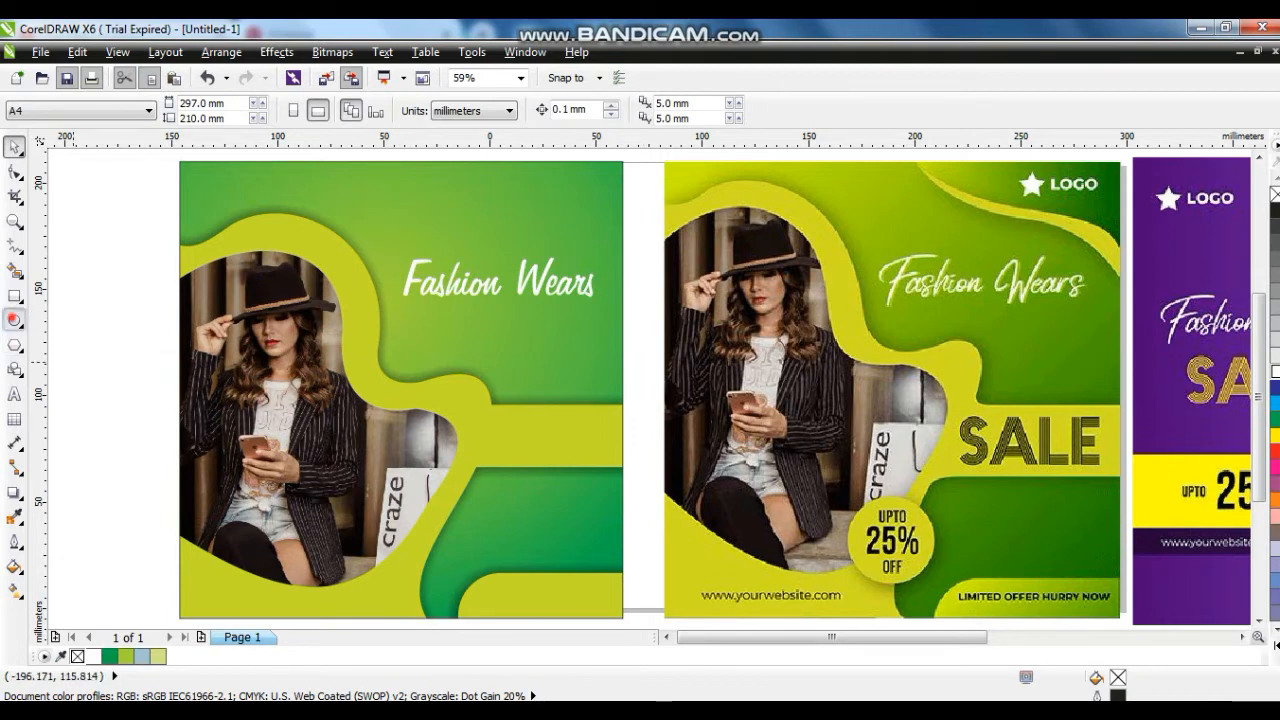
Step: Draw a circle about 44 mm in diameter over the lower right edge of the woman's photo
{"action": "left_click", "coordinate": [14, 319]}
{"action": "left_click_drag", "start_coordinate": [363, 488], "coordinate": [455, 586]}
{"action": "left_click", "coordinate": [14, 146]}
{"action": "left_click_drag", "start_coordinate": [355, 480], "coordinate": [359, 483]}
Step: Fill the circle with yellow-green C:22 M:0 Y:100 K:0 and remove its outline
{"action": "left_click", "coordinate": [125, 656]}
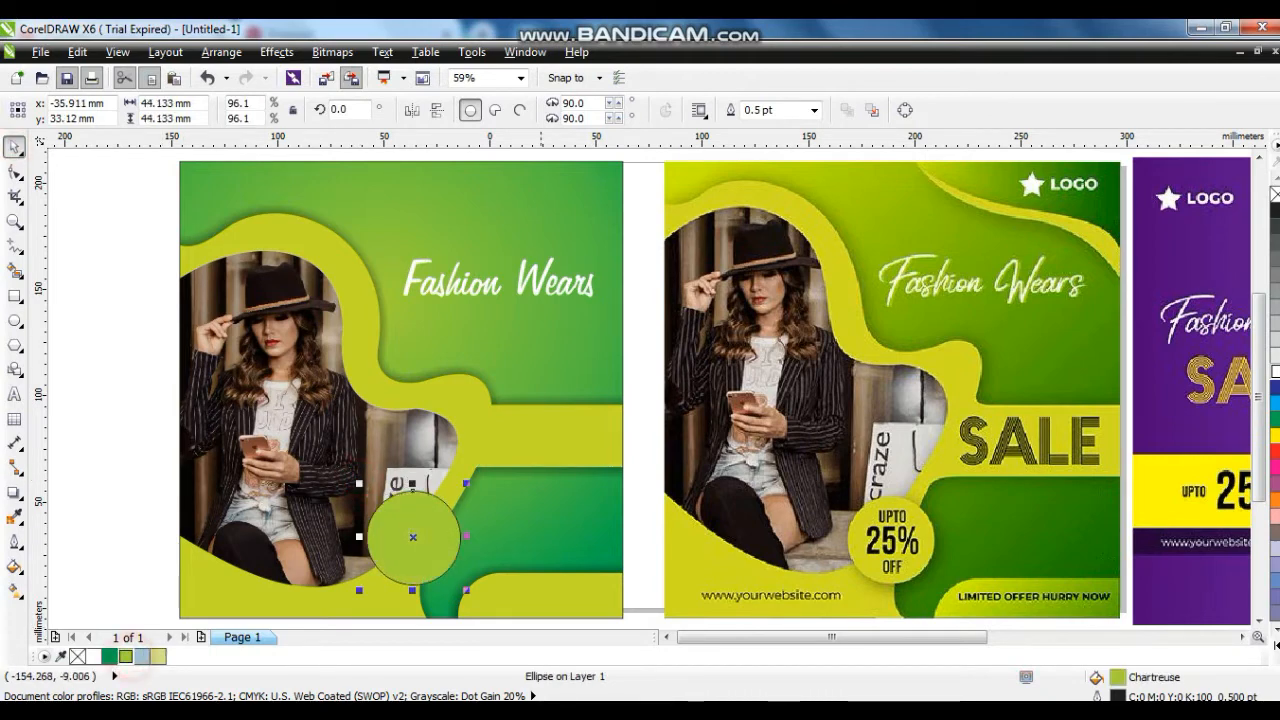
{"action": "left_click", "coordinate": [1275, 436], "text": "ctrl"}
{"action": "left_click", "coordinate": [1275, 436], "text": "ctrl"}
{"action": "left_click", "coordinate": [1275, 436], "text": "ctrl"}
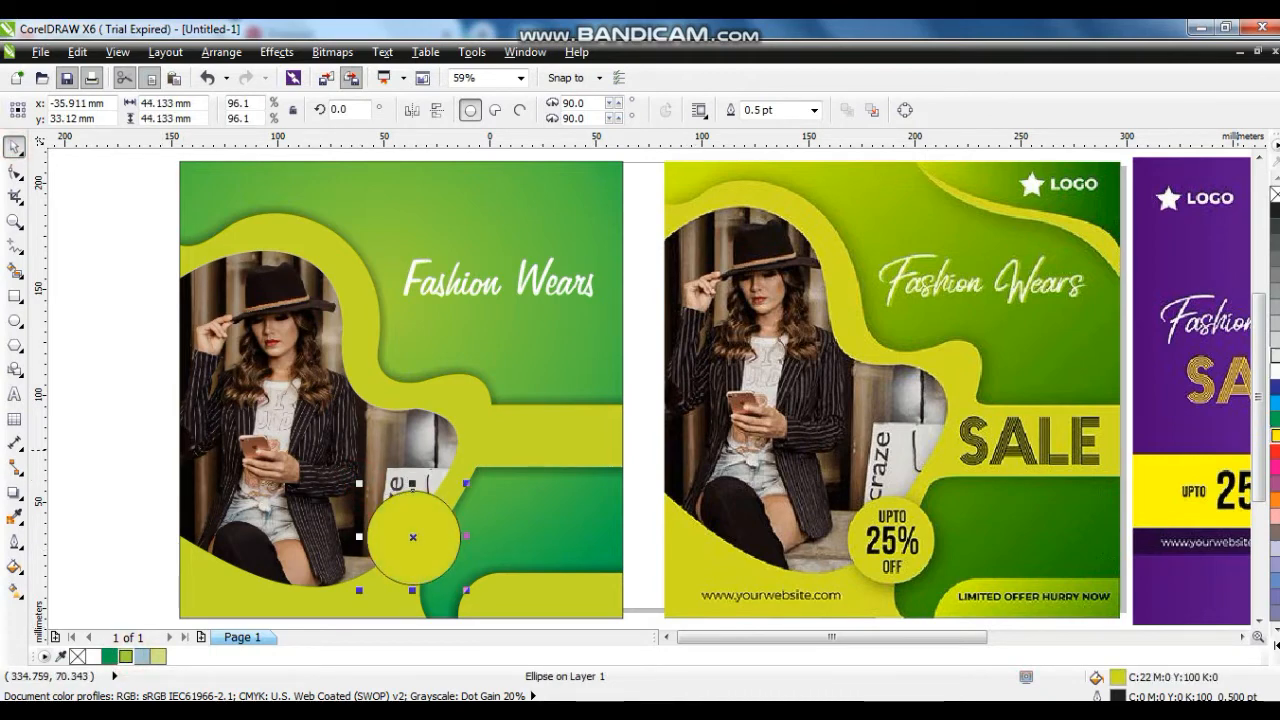
{"action": "right_click", "coordinate": [1275, 194]}
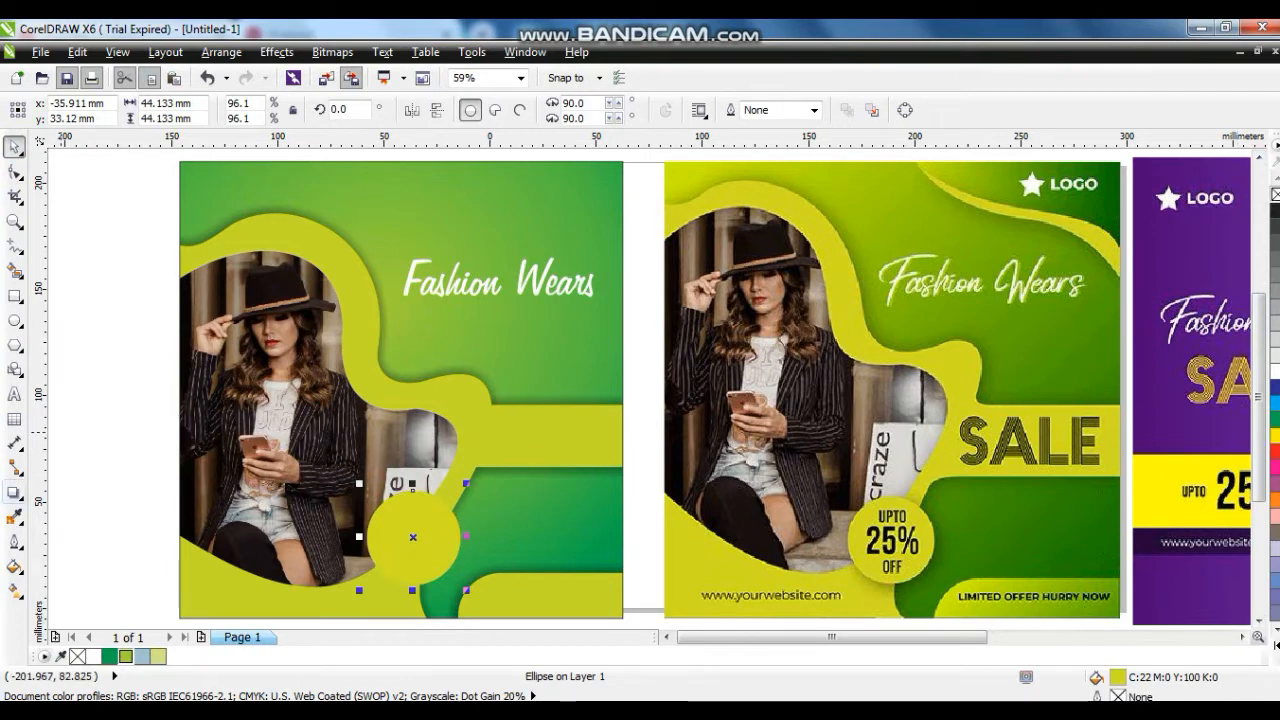
Step: Add a Multiply drop shadow with 50 opacity and 15 feathering to the circle and break the shadow apart
{"action": "left_click", "coordinate": [14, 492]}
{"action": "left_click_drag", "start_coordinate": [413, 537], "coordinate": [413, 563]}
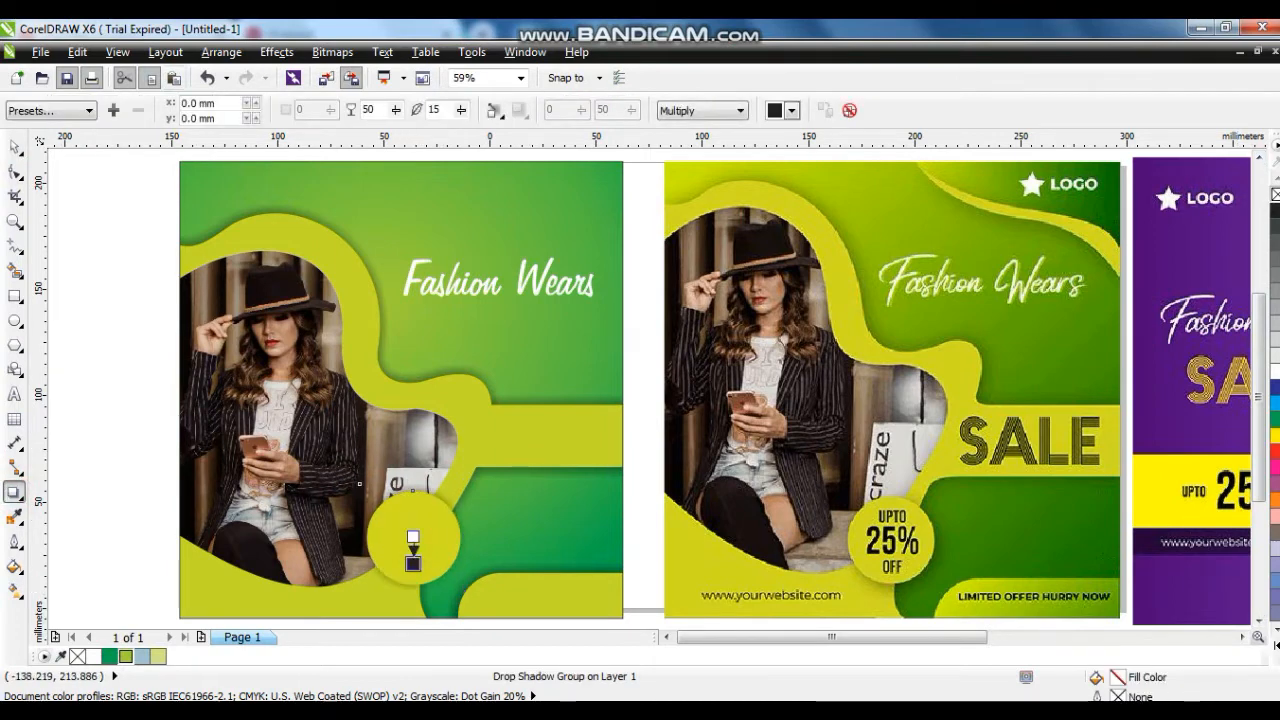
{"action": "left_click", "coordinate": [221, 50]}
{"action": "left_click", "coordinate": [300, 263]}
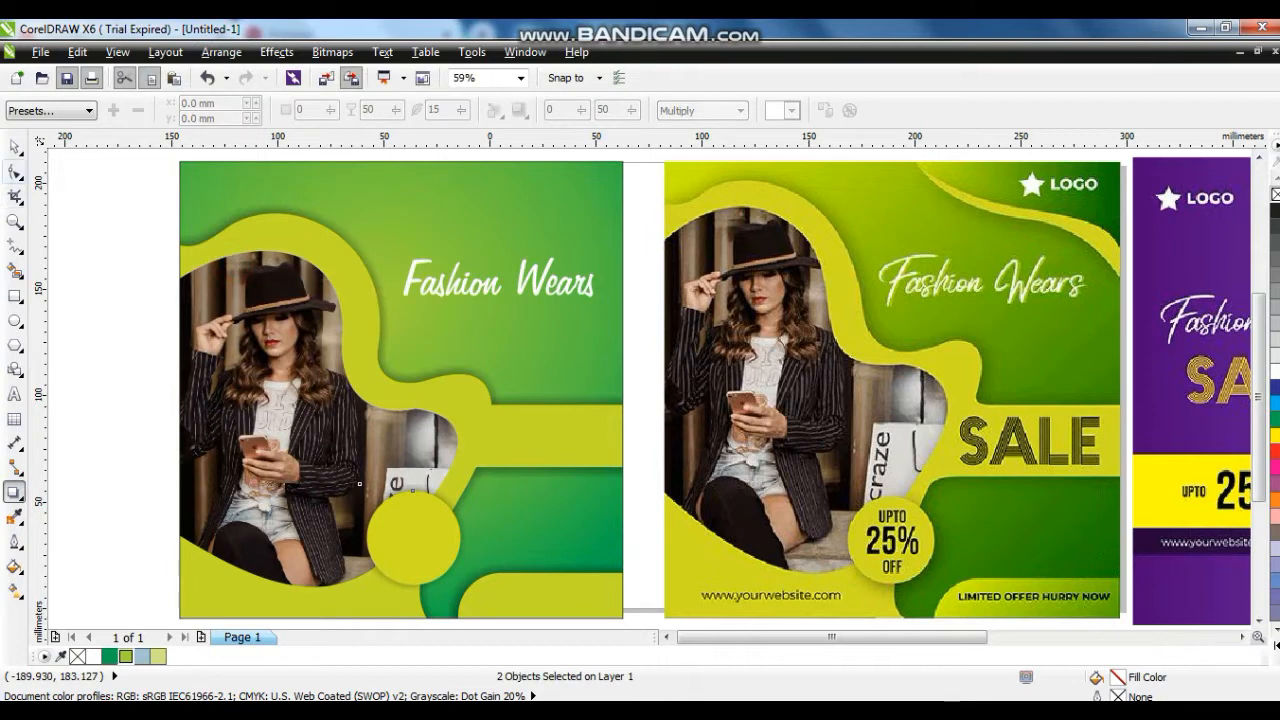
Step: Copy the Fashion Wears text down to the circle and replace its wording with UPTO, 25% and OFF on three lines
{"action": "left_click", "coordinate": [14, 147]}
{"action": "left_click", "coordinate": [109, 280]}
{"action": "left_click_drag", "start_coordinate": [478, 288], "coordinate": [470, 501]}
{"action": "left_click", "coordinate": [14, 394]}
{"action": "key", "text": "ctrl+a"}
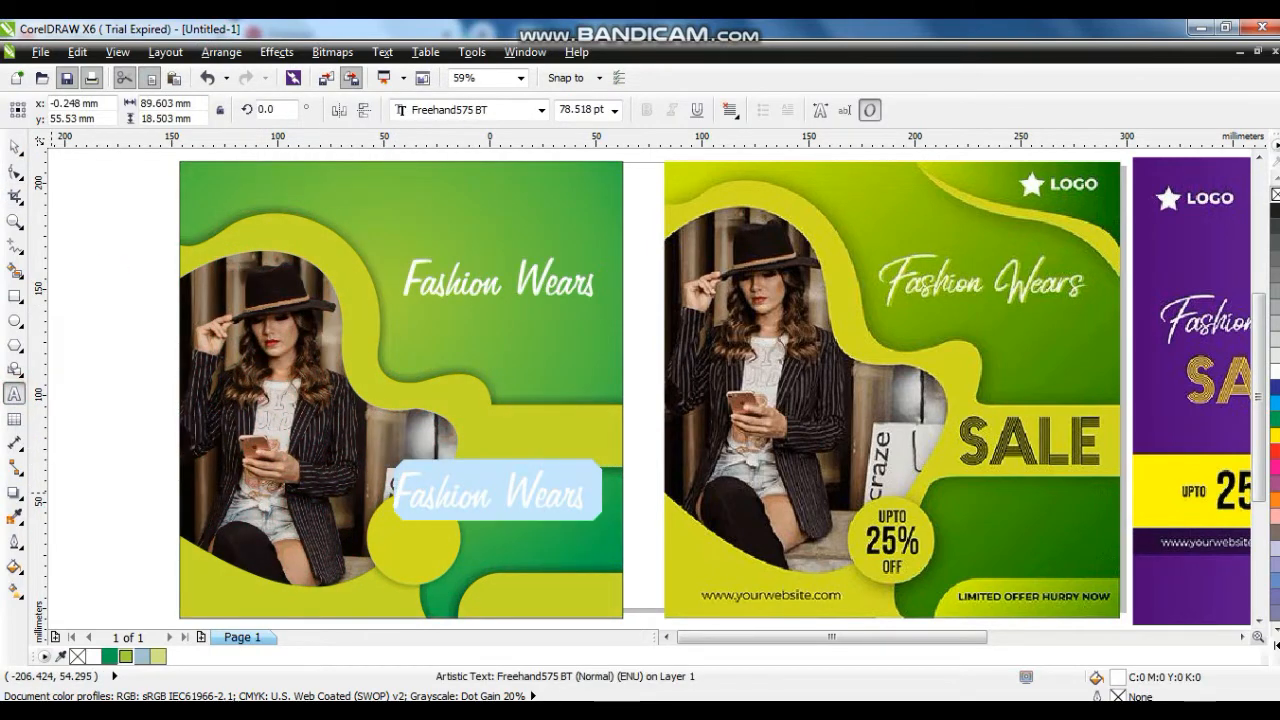
{"action": "type", "text": "UPTO "}
{"action": "type", "text": "25"}
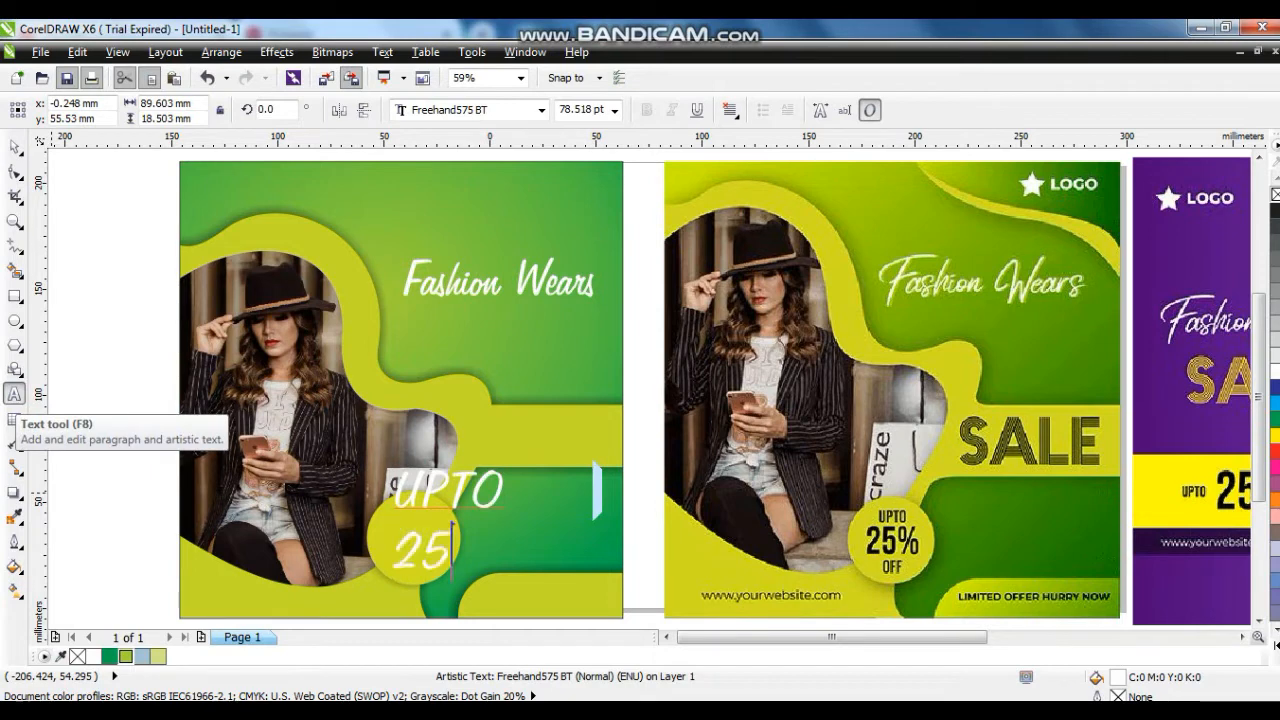
{"action": "type", "text": "%"}
{"action": "key", "text": "Return"}
{"action": "type", "text": "OFF"}
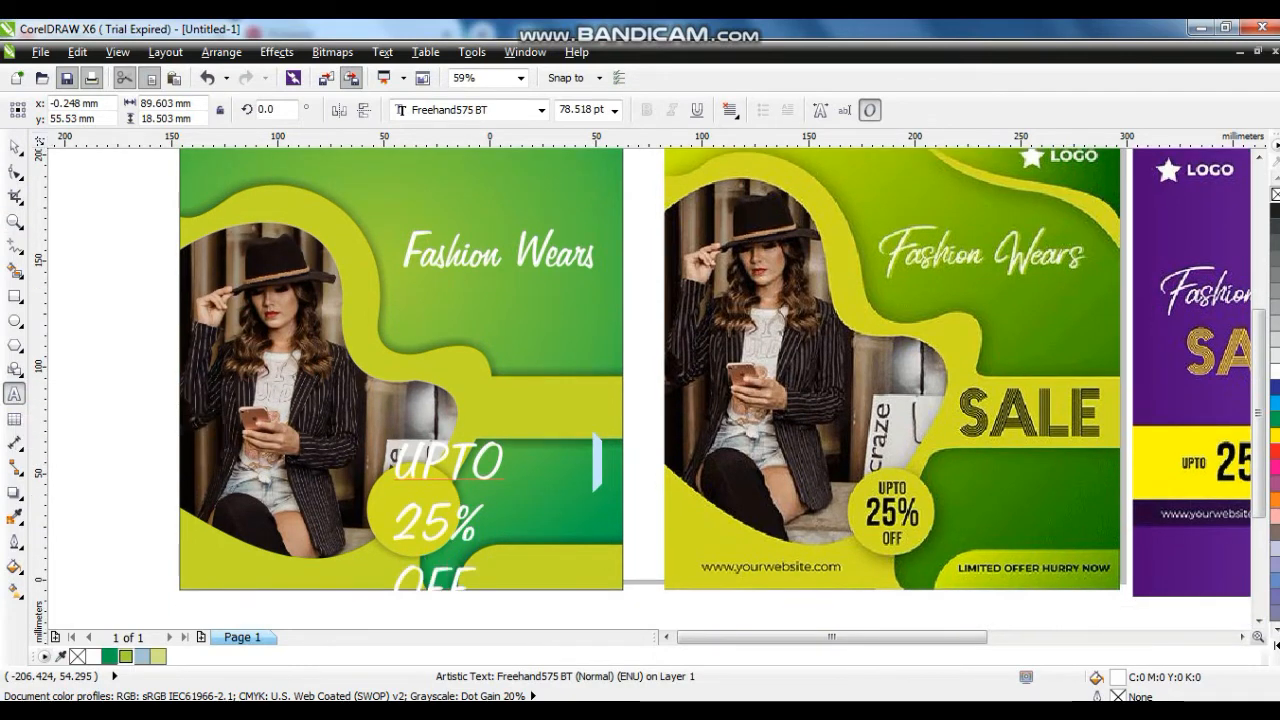
Step: Set the UPTO 25% OFF text to Zurich BdXCn BT, shrink it to about 30 pt inside the circle and fill it black
{"action": "left_click", "coordinate": [14, 147]}
{"action": "left_click", "coordinate": [541, 110]}
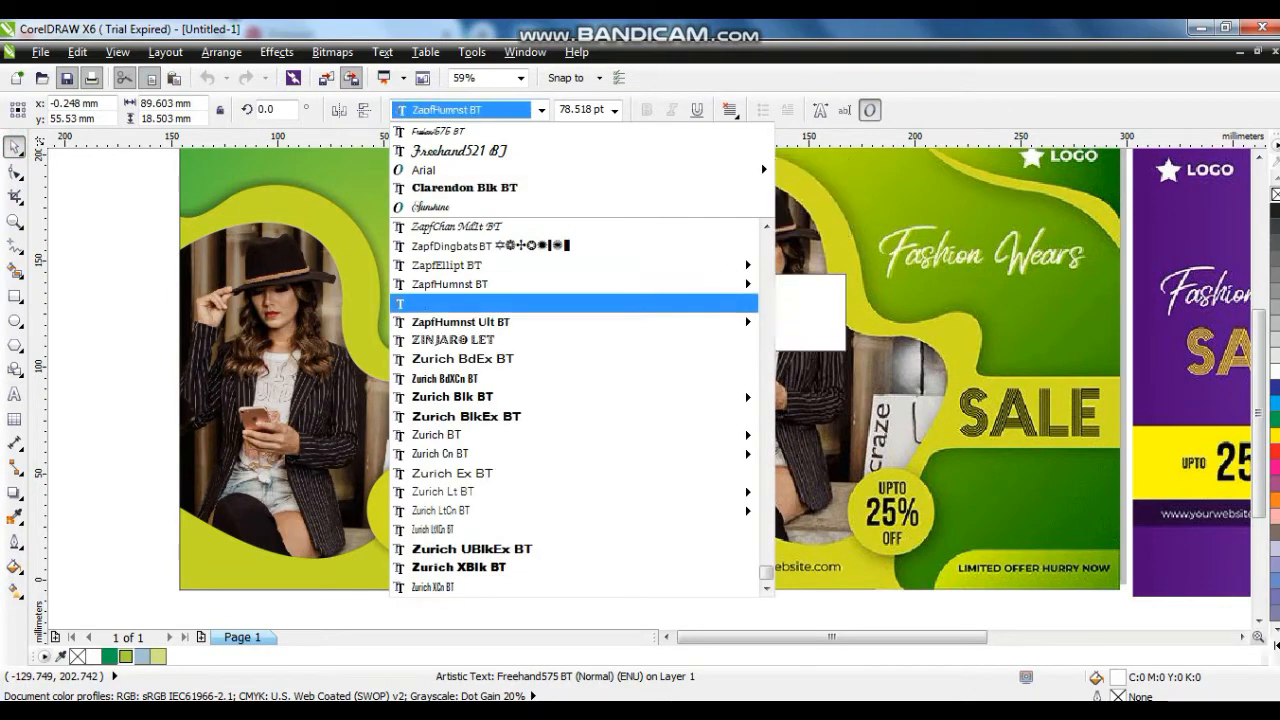
{"action": "left_click", "coordinate": [445, 378]}
{"action": "left_click_drag", "start_coordinate": [507, 430], "coordinate": [427, 482]}
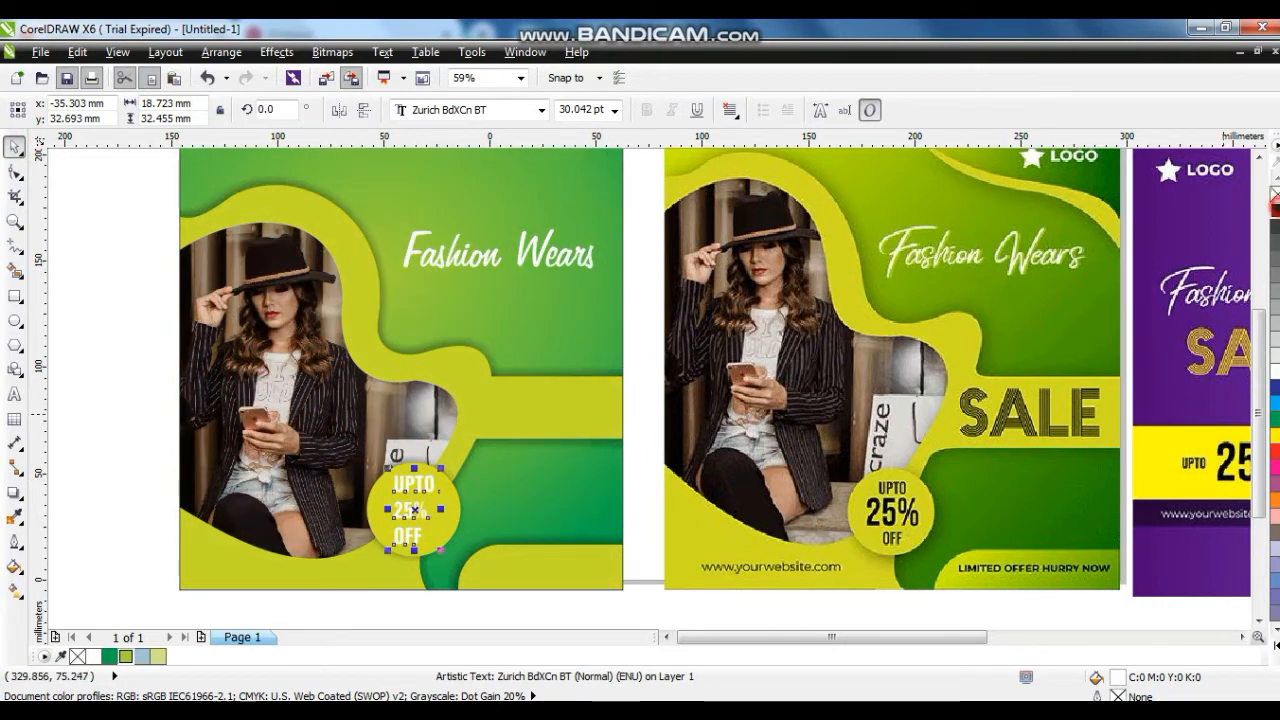
{"action": "left_click", "coordinate": [1275, 210]}
Step: Break the badge text into separate lines and set the 25% line's font to Zurich Blk BT
{"action": "key", "text": "shift+F2"}
{"action": "scroll", "coordinate": [760, 360], "scroll_direction": "down", "scroll_amount": 1}
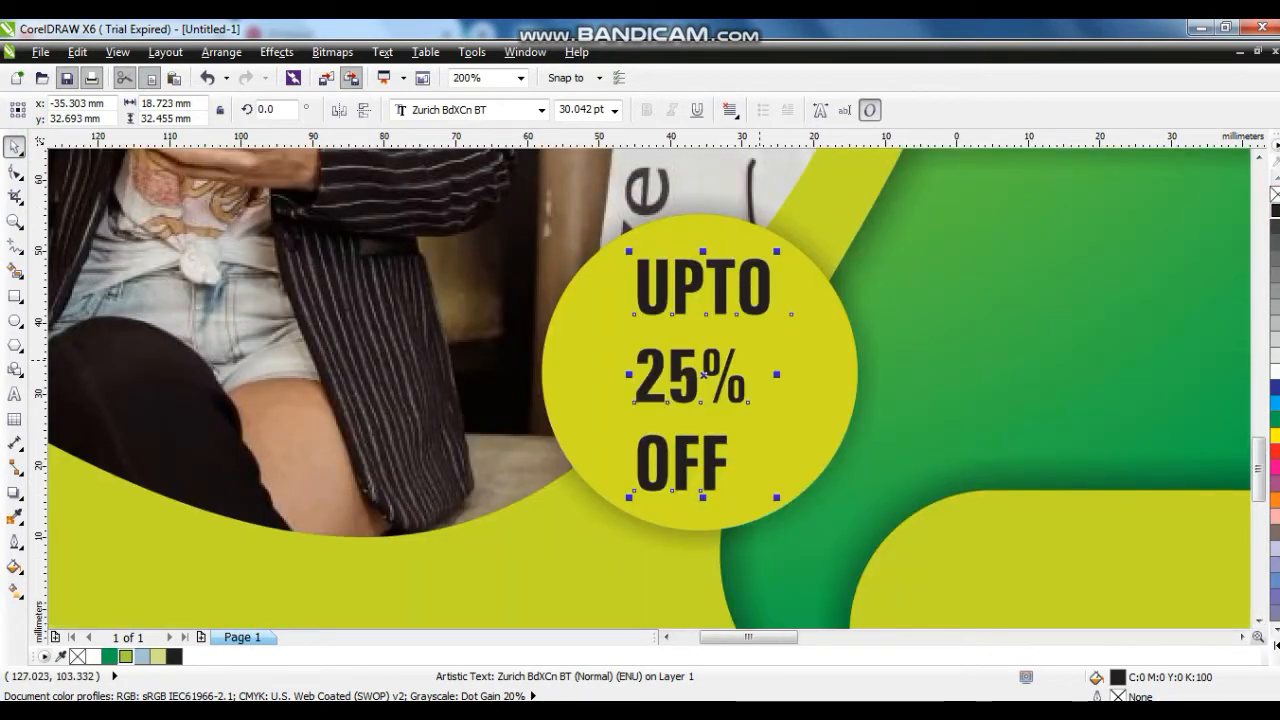
{"action": "key", "text": "Escape"}
{"action": "left_click", "coordinate": [690, 378]}
{"action": "left_click", "coordinate": [541, 109]}
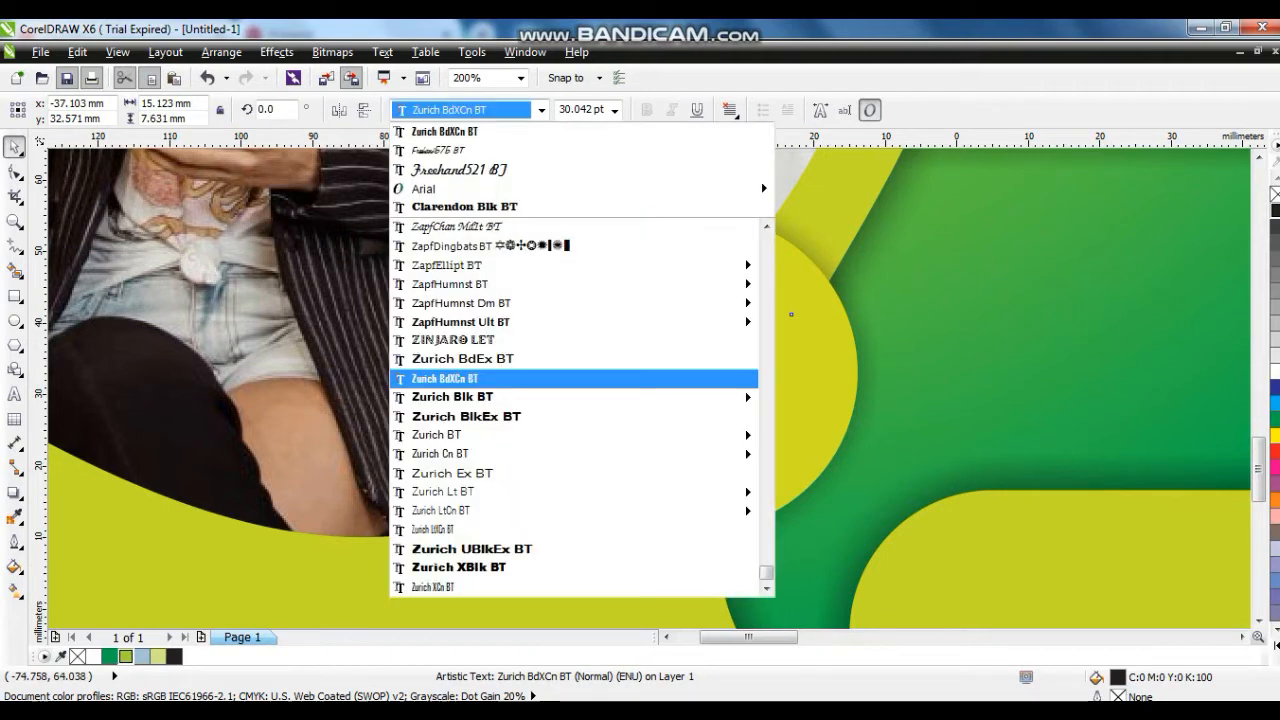
{"action": "mouse_move", "coordinate": [452, 397]}
{"action": "left_click", "coordinate": [798, 395]}
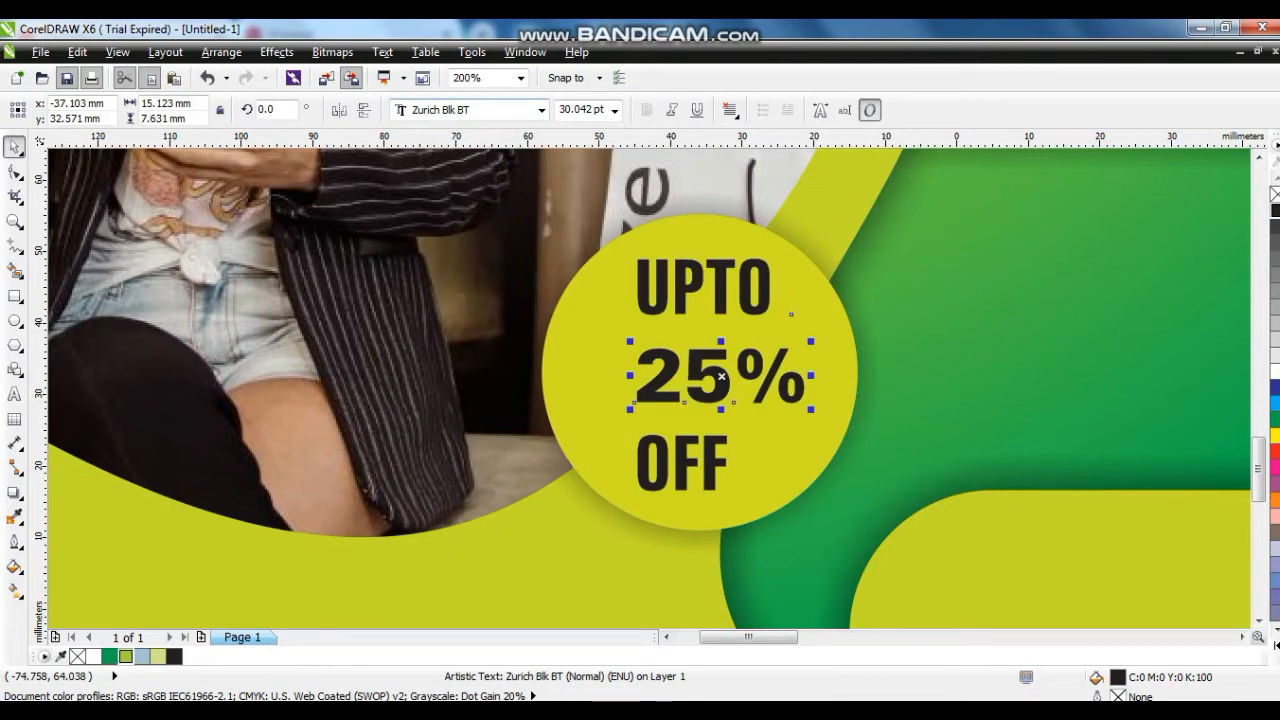
Step: Enlarge the 25% text to about 35 mm wide and centre it horizontally on the circle
{"action": "left_click_drag", "start_coordinate": [629, 343], "coordinate": [568, 317]}
{"action": "left_click_drag", "start_coordinate": [812, 410], "coordinate": [828, 429]}
{"action": "left_click", "coordinate": [797, 443], "text": "shift"}
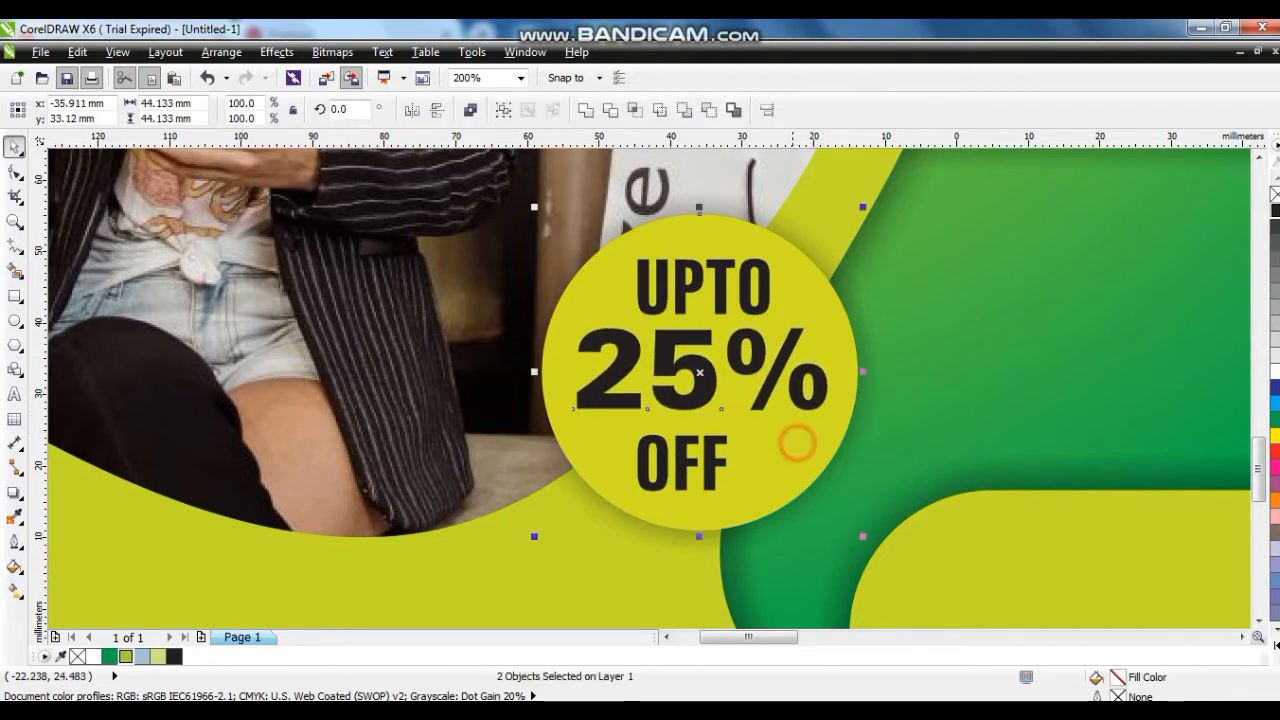
{"action": "key", "text": "c"}
{"action": "key", "text": "Escape"}
Step: Centre the UPTO, 25% and OFF lines horizontally on the circle
{"action": "left_click", "coordinate": [721, 468]}
{"action": "left_click", "coordinate": [777, 366], "text": "shift"}
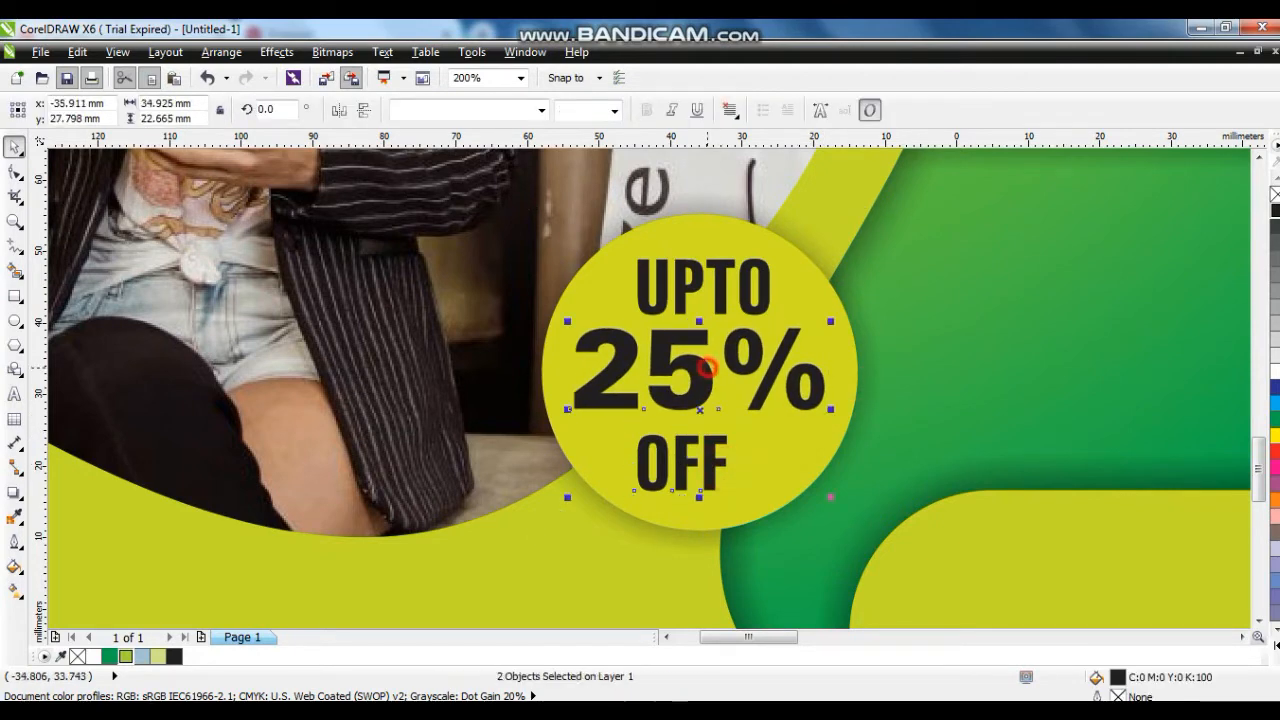
{"action": "left_click", "coordinate": [700, 288], "text": "shift"}
{"action": "left_click", "coordinate": [771, 457], "text": "shift"}
{"action": "key", "text": "c"}
{"action": "left_click", "coordinate": [882, 508]}
{"action": "key", "text": "shift+F2"}
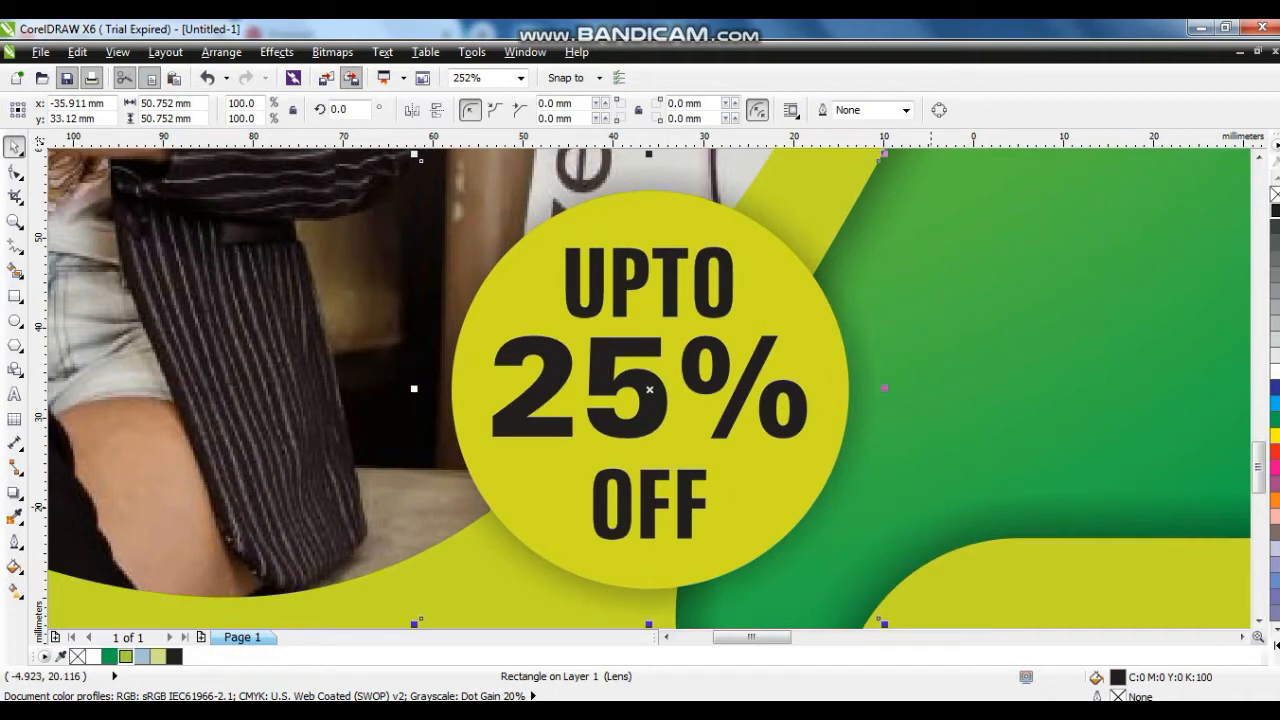
Step: Duplicate the complete green Fashion Wears post, with its text and badge, onto the empty area beside it
{"action": "left_click", "coordinate": [931, 507]}
{"action": "scroll", "coordinate": [931, 507], "scroll_direction": "down", "scroll_amount": 2}
{"action": "scroll", "coordinate": [931, 507], "scroll_direction": "down", "scroll_amount": 1}
{"action": "left_click_drag", "start_coordinate": [671, 260], "coordinate": [1238, 561]}
{"action": "key", "text": "shift+F2"}
{"action": "key", "text": "Escape"}
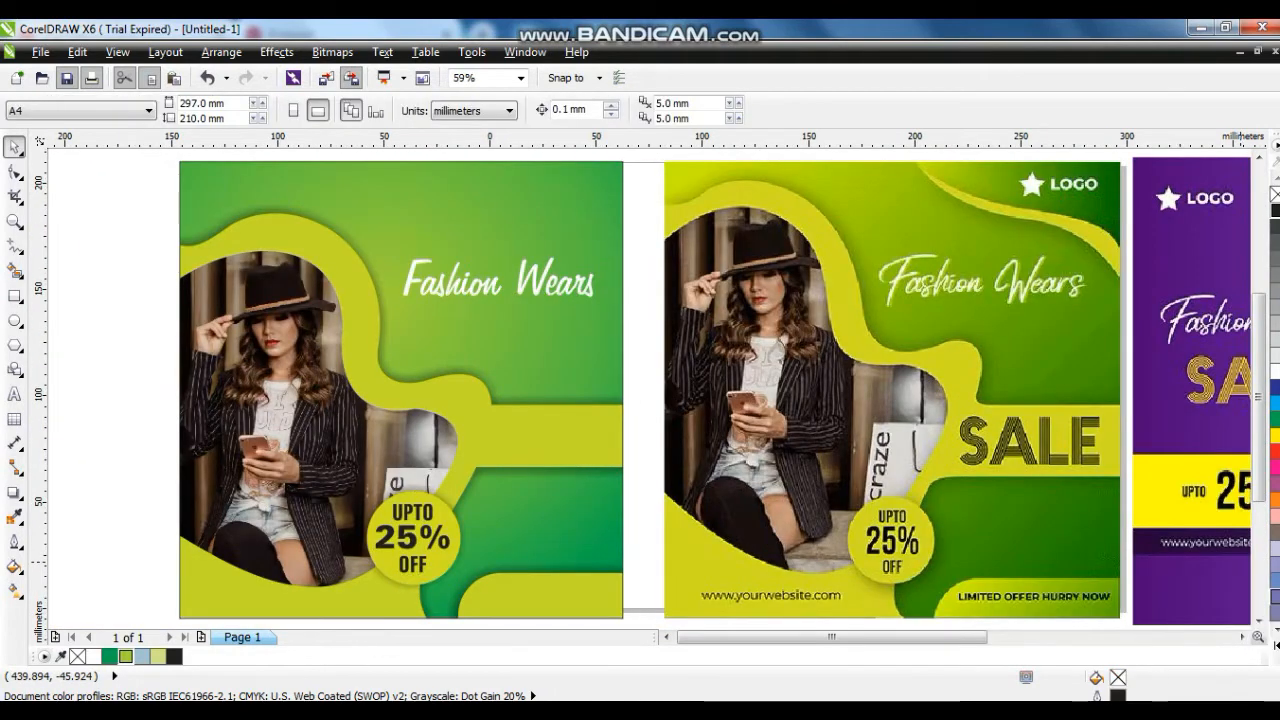
{"action": "left_click", "coordinate": [578, 364]}
{"action": "scroll", "coordinate": [578, 364], "scroll_direction": "down", "scroll_amount": 1}
{"action": "left_click_drag", "start_coordinate": [318, 240], "coordinate": [651, 530]}
{"action": "left_click", "coordinate": [659, 535]}
{"action": "left_click_drag", "start_coordinate": [374, 214], "coordinate": [648, 526]}
{"action": "left_click_drag", "start_coordinate": [588, 468], "coordinate": [332, 440]}
{"action": "right_click", "coordinate": [332, 440]}
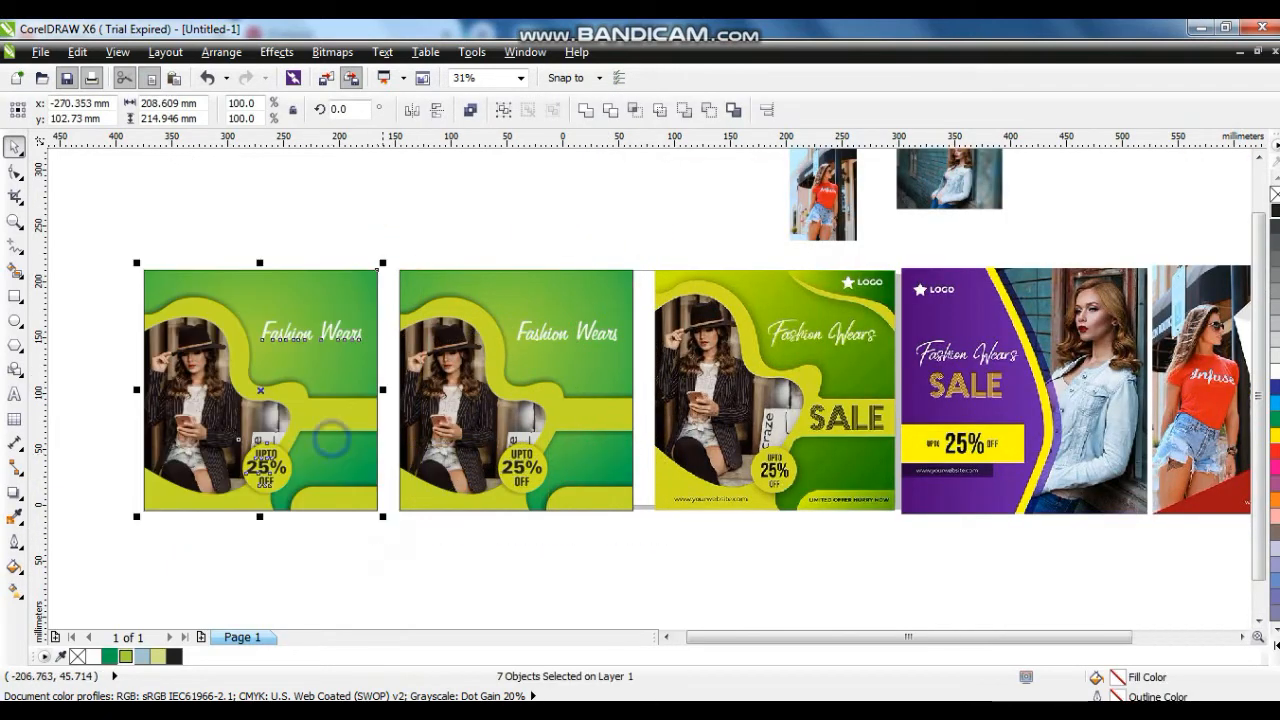
Step: Recolour the duplicate's radial background gradient with dark blue at the outer end and light blue at the centre
{"action": "left_click", "coordinate": [386, 554]}
{"action": "left_click", "coordinate": [356, 475]}
{"action": "key", "text": "g"}
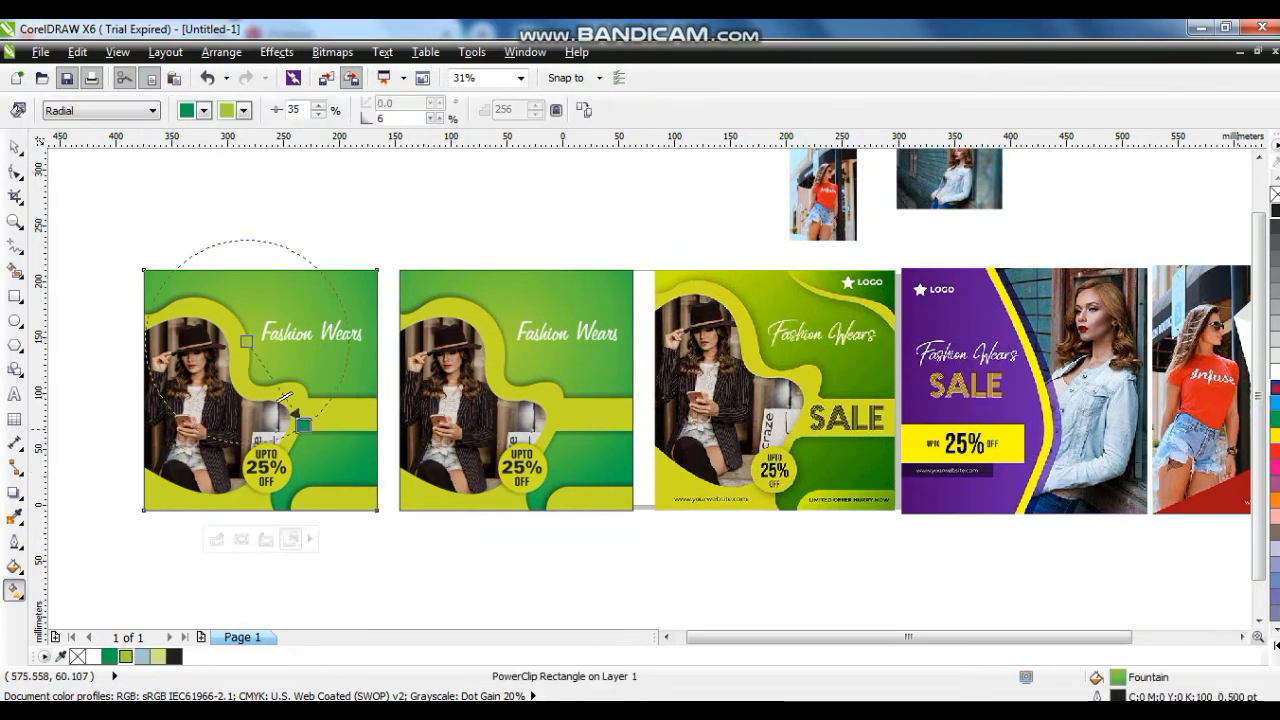
{"action": "left_click_drag", "start_coordinate": [324, 431], "coordinate": [304, 426]}
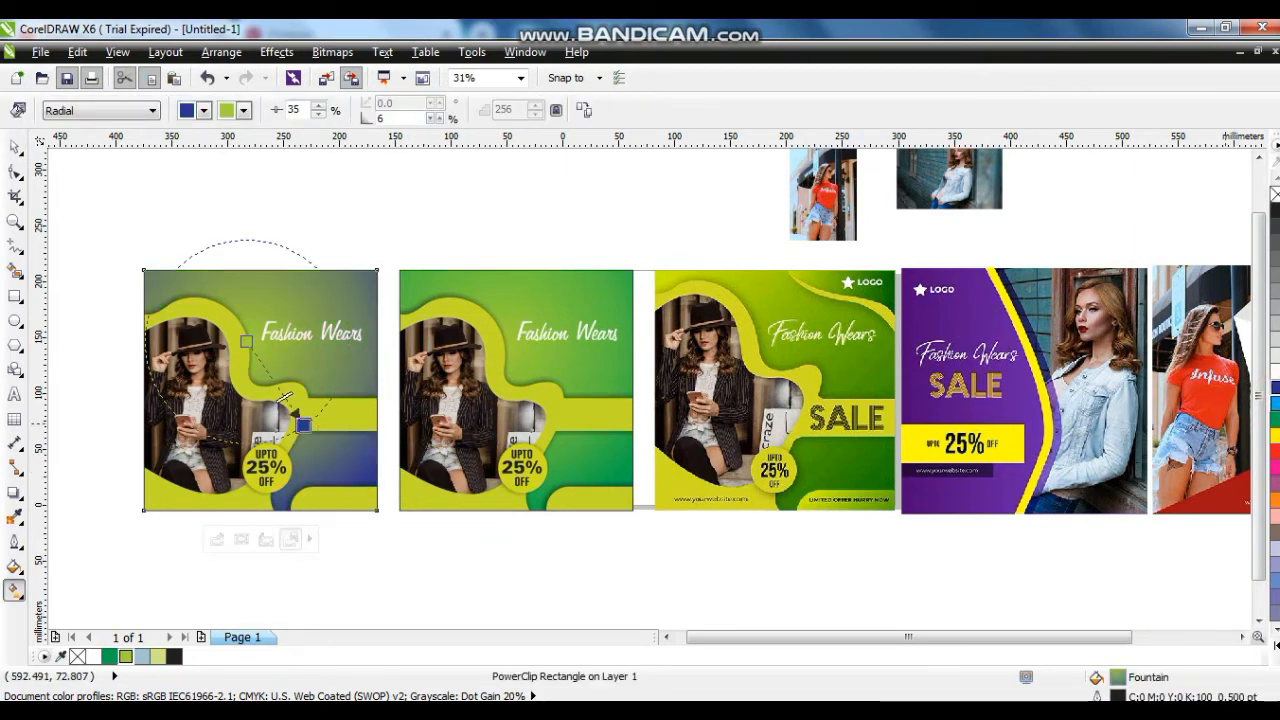
{"action": "left_click_drag", "start_coordinate": [1275, 403], "coordinate": [246, 342]}
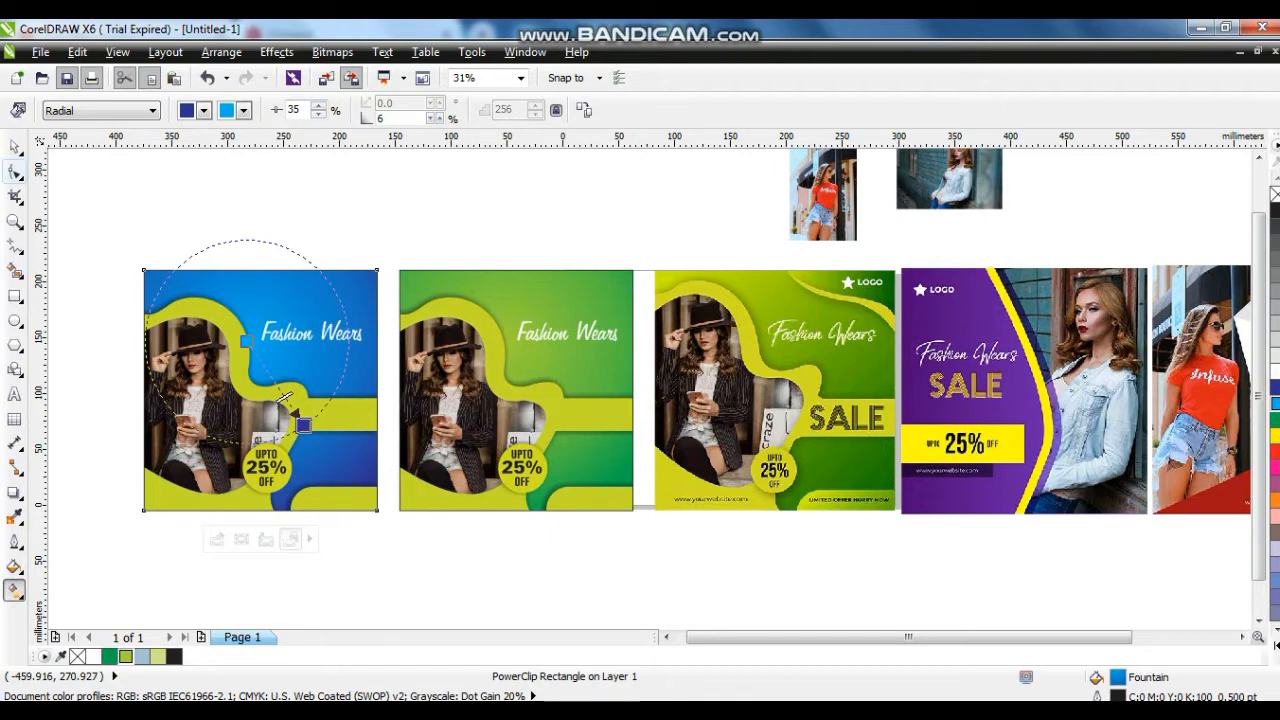
{"action": "left_click", "coordinate": [14, 147]}
{"action": "left_click", "coordinate": [314, 174]}
{"action": "key", "text": "m"}
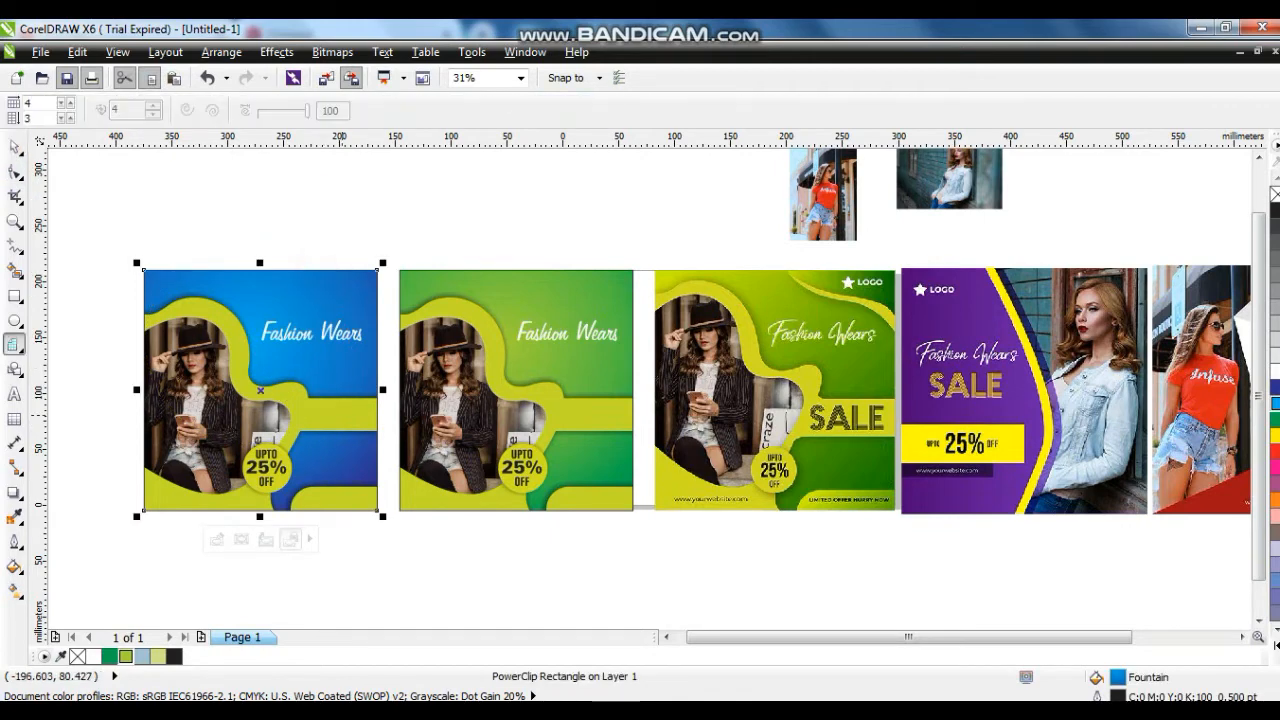
Step: Open the duplicate's PowerClip for editing and fill its wavy shape with light blue, C40 M0 Y0 K0
{"action": "left_click", "coordinate": [14, 147]}
{"action": "left_click", "coordinate": [357, 229]}
{"action": "right_click", "coordinate": [358, 280]}
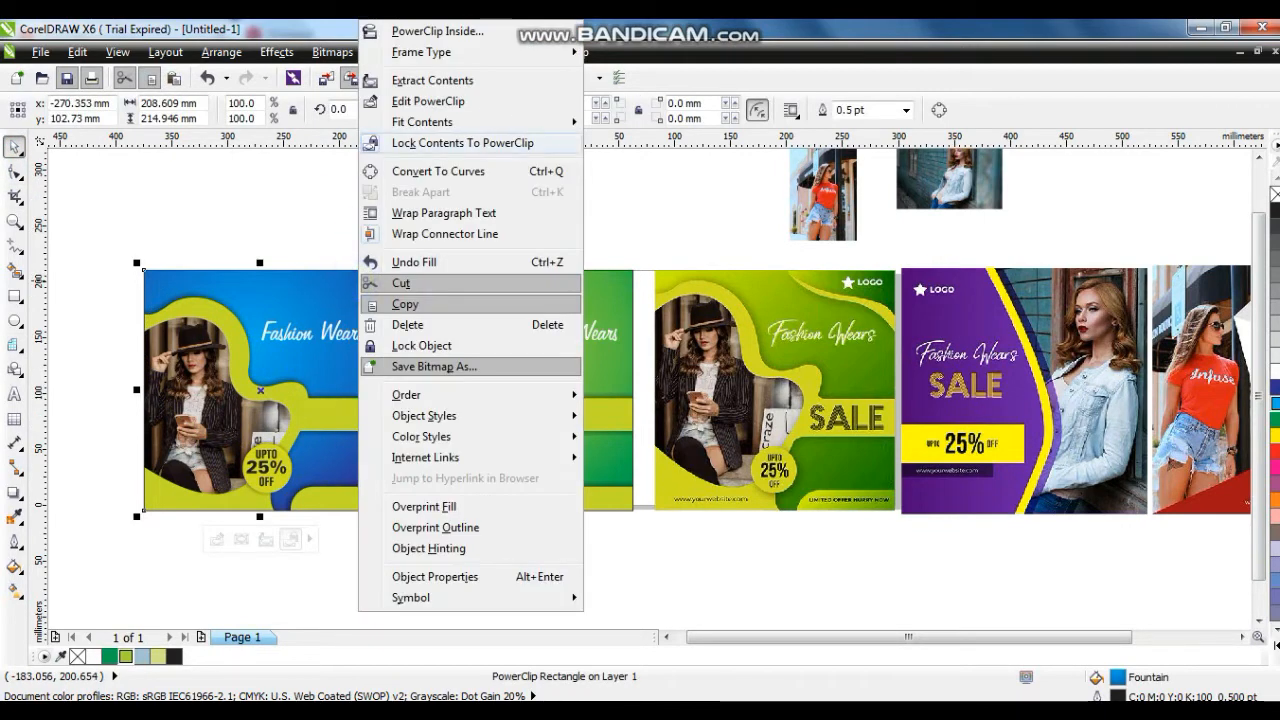
{"action": "left_click", "coordinate": [398, 103]}
{"action": "left_click", "coordinate": [308, 400]}
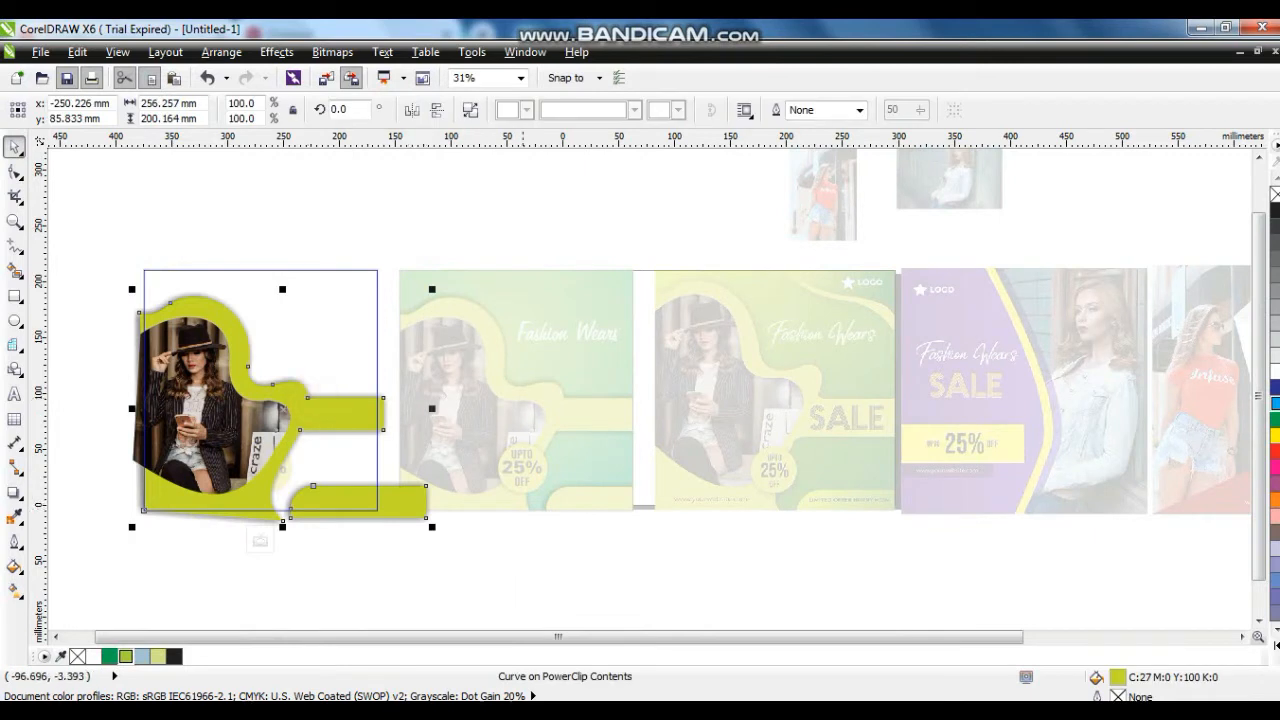
{"action": "left_click", "coordinate": [1275, 646]}
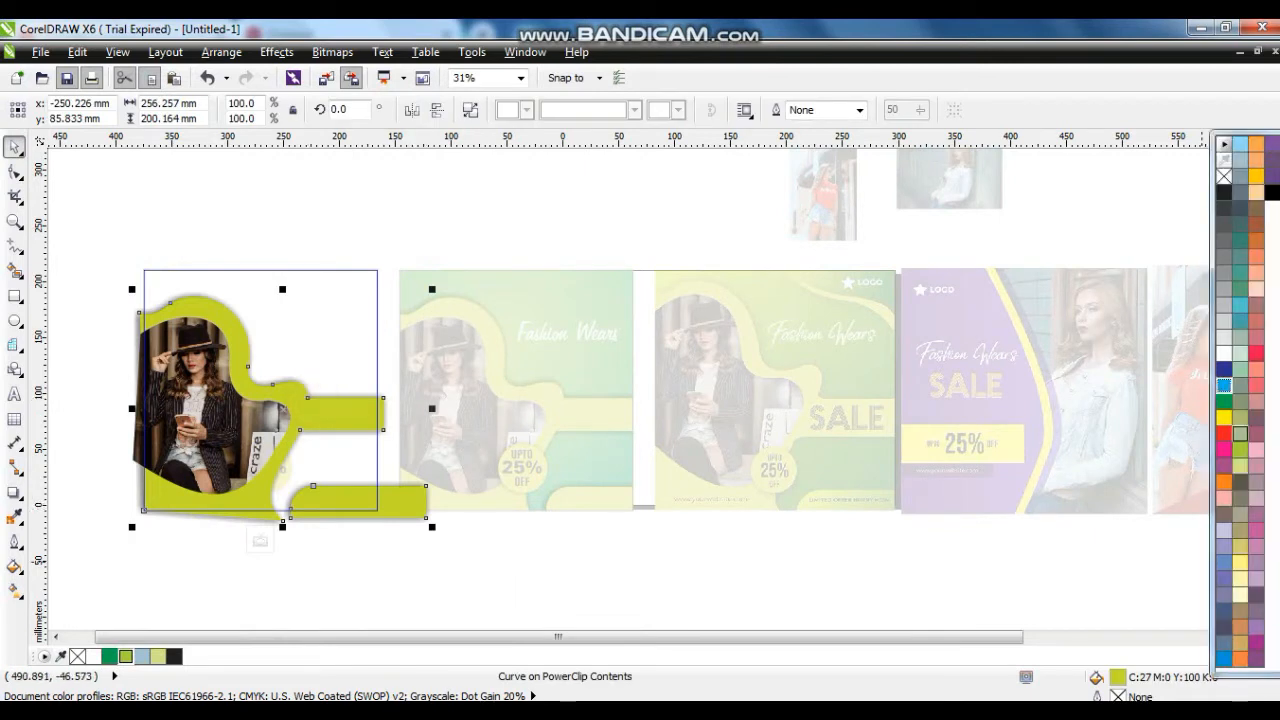
{"action": "left_click", "coordinate": [1224, 385]}
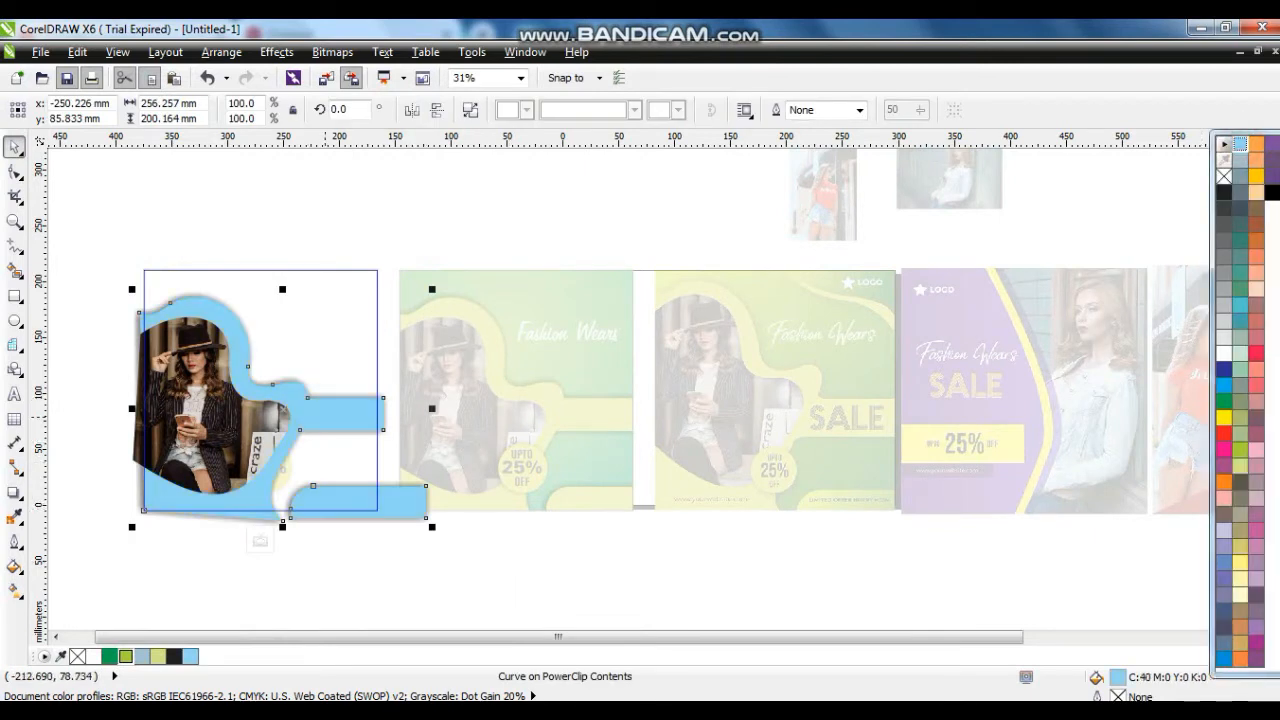
Step: Finish editing the PowerClip and fill the duplicate's badge circle with the same light blue
{"action": "right_click", "coordinate": [322, 400]}
{"action": "left_click", "coordinate": [400, 80]}
{"action": "left_click", "coordinate": [280, 170]}
{"action": "left_click", "coordinate": [272, 458]}
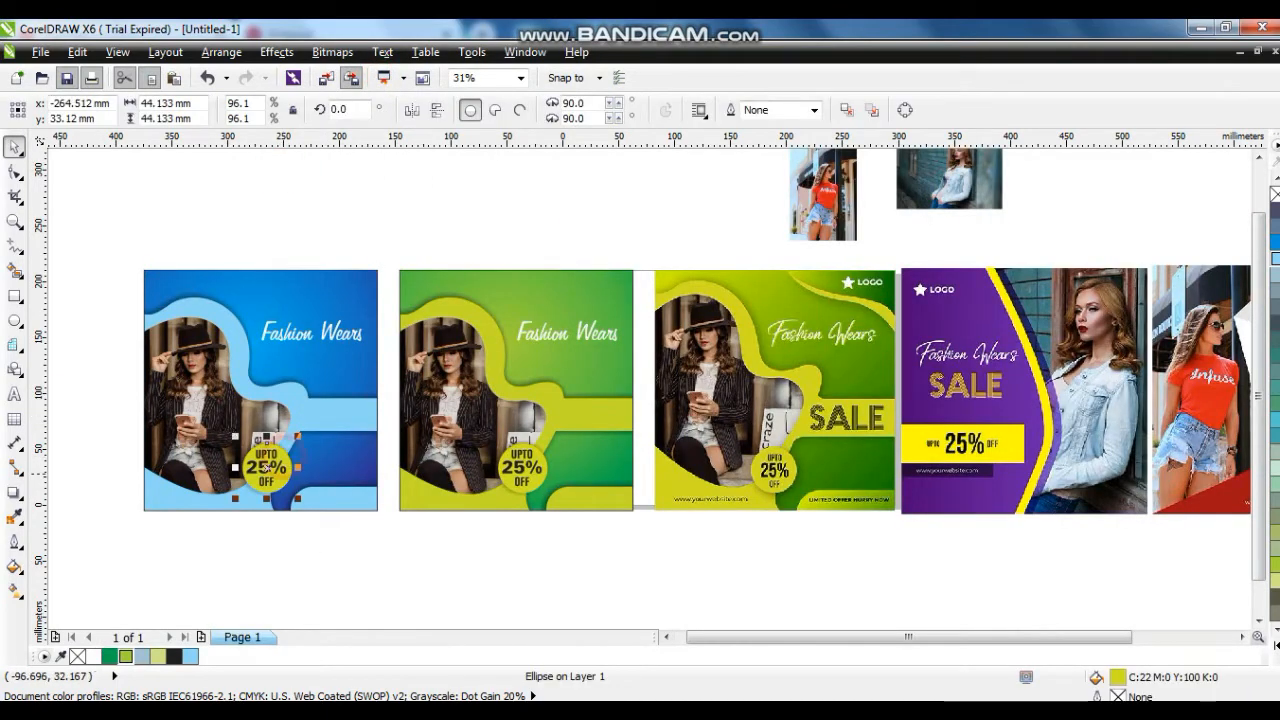
{"action": "left_click", "coordinate": [1274, 258]}
Step: Move the small photo of the woman in the red T-shirt to the empty area beyond the Weekend Offer post
{"action": "left_click_drag", "start_coordinate": [121, 249], "coordinate": [650, 518]}
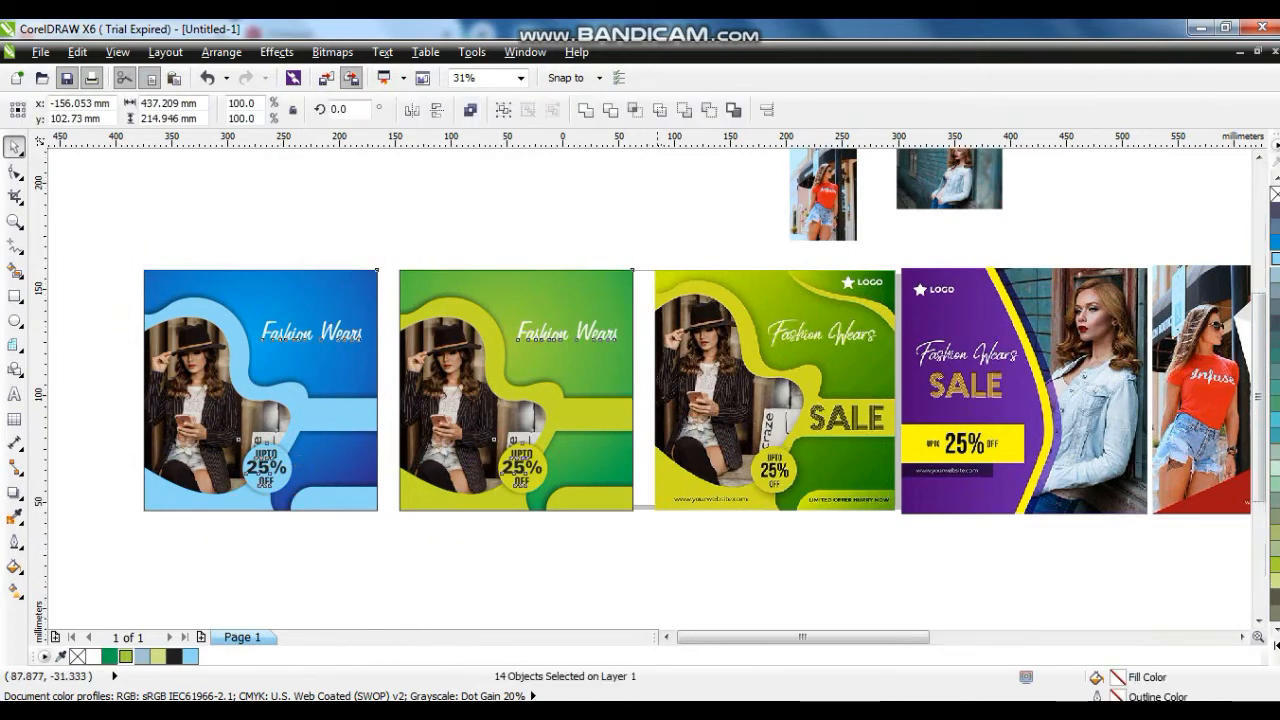
{"action": "key", "text": "shift+F2"}
{"action": "key", "text": "F4"}
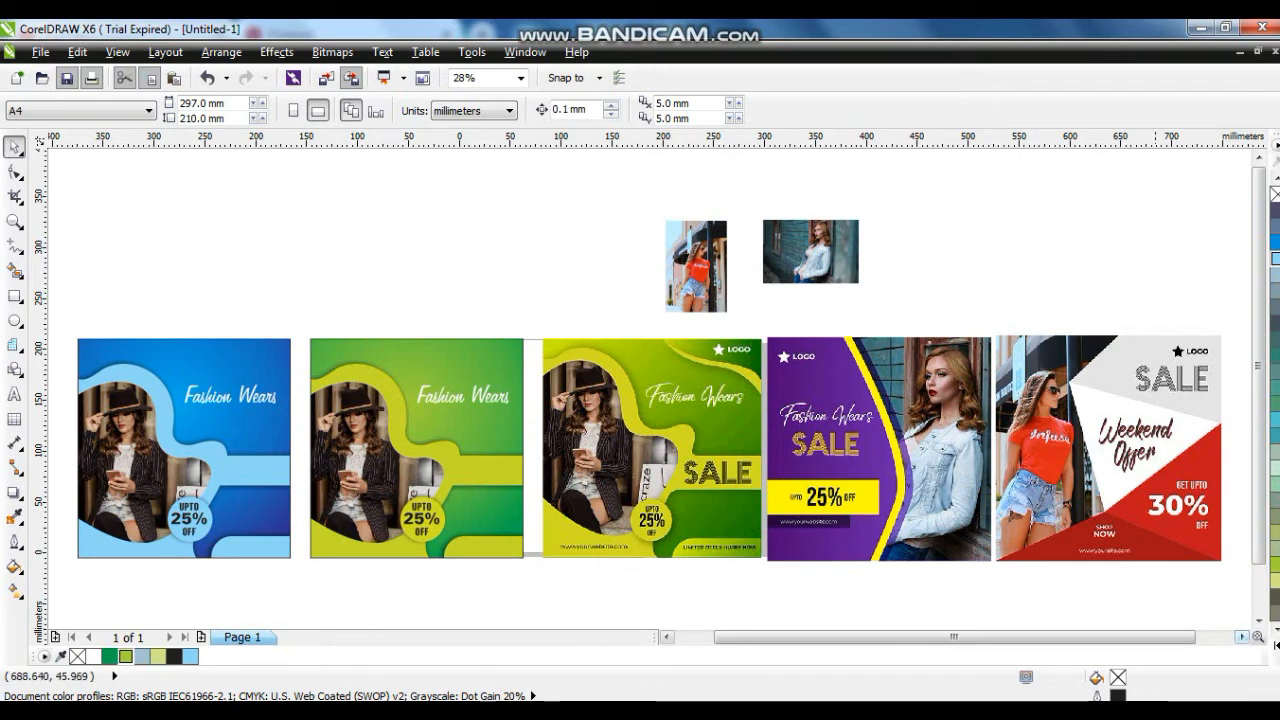
{"action": "left_click", "coordinate": [1159, 506]}
{"action": "left_click_drag", "start_coordinate": [1098, 637], "coordinate": [1135, 638]}
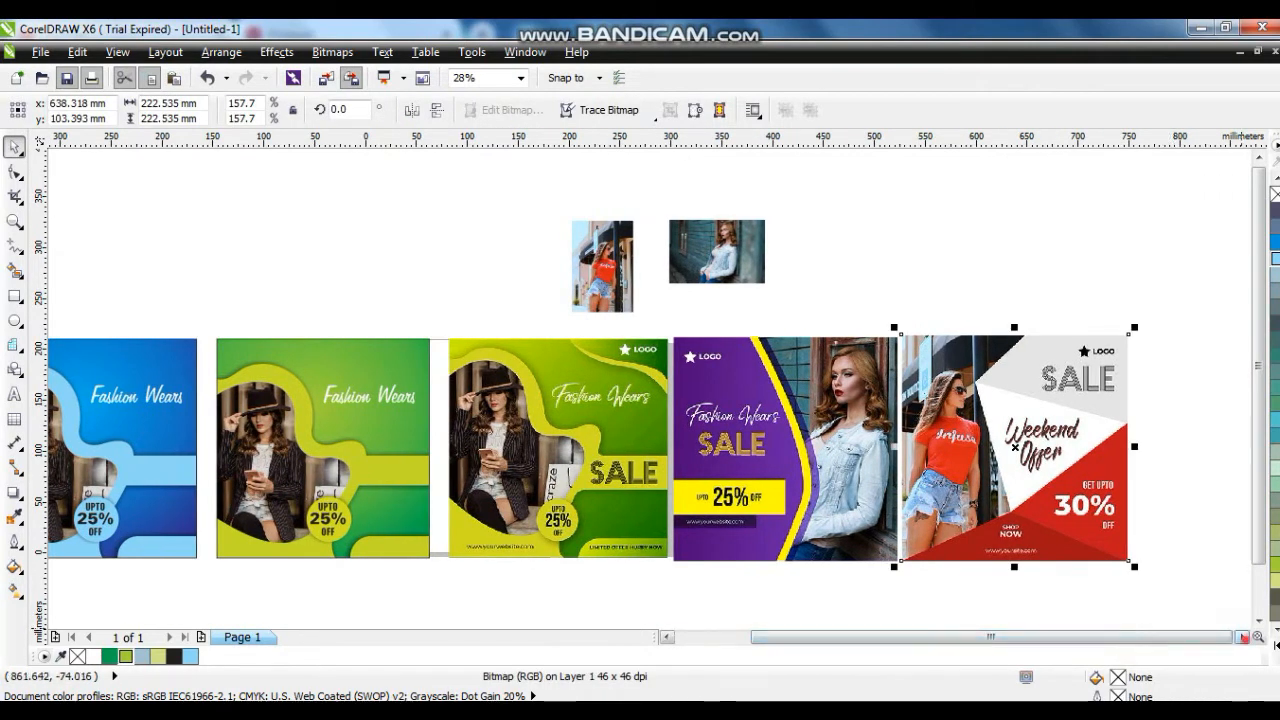
{"action": "left_click", "coordinate": [1244, 637]}
{"action": "left_click", "coordinate": [679, 352]}
{"action": "left_click_drag", "start_coordinate": [96, 245], "coordinate": [756, 258]}
{"action": "left_click", "coordinate": [666, 637]}
{"action": "left_click", "coordinate": [945, 297]}
Step: Draw a rectangle about 249 x 219 mm directly beside the Weekend Offer post
{"action": "key", "text": "z"}
{"action": "left_click_drag", "start_coordinate": [360, 206], "coordinate": [997, 589]}
{"action": "left_click_drag", "start_coordinate": [285, 311], "coordinate": [1206, 614]}
{"action": "left_click", "coordinate": [15, 296]}
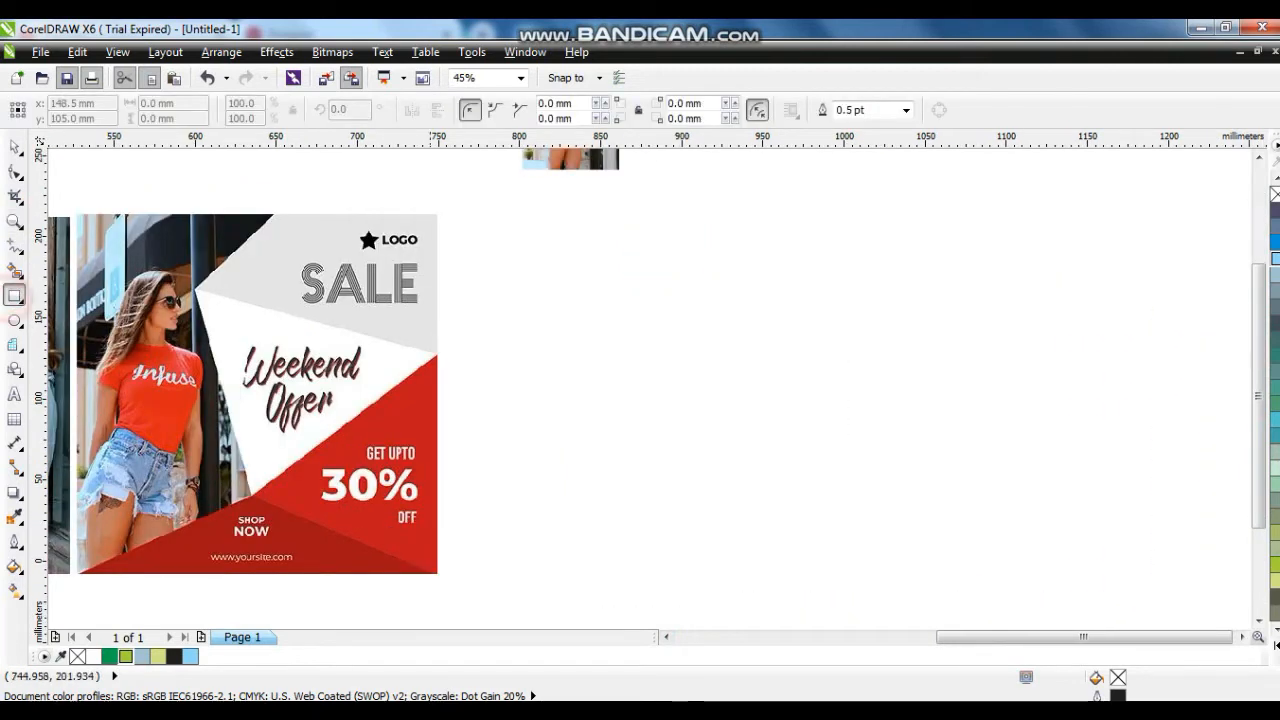
{"action": "mouse_move", "coordinate": [450, 215]}
{"action": "left_mouse_down"}
{"action": "mouse_move", "coordinate": [877, 486]}
{"action": "mouse_move", "coordinate": [891, 577]}
{"action": "mouse_move", "coordinate": [869, 560]}
{"action": "mouse_move", "coordinate": [853, 571]}
{"action": "left_mouse_up"}
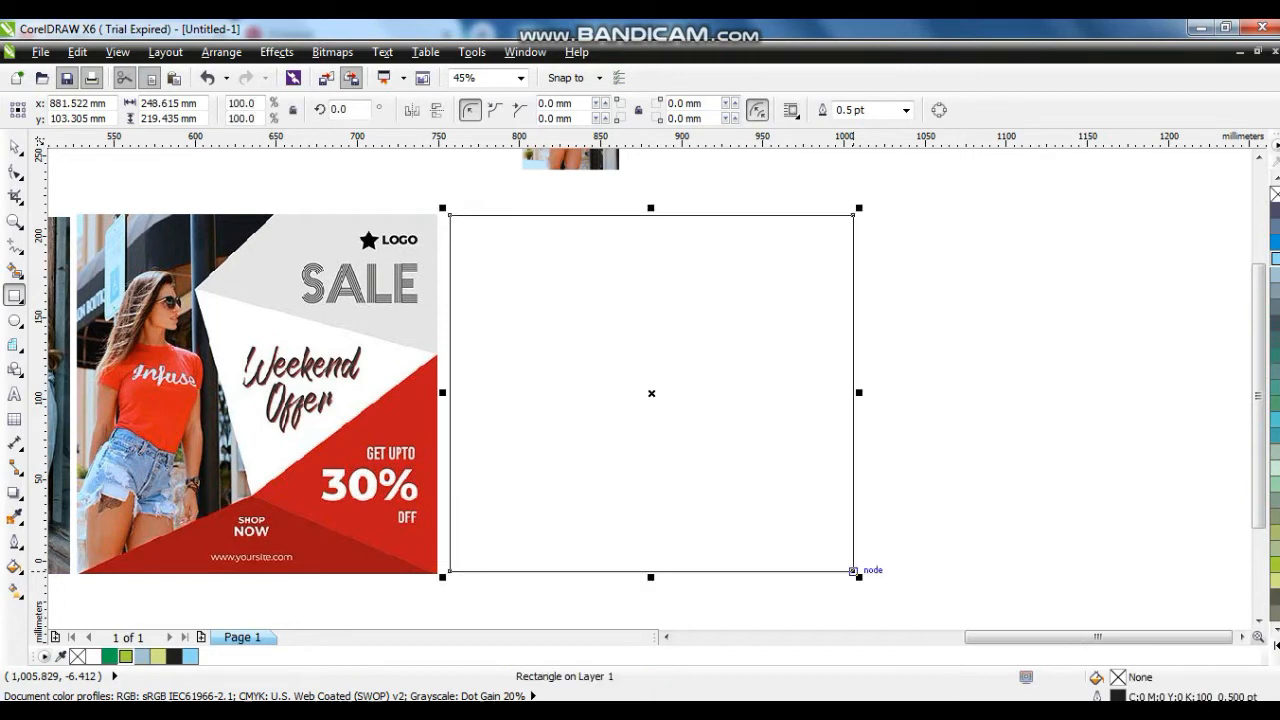
Step: Draw a closed five-sided straight-line shape over the rectangle's right half, extending beyond its upper, right and lower edges
{"action": "key", "text": "F5"}
{"action": "left_click", "coordinate": [732, 188]}
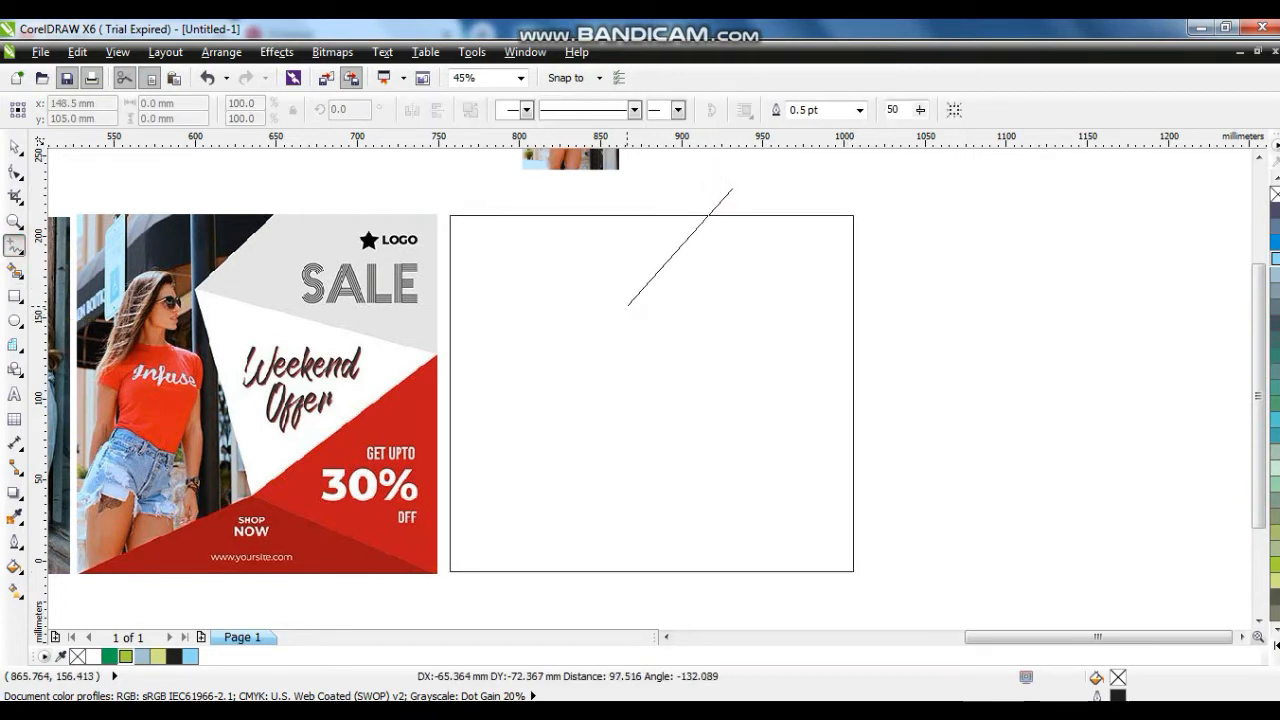
{"action": "left_click", "coordinate": [628, 305]}
{"action": "left_click", "coordinate": [627, 306]}
{"action": "left_click", "coordinate": [734, 580]}
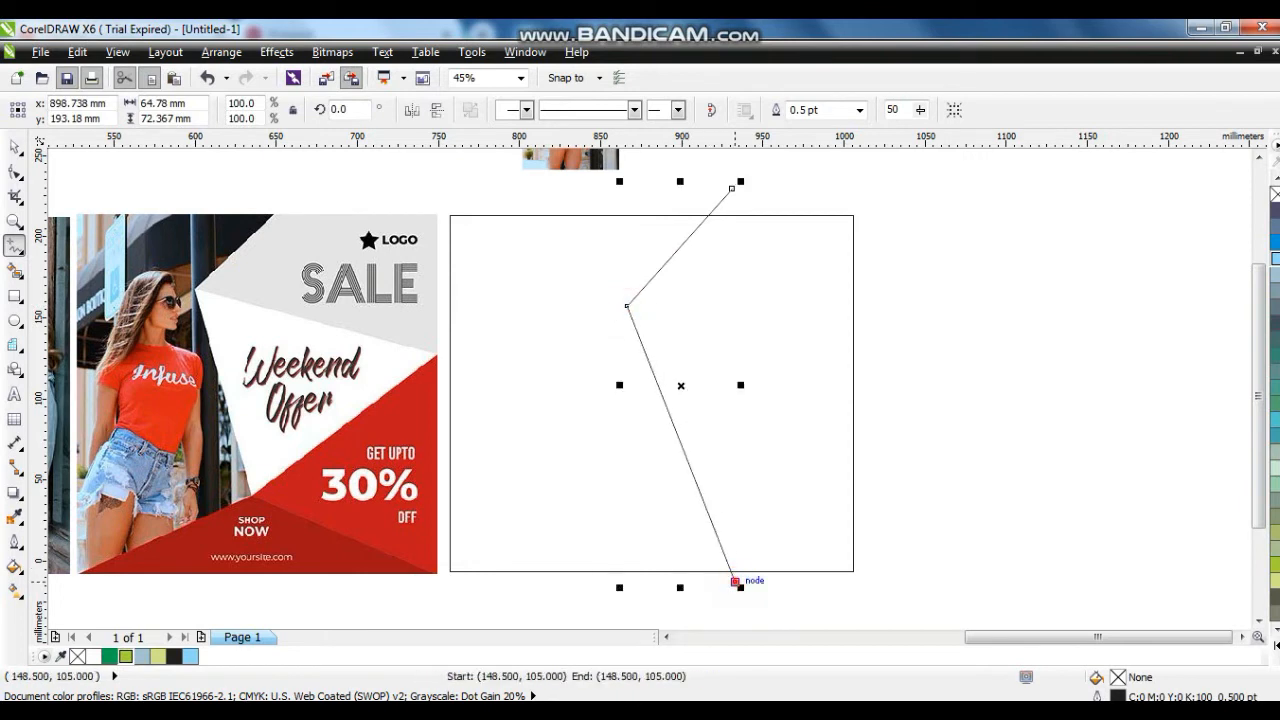
{"action": "left_click", "coordinate": [914, 577]}
{"action": "left_click", "coordinate": [869, 185]}
{"action": "left_click", "coordinate": [732, 189]}
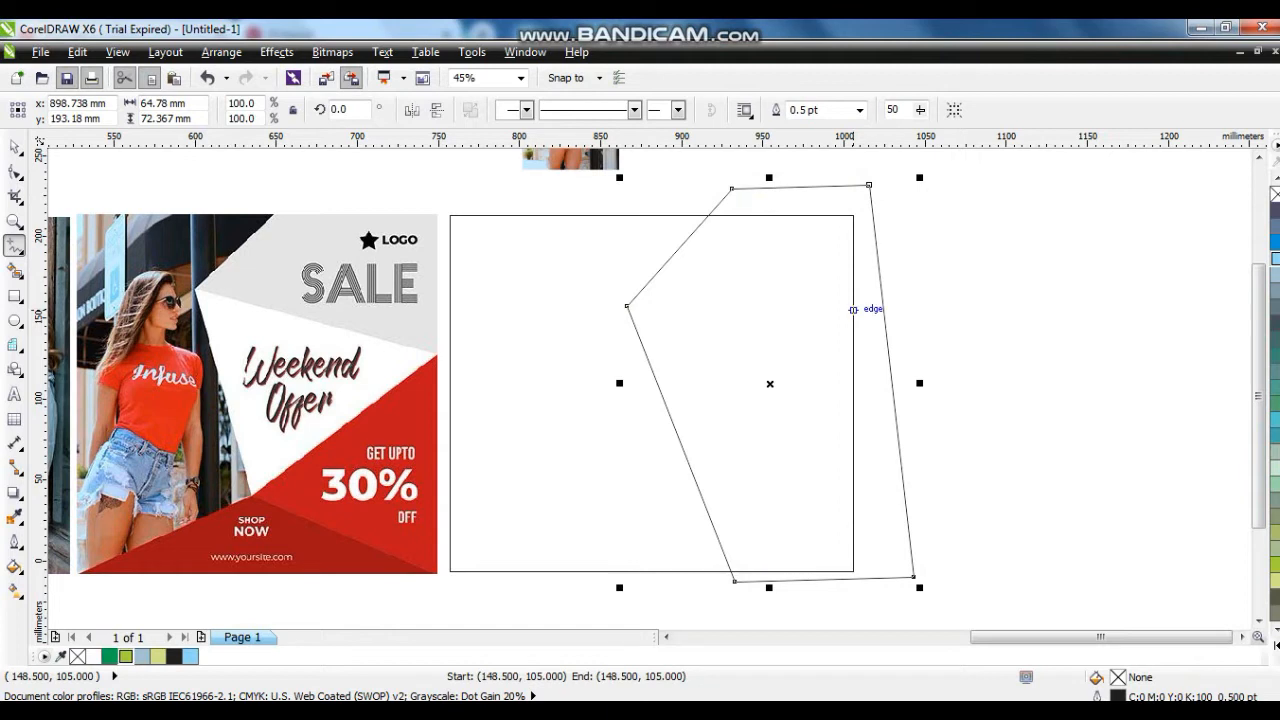
Step: Draw a closed straight-line shape from the rectangle's right edge through the first shape's slanted side, past the lower-left corner and below the rectangle
{"action": "left_click", "coordinate": [853, 315]}
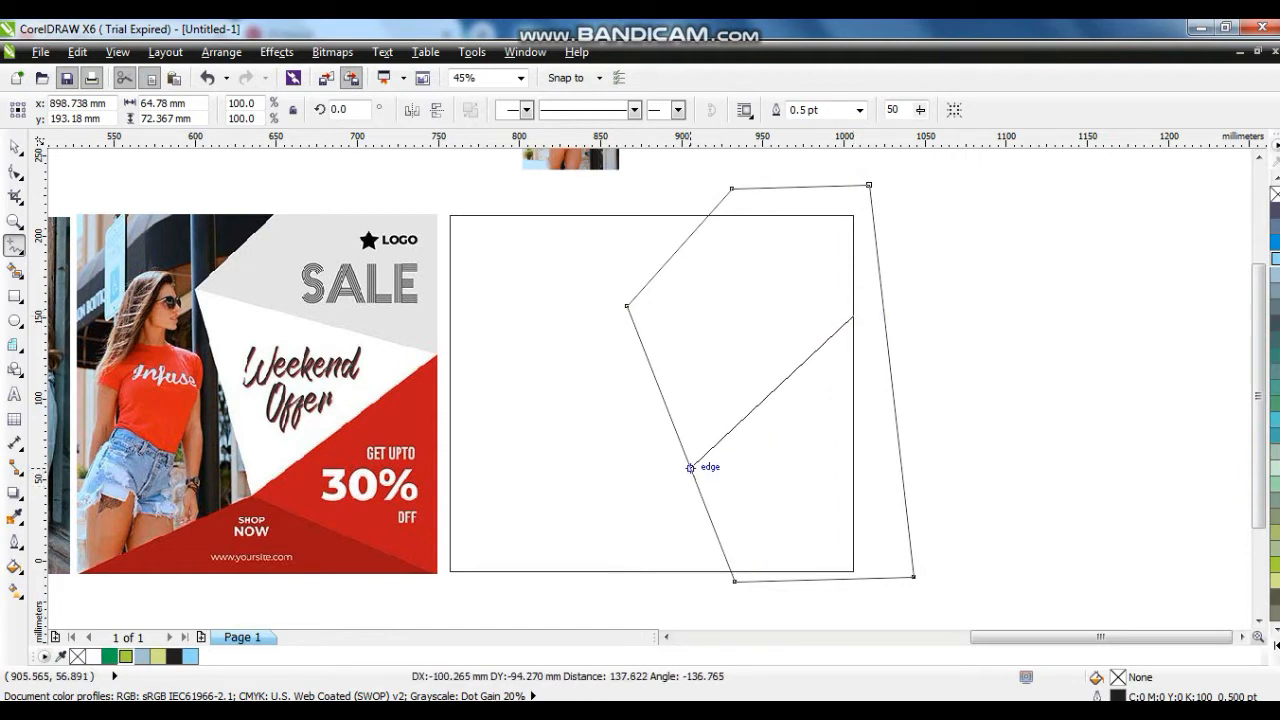
{"action": "left_click", "coordinate": [689, 468]}
{"action": "left_click", "coordinate": [437, 573]}
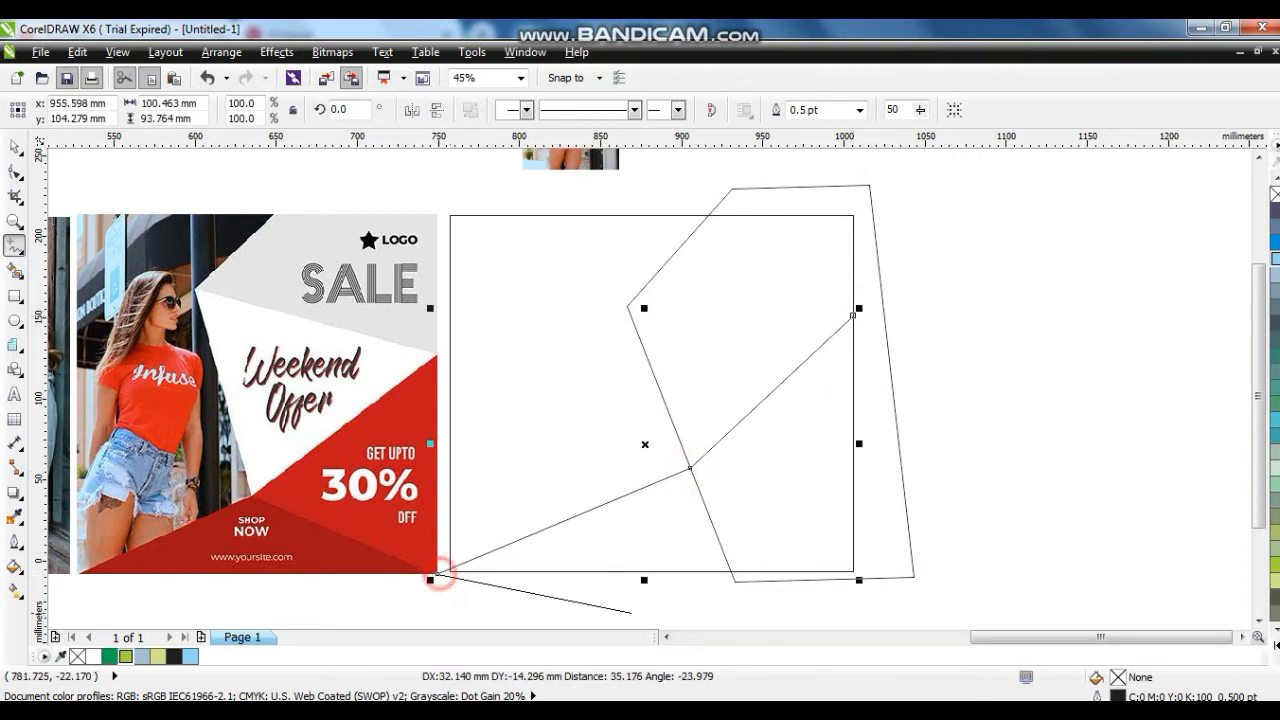
{"action": "left_click", "coordinate": [669, 614]}
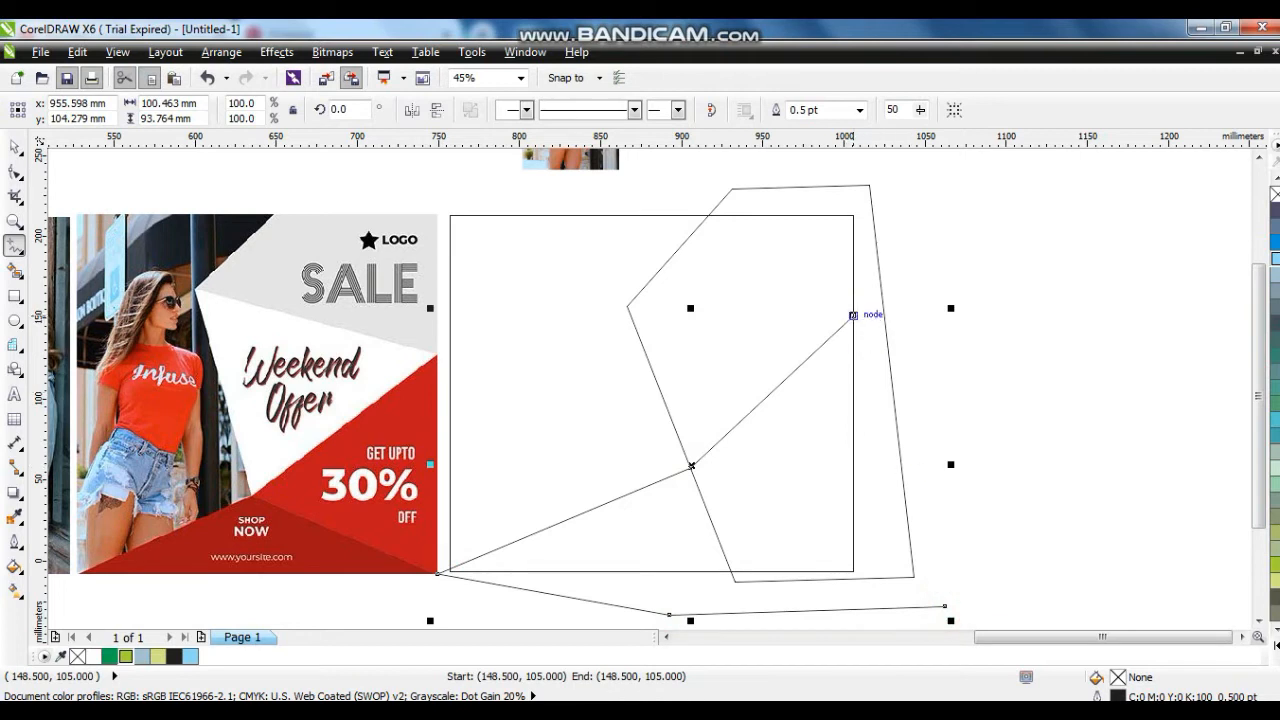
{"action": "left_click", "coordinate": [853, 315]}
{"action": "left_click", "coordinate": [944, 606]}
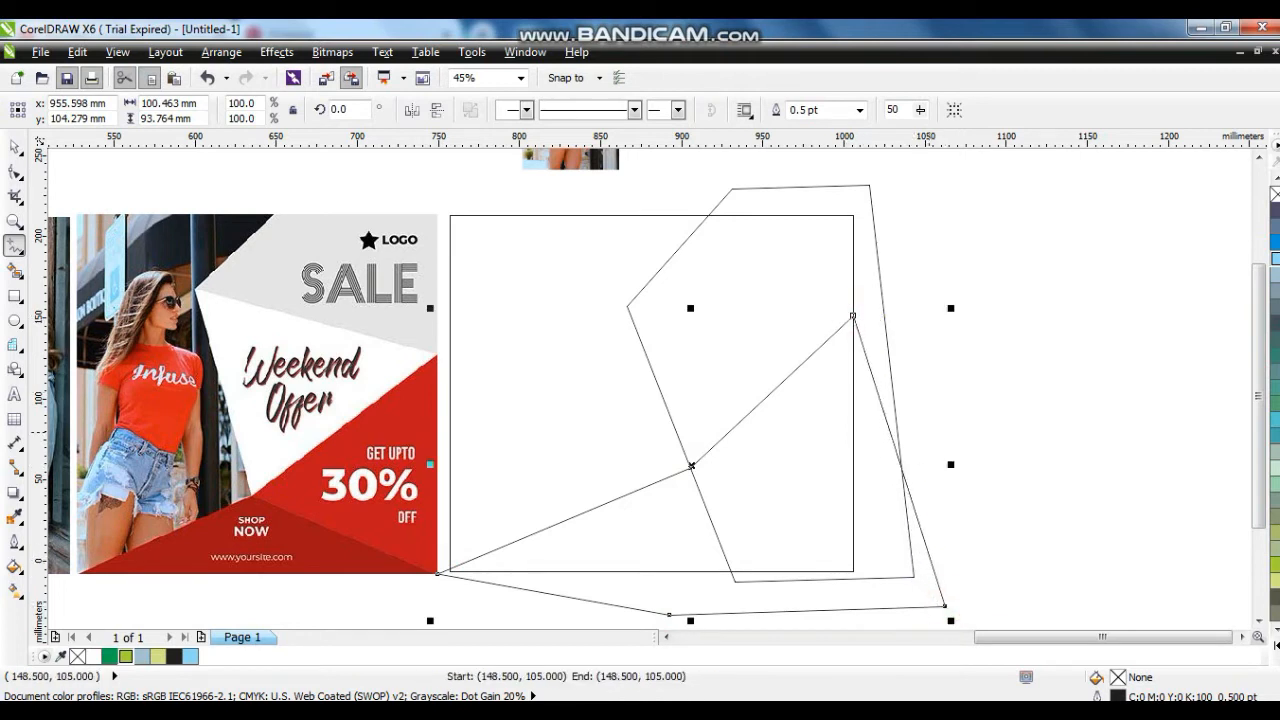
Step: Draw a closed five-sided shape for the white section, starting at the first shape's leftmost corner and extending past the rectangle's right and lower edges
{"action": "left_click", "coordinate": [627, 306]}
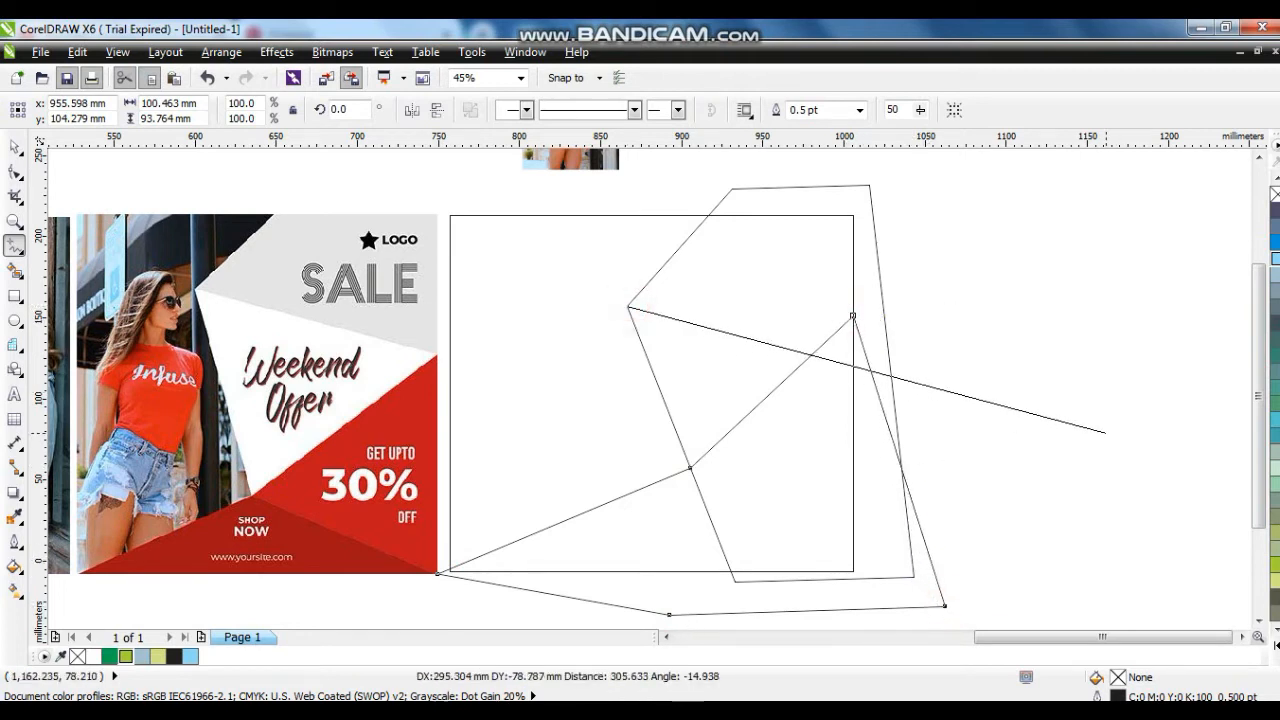
{"action": "left_click", "coordinate": [1105, 432]}
{"action": "left_click", "coordinate": [886, 598]}
{"action": "left_click", "coordinate": [690, 585]}
{"action": "left_click", "coordinate": [600, 338]}
{"action": "left_click", "coordinate": [629, 302]}
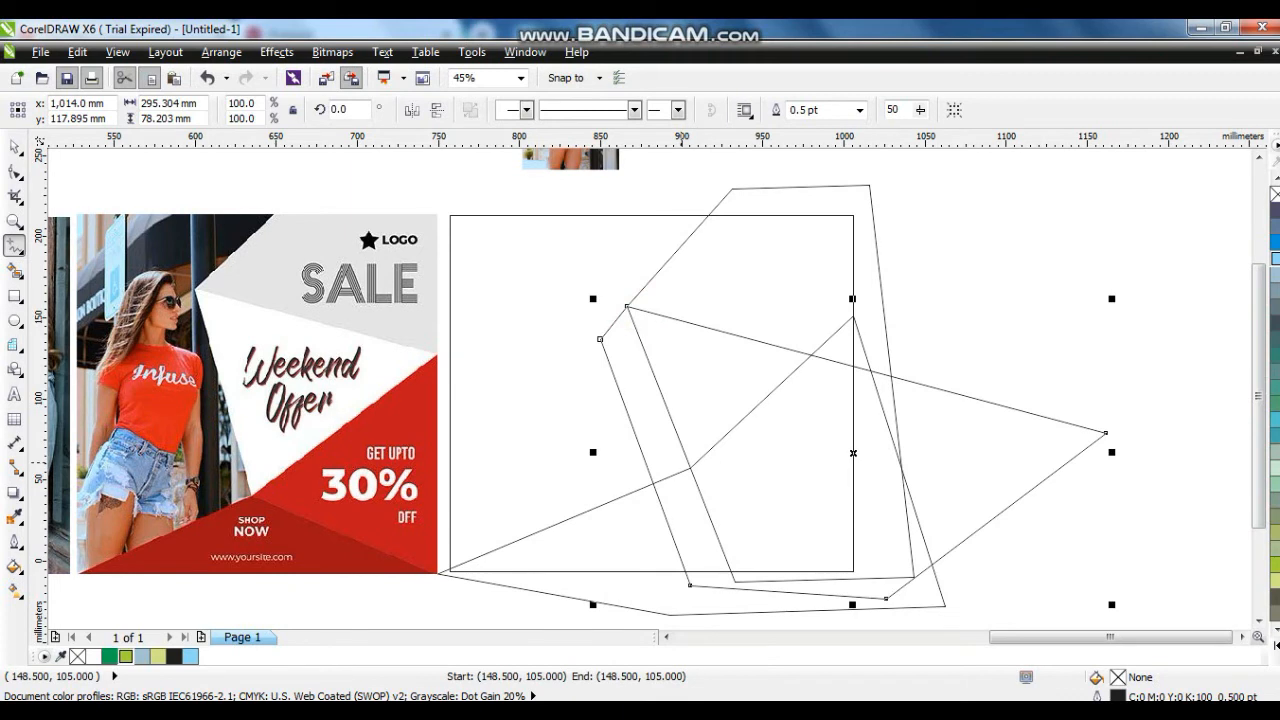
Step: Draw a closed four-sided shape across the rectangle's lower part, starting at the corner where the lower shape meets the first shape's slanted side
{"action": "left_click", "coordinate": [689, 466]}
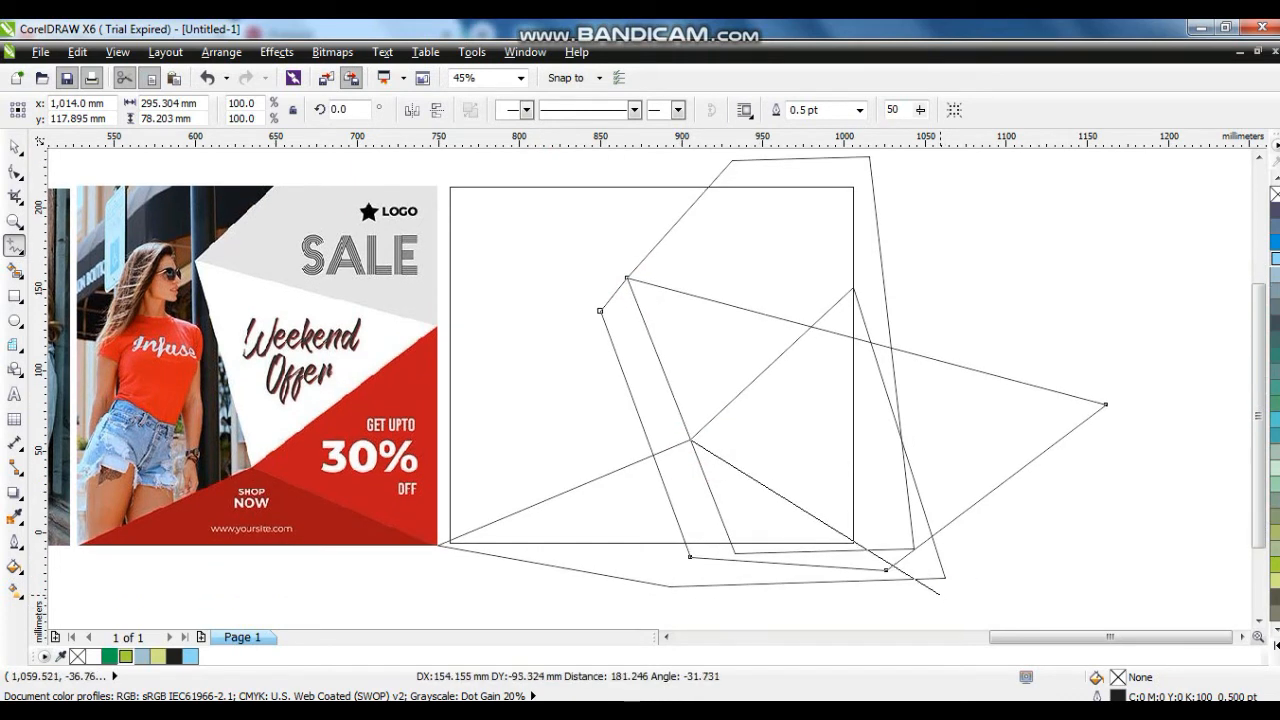
{"action": "left_click", "coordinate": [940, 595]}
{"action": "left_click", "coordinate": [400, 560]}
{"action": "left_click", "coordinate": [450, 433]}
{"action": "left_click", "coordinate": [690, 437]}
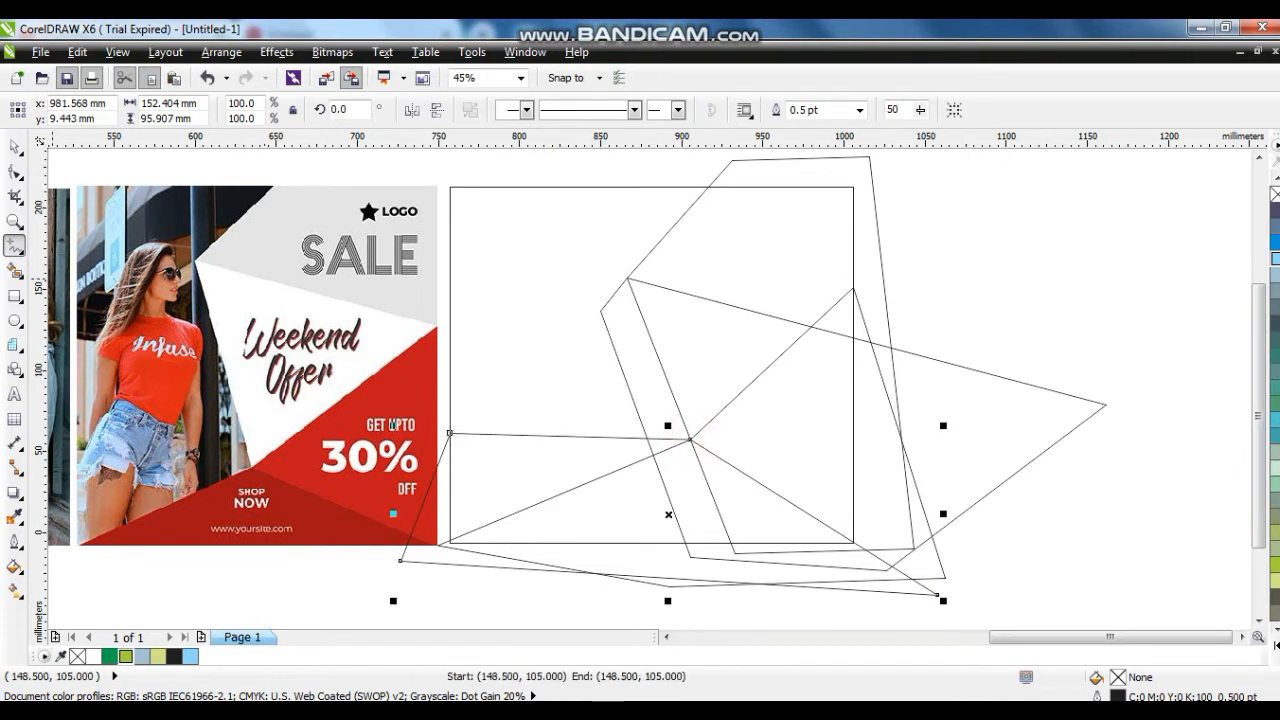
Step: Fill the four-sided lower shape with red, darken it with black to C35 M100 Y100 K35, and remove its outline
{"action": "left_click", "coordinate": [15, 147]}
{"action": "left_click", "coordinate": [1273, 647]}
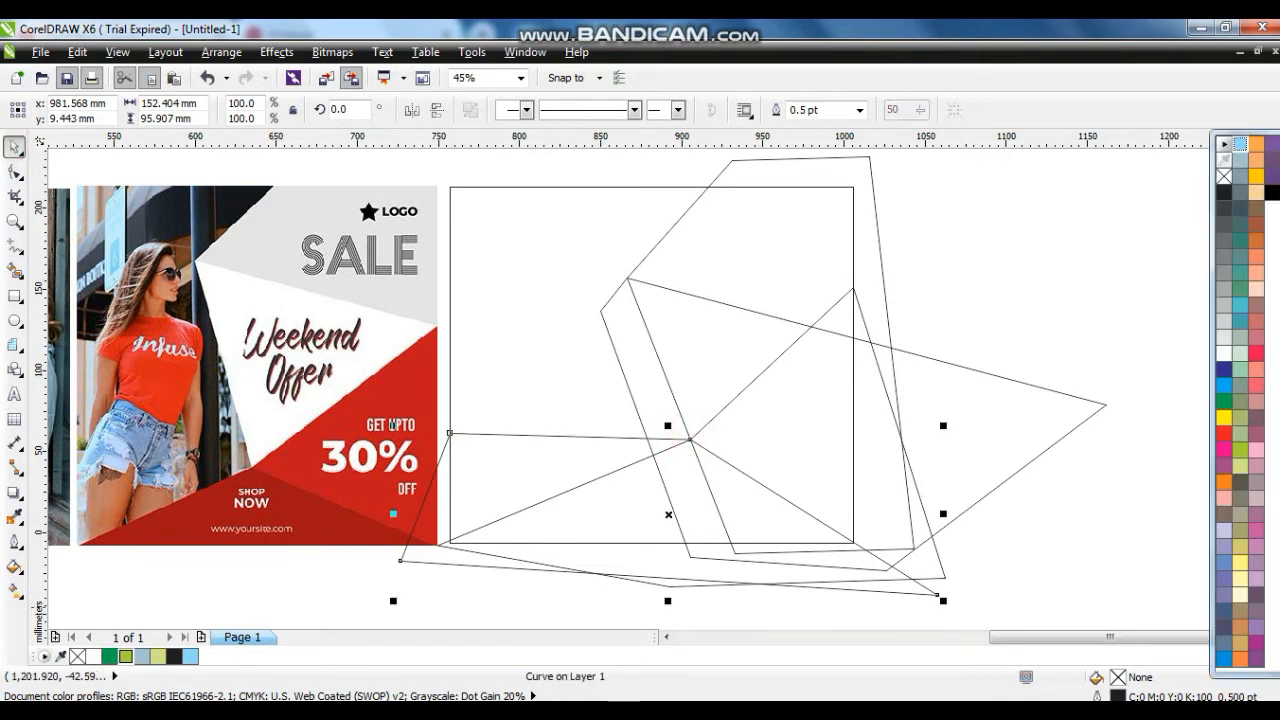
{"action": "left_click", "coordinate": [1222, 432]}
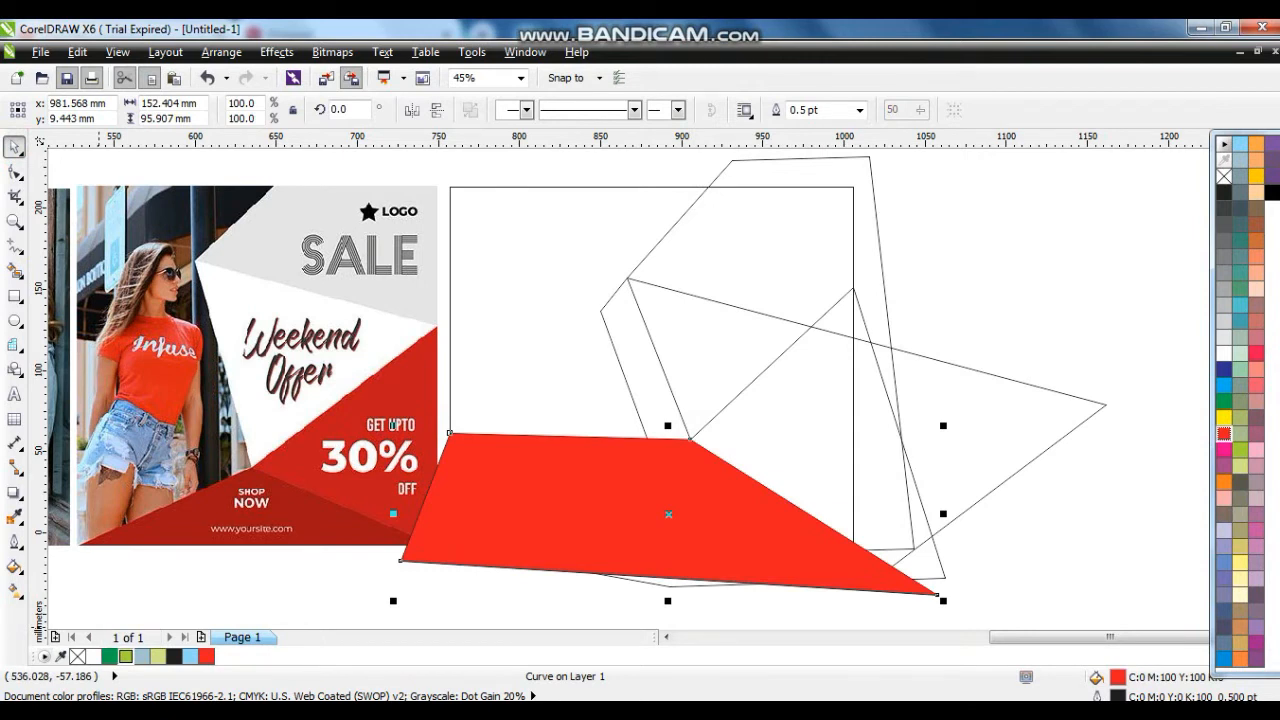
{"action": "left_click", "coordinate": [1271, 193]}
{"action": "left_click", "coordinate": [1272, 193], "text": "ctrl"}
{"action": "left_click", "coordinate": [1272, 193], "text": "ctrl"}
{"action": "left_click", "coordinate": [1272, 193], "text": "ctrl"}
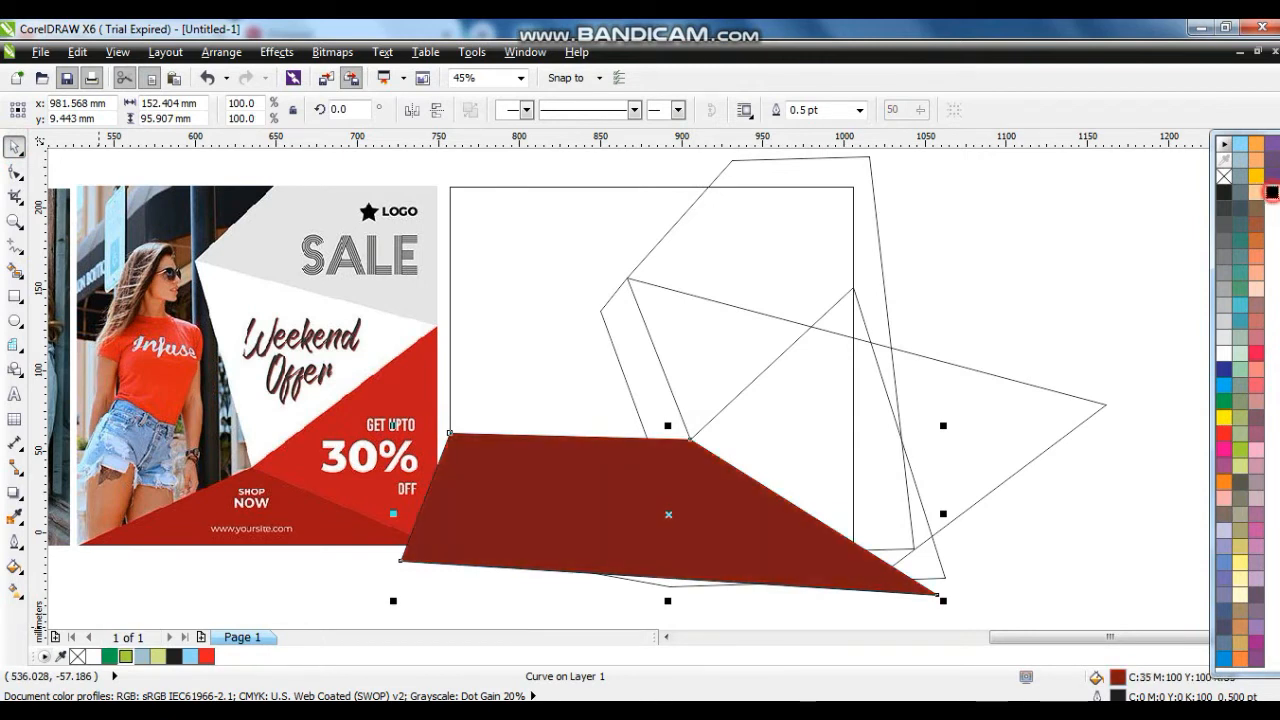
Step: PowerClip the dark red shape inside the larger lower shape and fill that container with red, C0 M100 Y100 K0
{"action": "right_click", "coordinate": [714, 510]}
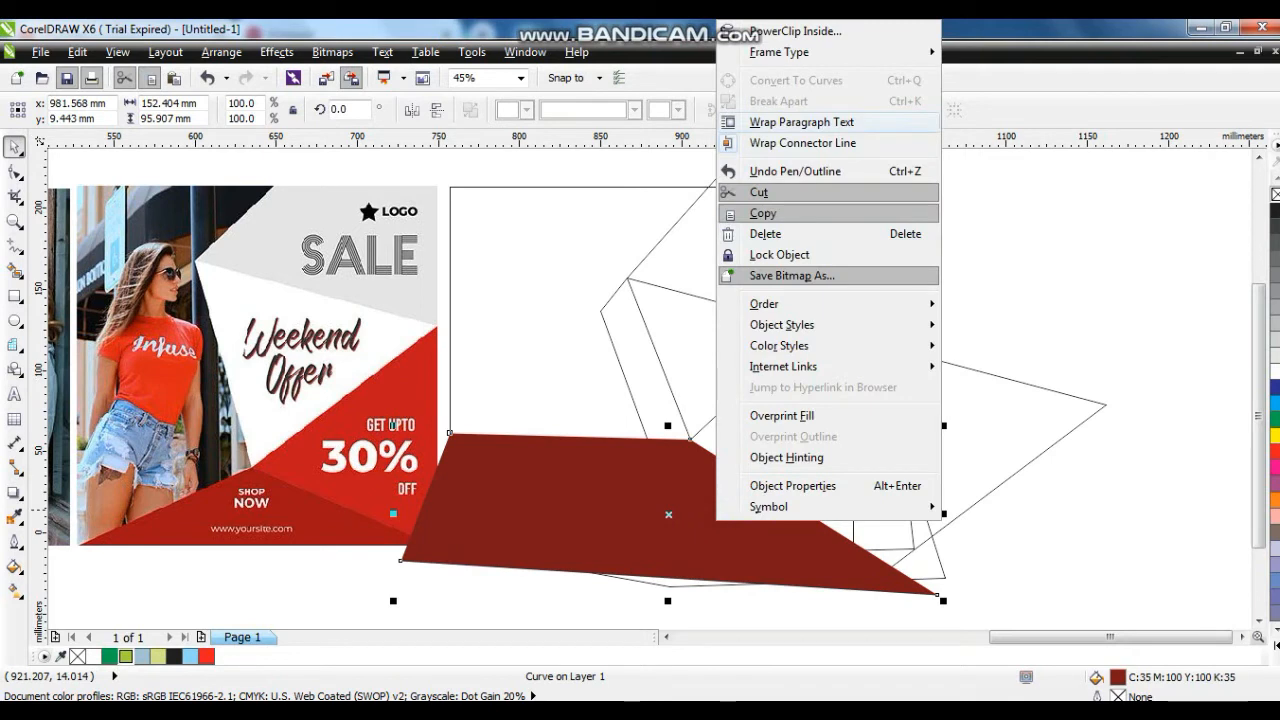
{"action": "left_click", "coordinate": [793, 32]}
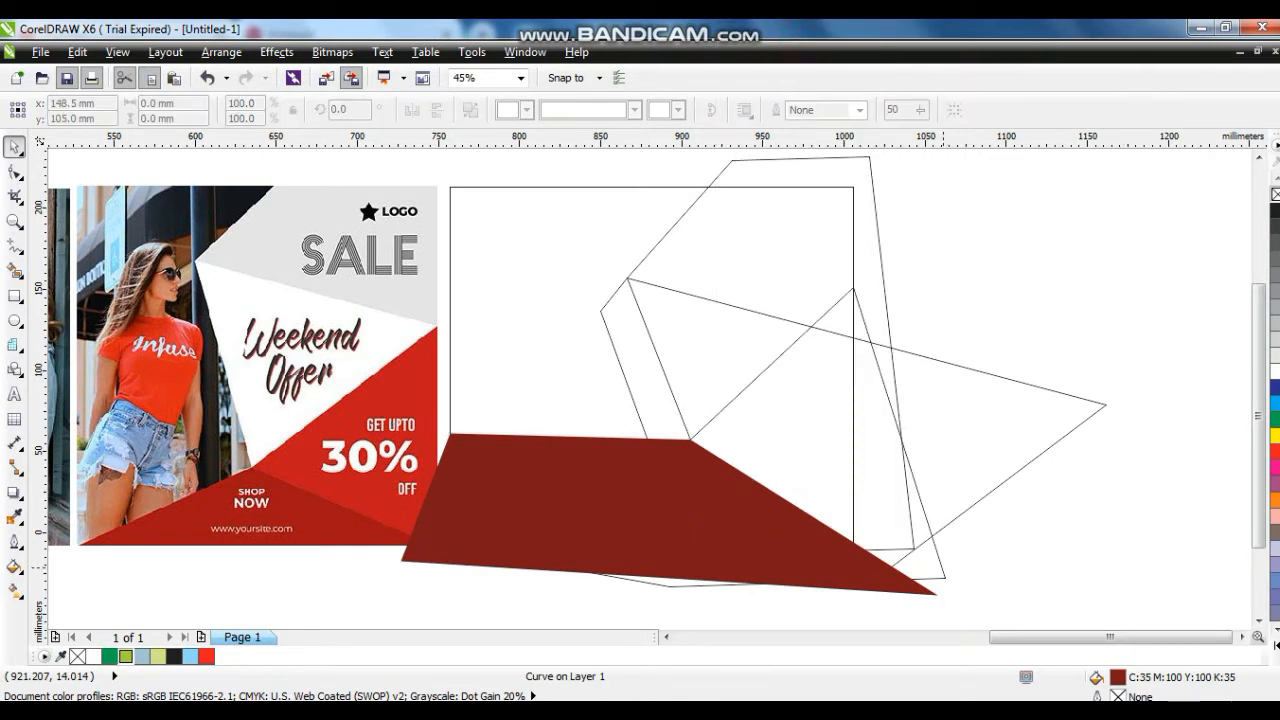
{"action": "left_click", "coordinate": [941, 556]}
{"action": "left_click", "coordinate": [1275, 452]}
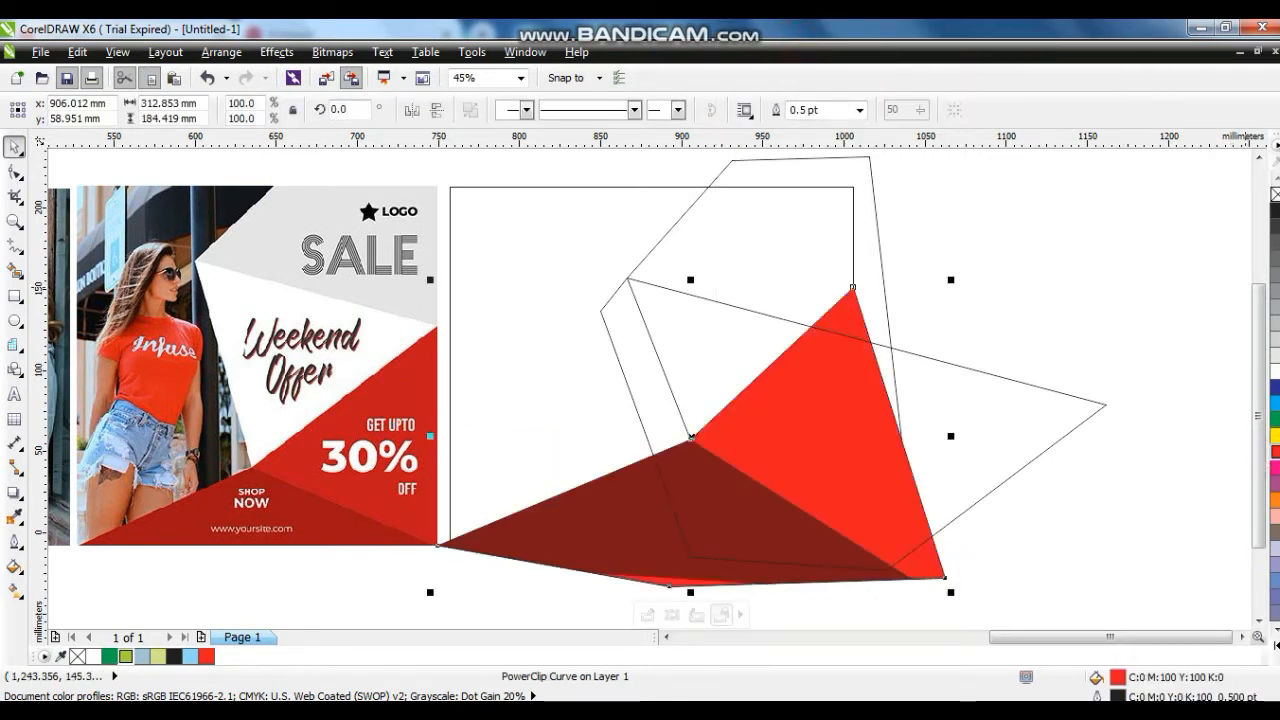
{"action": "left_click", "coordinate": [1140, 229]}
Step: Fill the five-sided middle shape with white and remove its outline
{"action": "left_click", "coordinate": [1010, 382]}
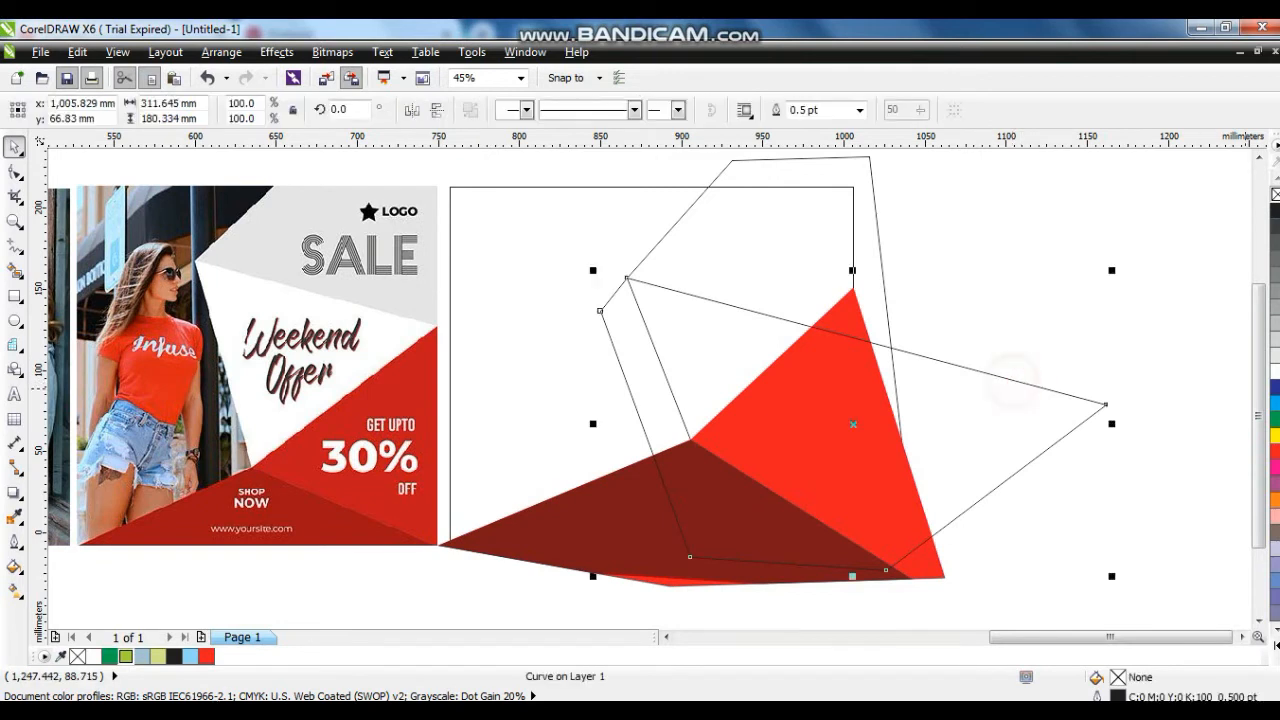
{"action": "left_click", "coordinate": [1275, 371]}
{"action": "right_click", "coordinate": [1275, 195]}
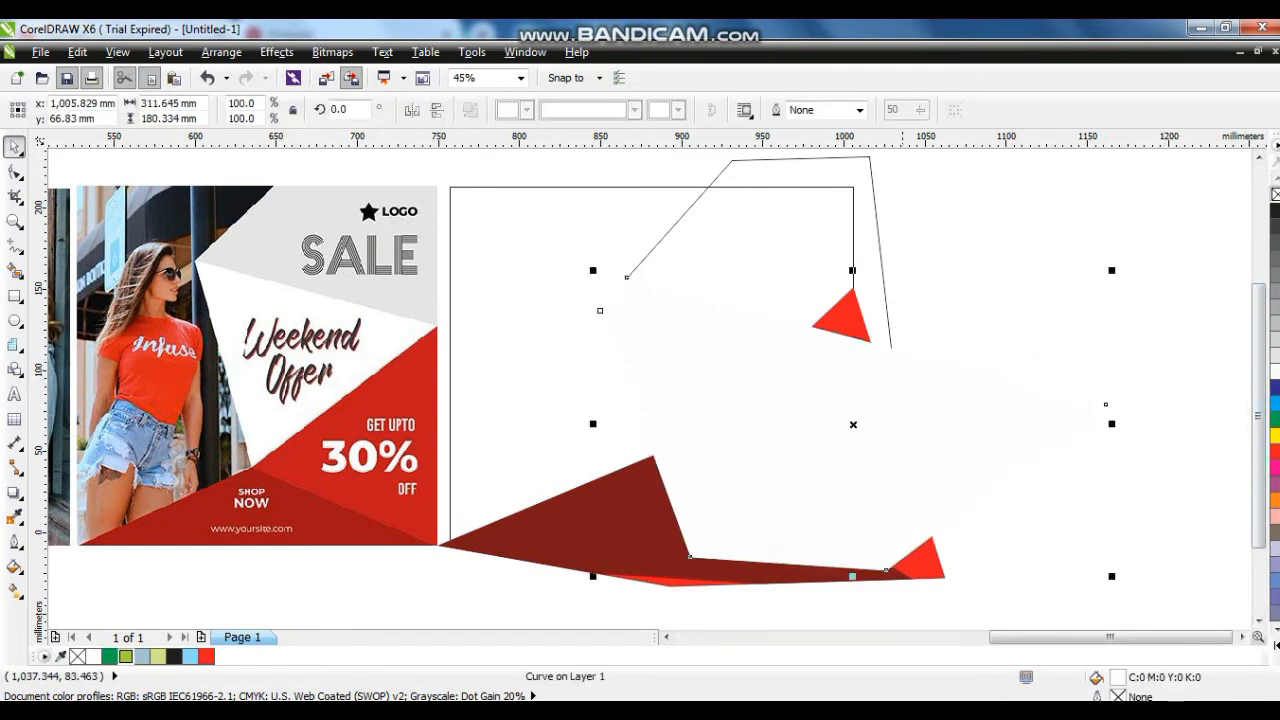
Step: PowerClip the white five-sided shape inside the tall outlined shape that extends above the rectangle
{"action": "right_click", "coordinate": [896, 403]}
{"action": "left_click", "coordinate": [978, 35]}
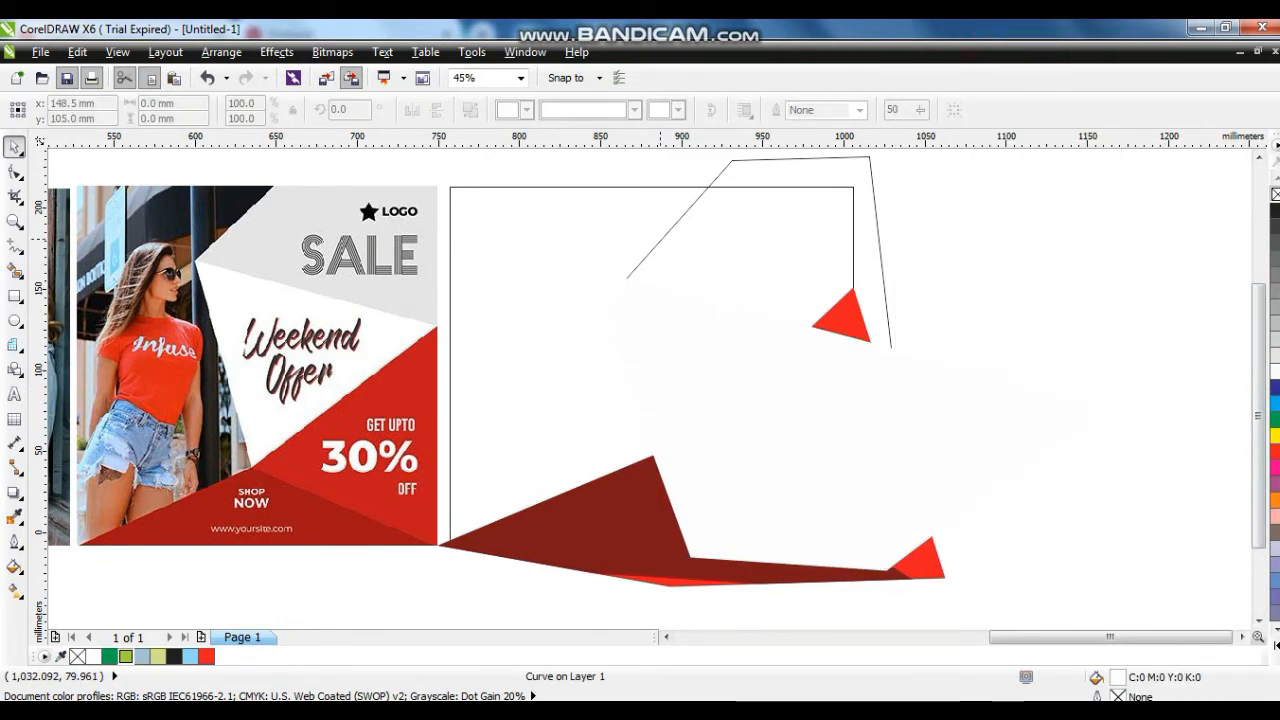
{"action": "left_click", "coordinate": [663, 237]}
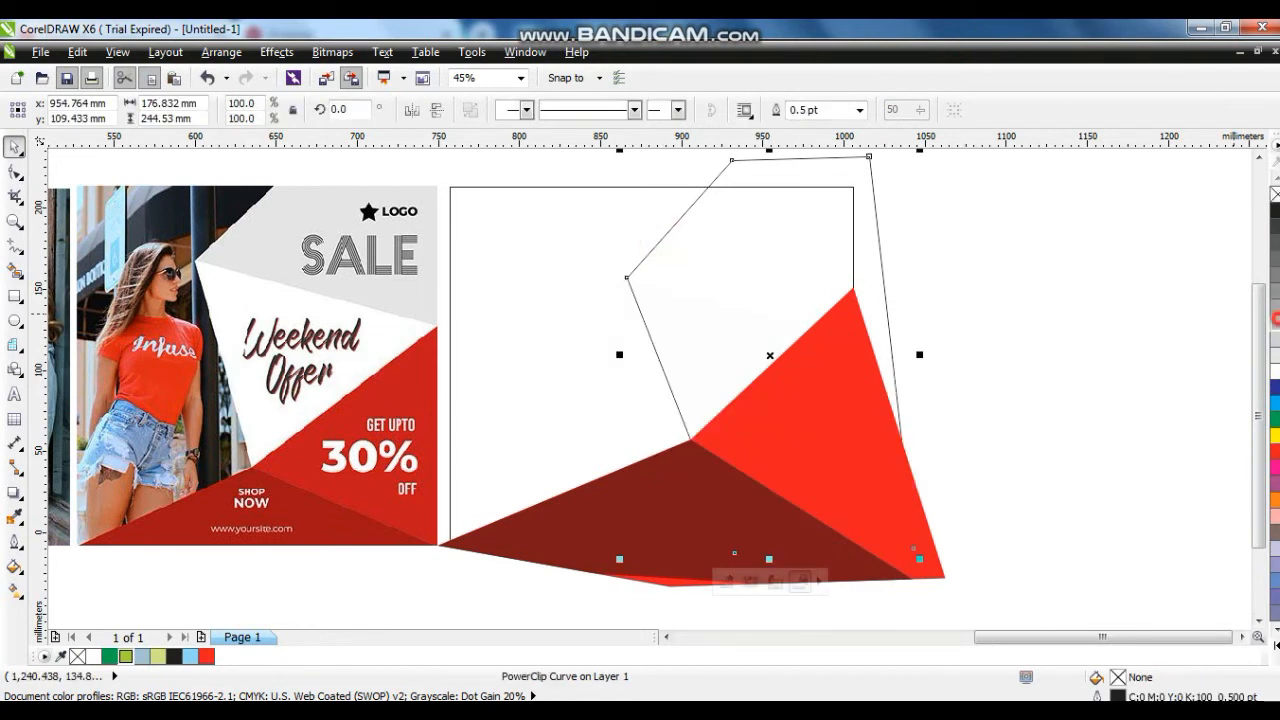
Step: Fill the tall upper container shape with light grey, C0 M0 Y0 K20, and remove its outline
{"action": "left_click", "coordinate": [1275, 318]}
{"action": "right_click", "coordinate": [1275, 193]}
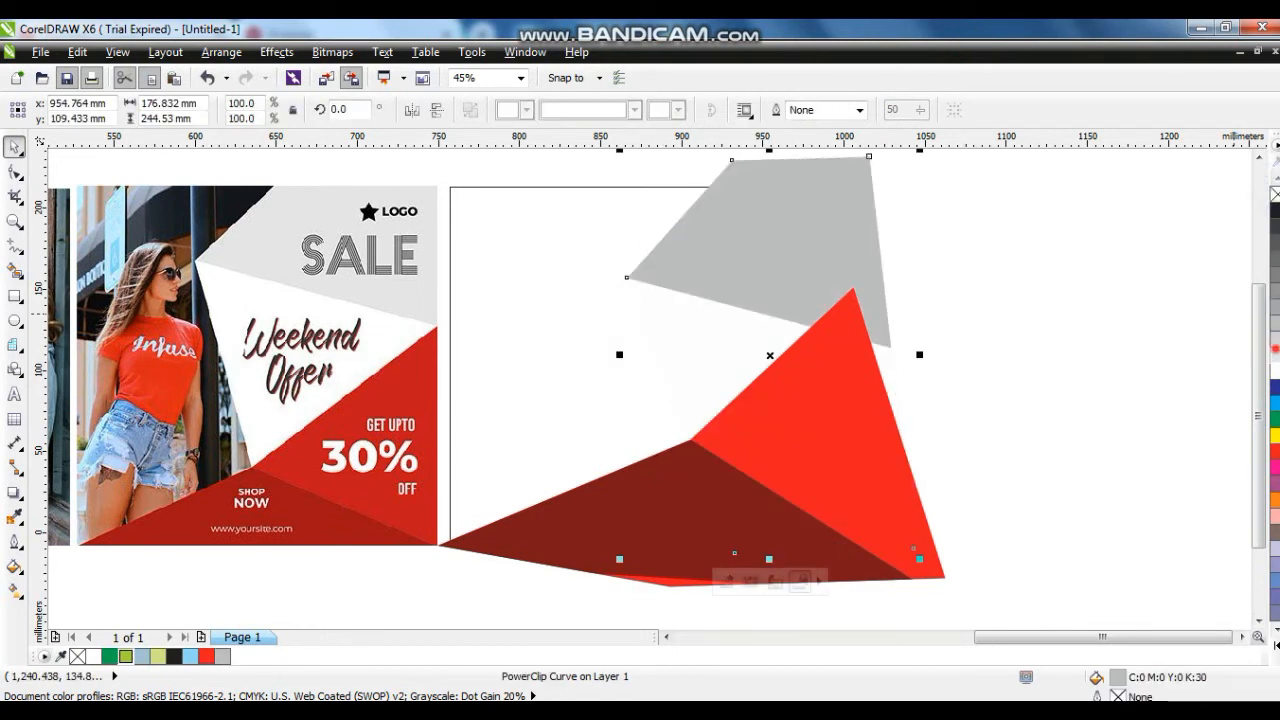
{"action": "left_click", "coordinate": [1275, 350]}
{"action": "left_click", "coordinate": [1275, 339]}
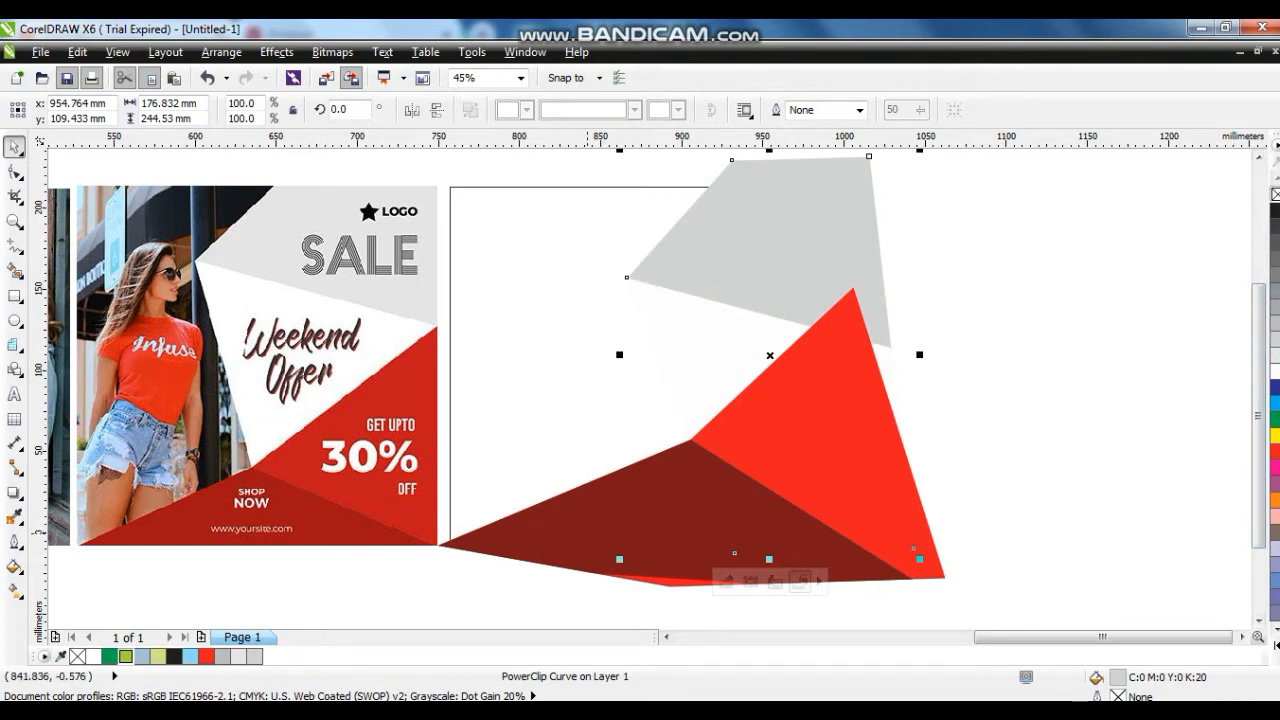
Step: PowerClip the grey container and the red container together inside the new post's square frame
{"action": "left_click", "coordinate": [588, 532], "text": "shift"}
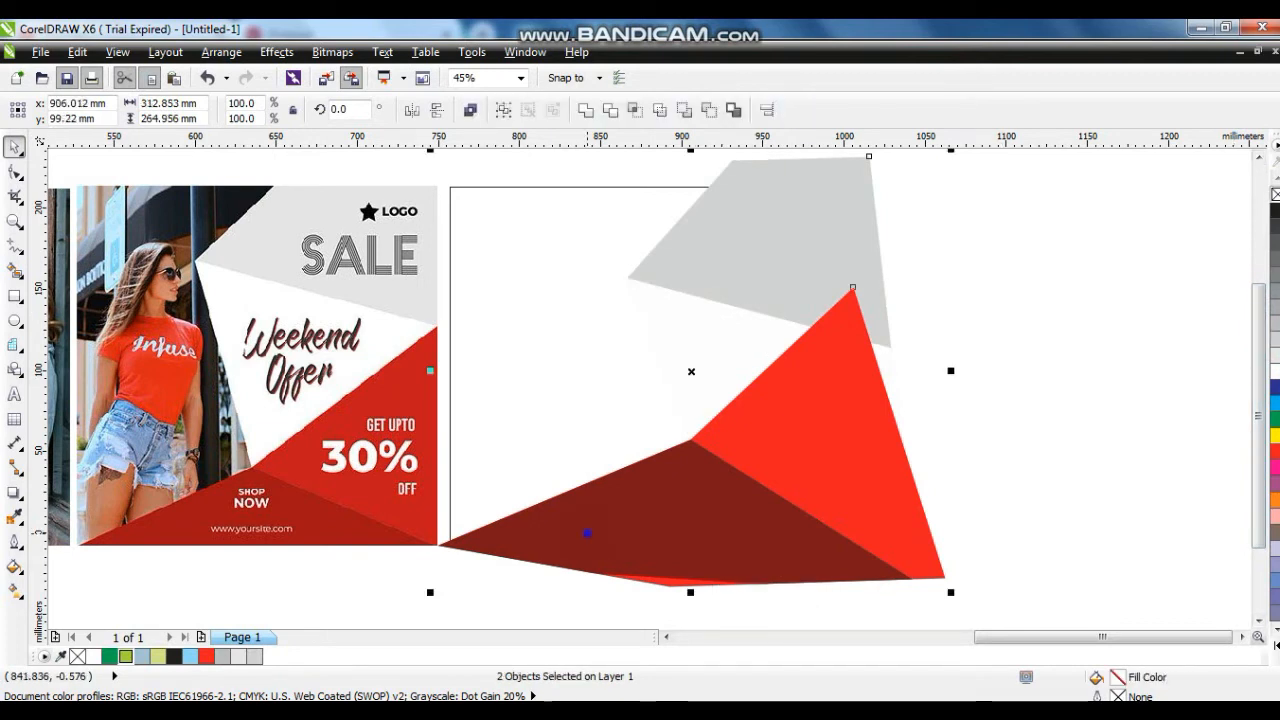
{"action": "right_click", "coordinate": [588, 532]}
{"action": "left_click", "coordinate": [592, 112]}
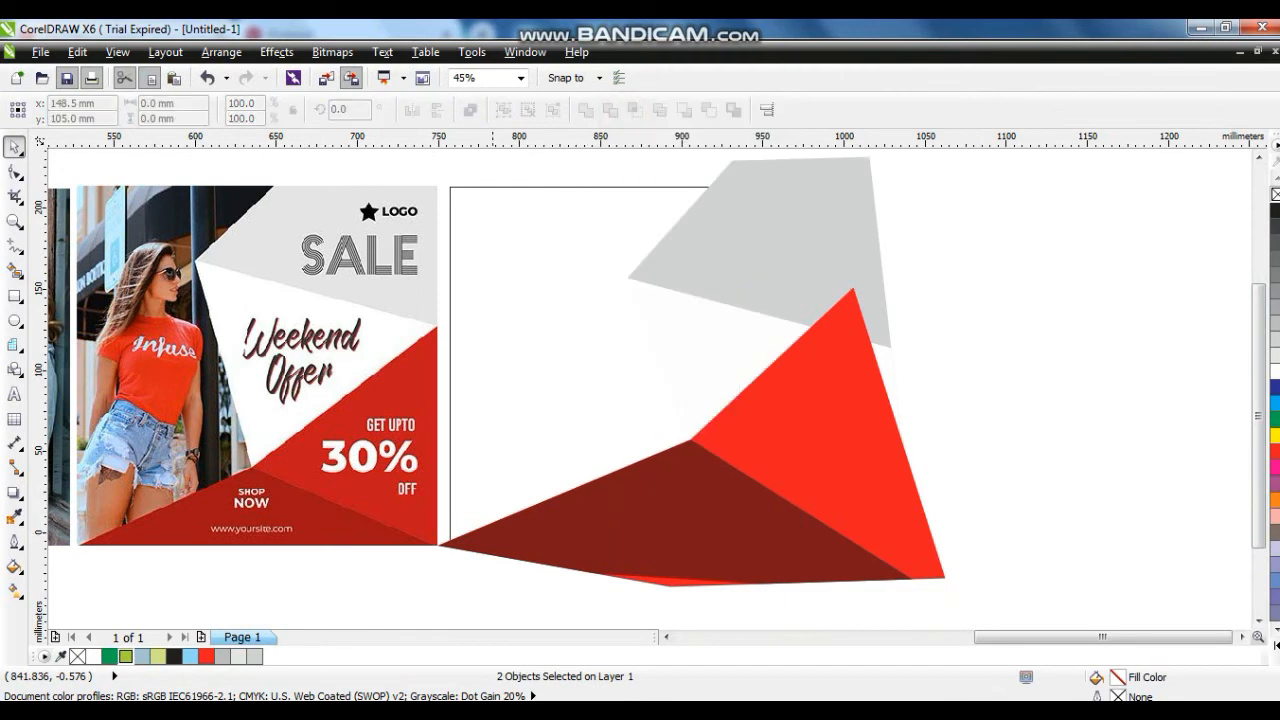
{"action": "left_click", "coordinate": [500, 191]}
{"action": "left_click", "coordinate": [1023, 300]}
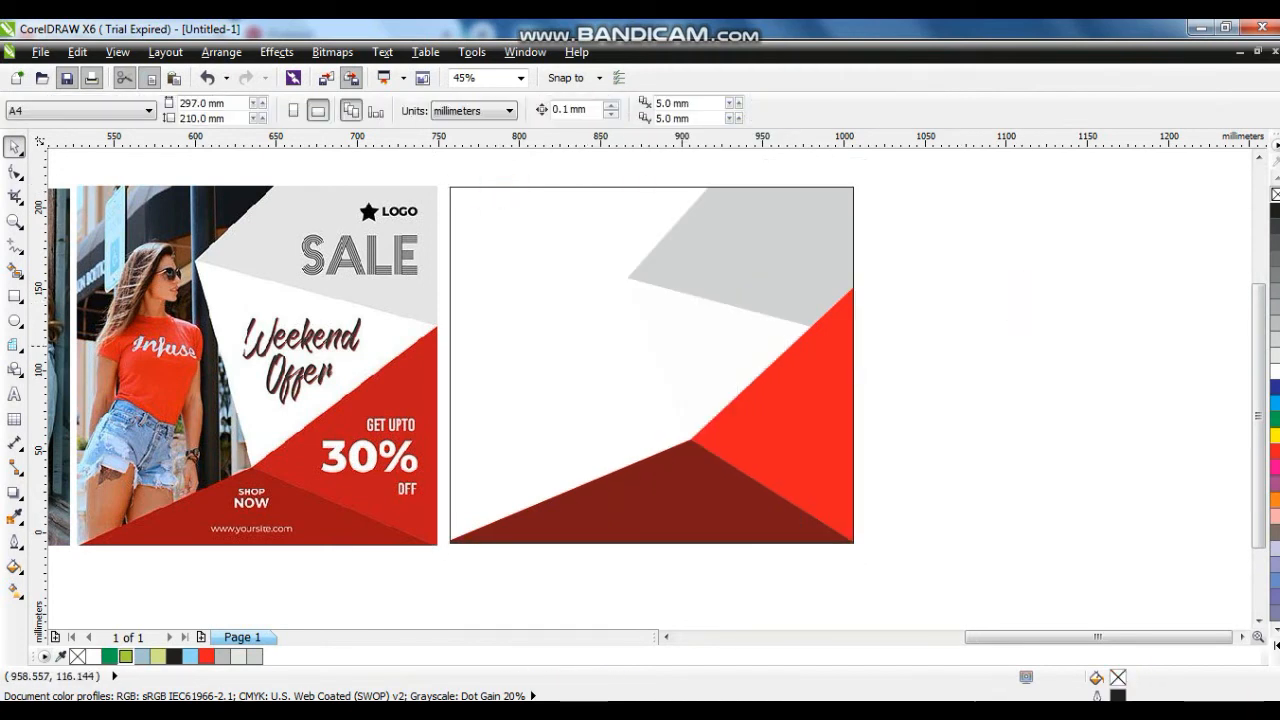
Step: Move the photo of the woman in the red T-shirt onto the new post's upper-left corner and enlarge it
{"action": "scroll", "coordinate": [452, 393], "scroll_direction": "down", "scroll_amount": 2}
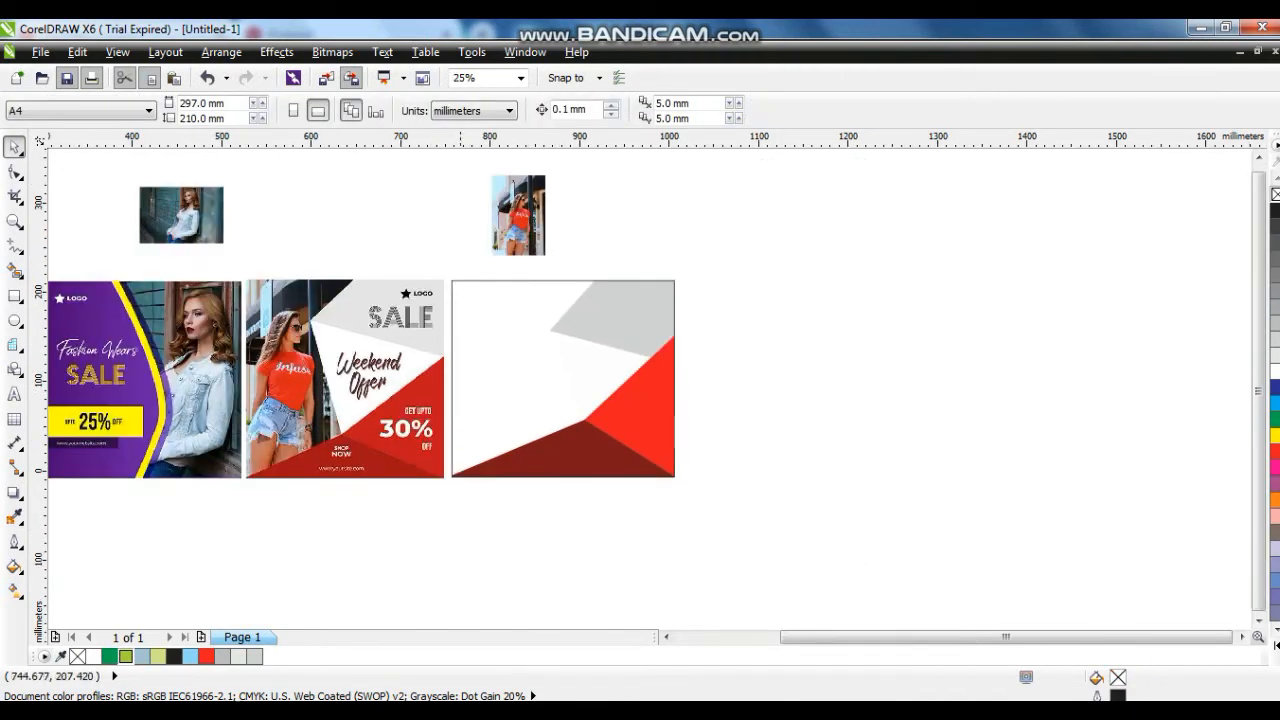
{"action": "left_click_drag", "start_coordinate": [518, 215], "coordinate": [477, 316]}
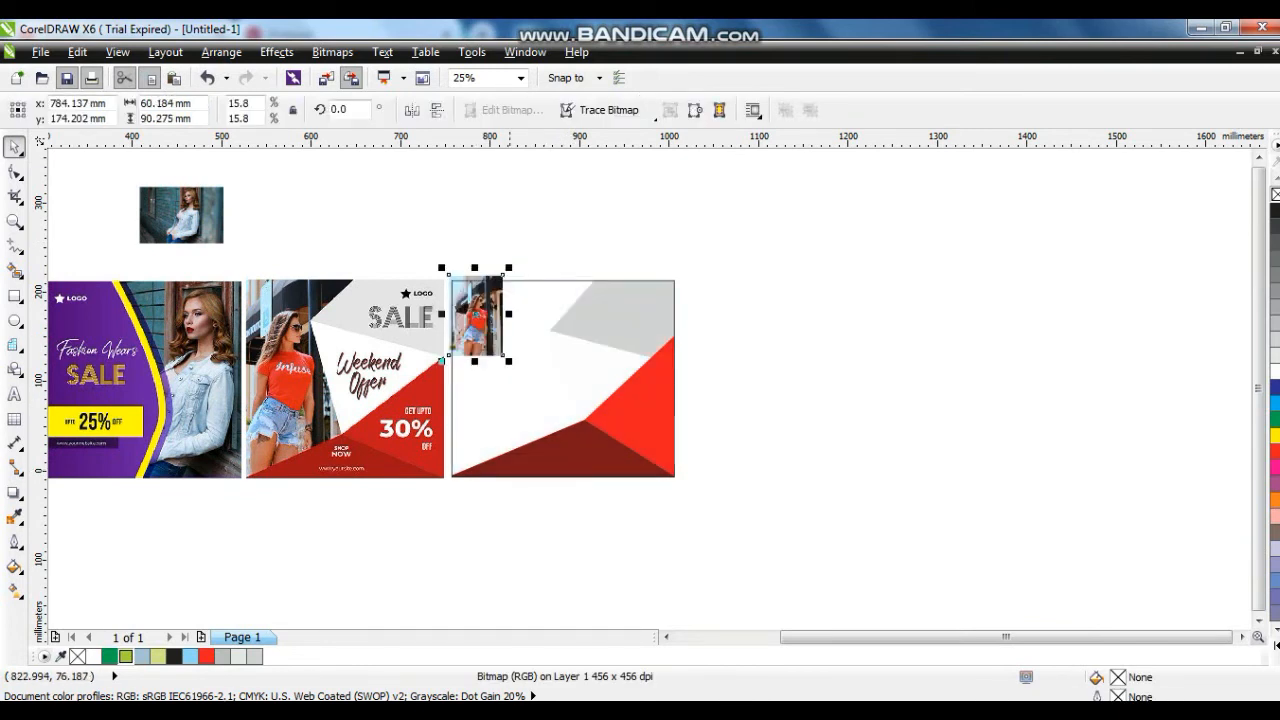
{"action": "left_click_drag", "start_coordinate": [508, 361], "coordinate": [607, 509]}
{"action": "left_click", "coordinate": [674, 555]}
{"action": "left_click_drag", "start_coordinate": [743, 571], "coordinate": [224, 208]}
{"action": "key", "text": "shift+F2"}
Step: Resize the photo to about 174 × 261 mm, placing it behind the coloured shapes to match the reference post
{"action": "left_click", "coordinate": [766, 153]}
{"action": "left_click_drag", "start_coordinate": [790, 608], "coordinate": [790, 563]}
{"action": "left_click_drag", "start_coordinate": [748, 393], "coordinate": [732, 392]}
{"action": "key", "text": "ctrl+z"}
{"action": "left_click", "coordinate": [762, 155]}
{"action": "left_click_drag", "start_coordinate": [762, 155], "coordinate": [742, 138]}
{"action": "left_click_drag", "start_coordinate": [793, 190], "coordinate": [803, 187]}
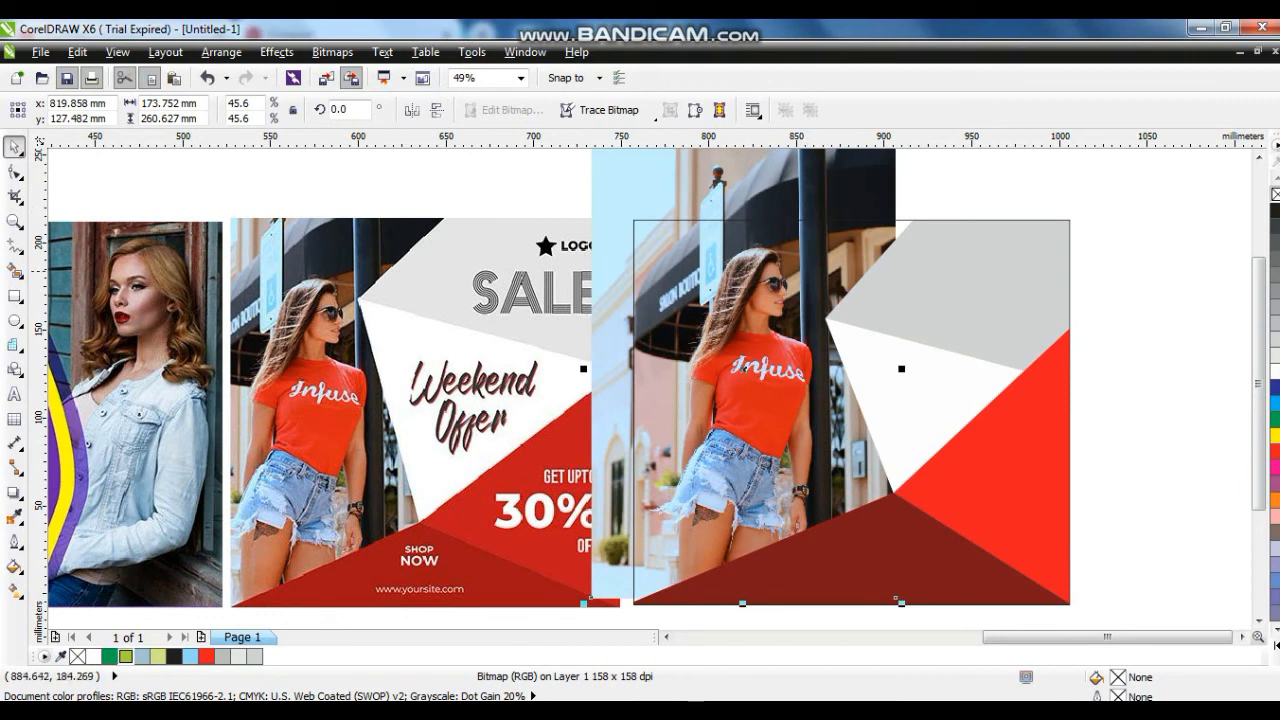
Step: Shift the photo slightly towards the post's centre and resize it to about 179 × 252 mm
{"action": "scroll", "coordinate": [856, 270], "scroll_direction": "down", "scroll_amount": 2}
{"action": "left_click_drag", "start_coordinate": [879, 190], "coordinate": [866, 212]}
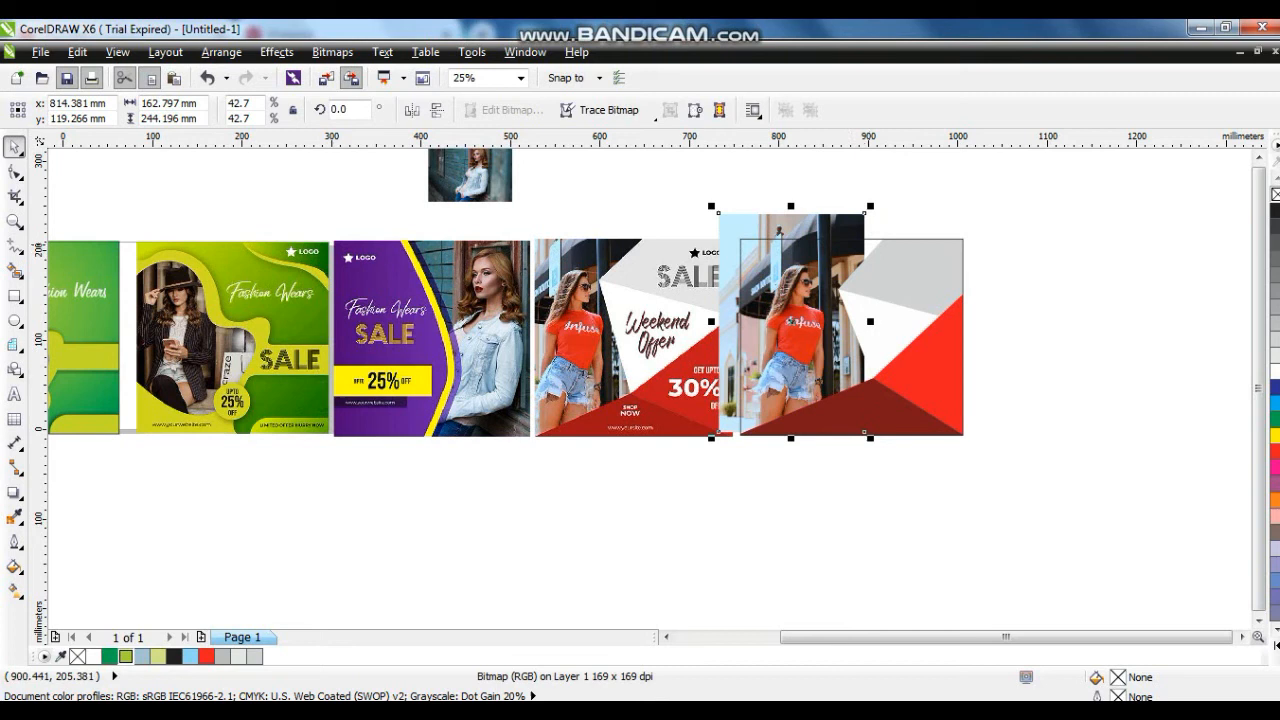
{"action": "left_click_drag", "start_coordinate": [869, 207], "coordinate": [874, 200]}
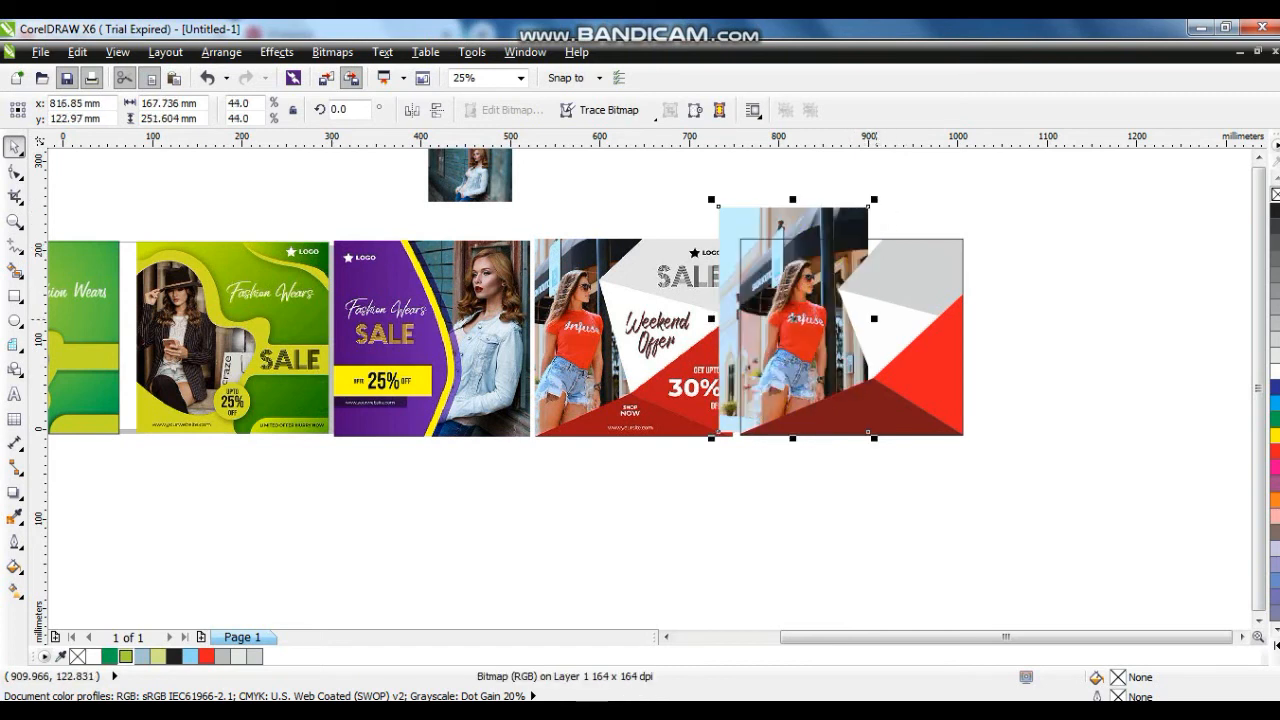
{"action": "left_click_drag", "start_coordinate": [733, 329], "coordinate": [741, 329]}
{"action": "left_click_drag", "start_coordinate": [878, 315], "coordinate": [891, 317]}
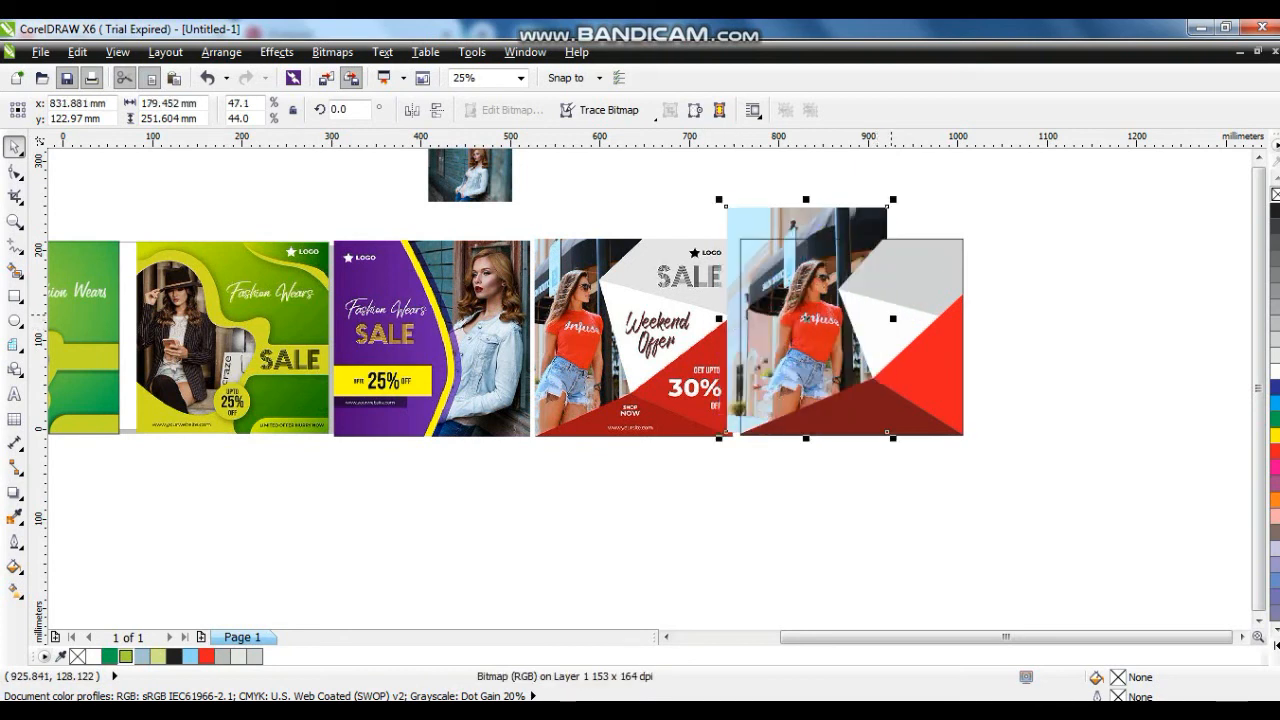
Step: PowerClip the photo inside the square frame of the new post
{"action": "right_click", "coordinate": [833, 228]}
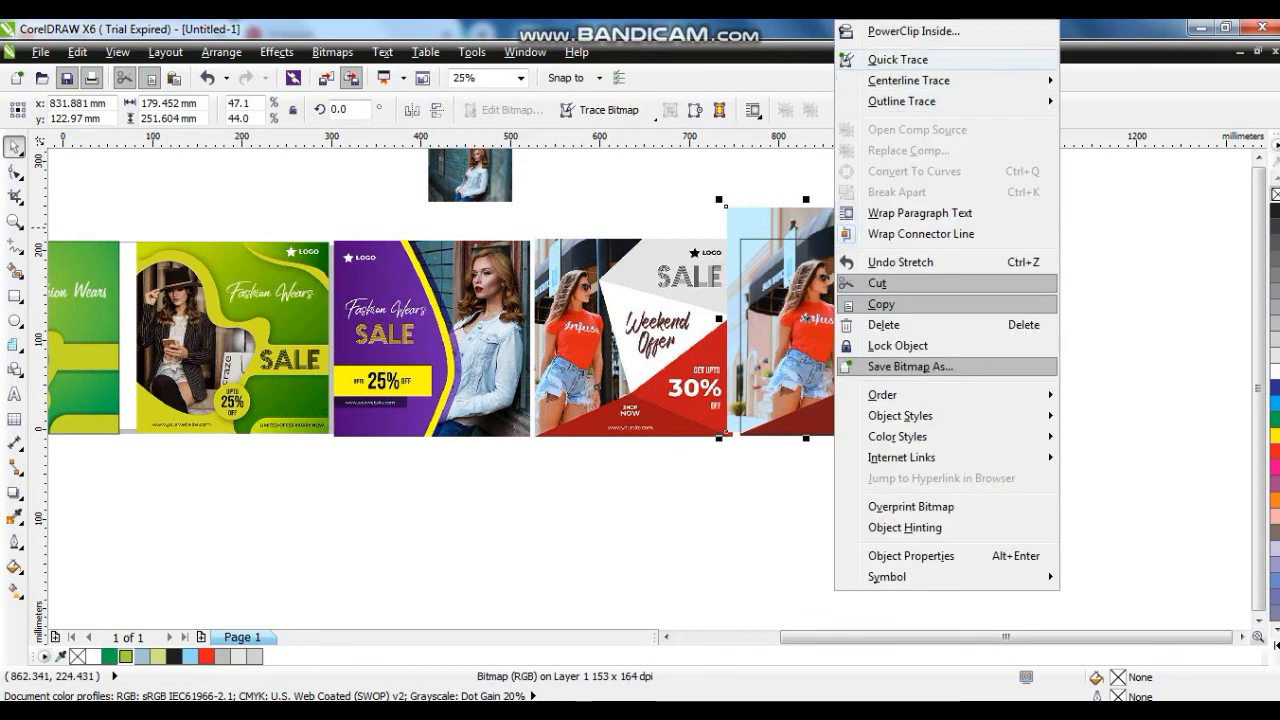
{"action": "left_click", "coordinate": [890, 30]}
{"action": "left_click", "coordinate": [928, 300]}
Step: Edit the frame's PowerClip contents to send the photo behind the grey, white and red shapes, and finish editing
{"action": "right_click", "coordinate": [928, 300]}
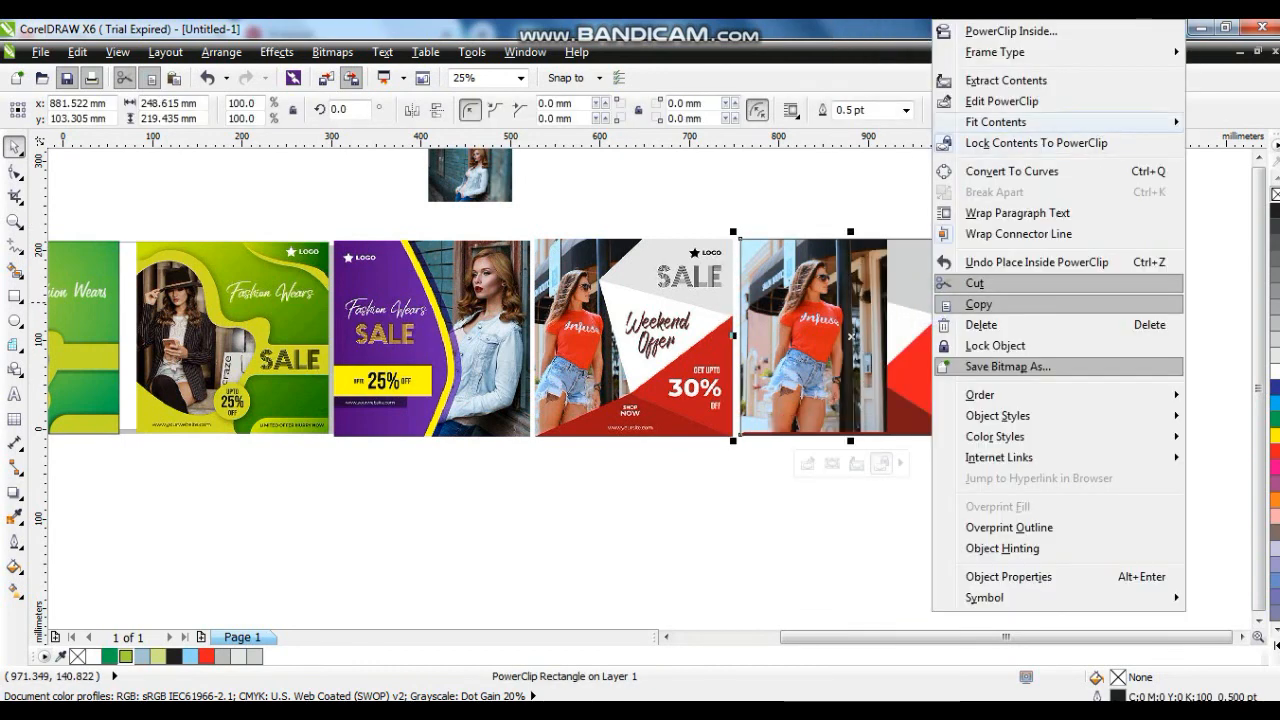
{"action": "left_click", "coordinate": [1000, 101]}
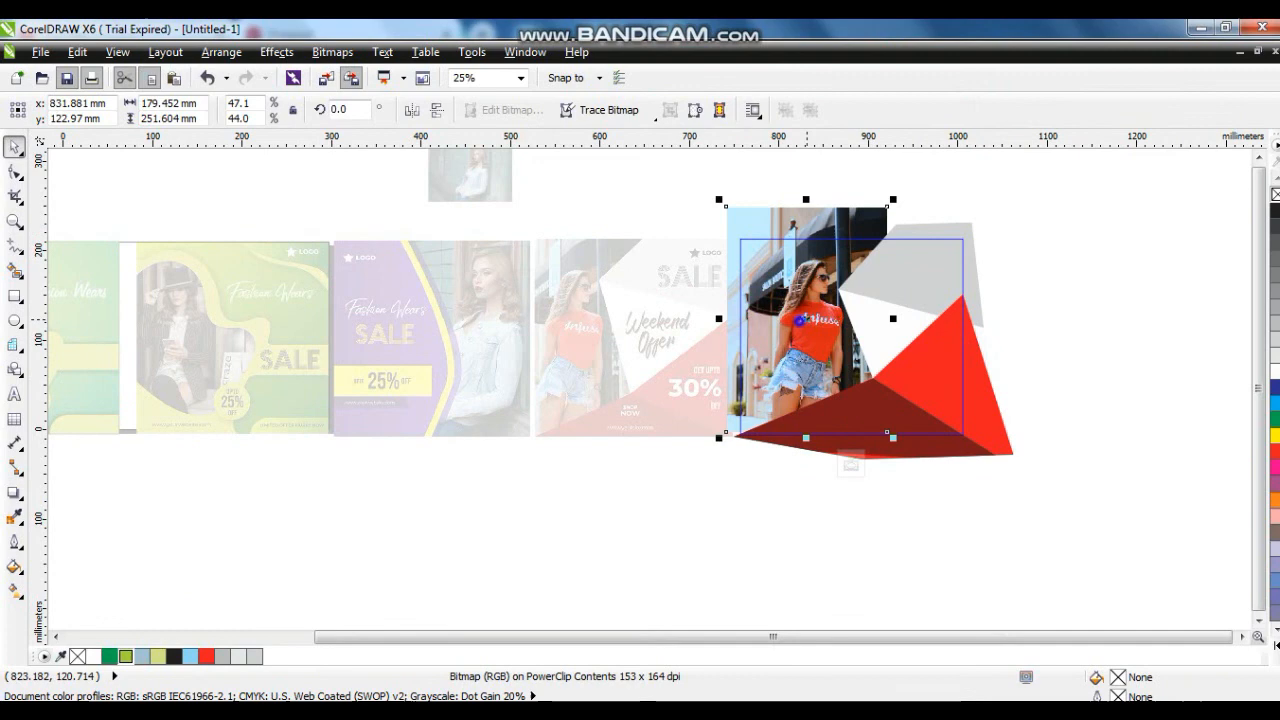
{"action": "right_click", "coordinate": [799, 320]}
{"action": "left_click", "coordinate": [880, 121]}
{"action": "left_click", "coordinate": [994, 291]}
{"action": "left_click_drag", "start_coordinate": [1030, 198], "coordinate": [77, 491]}
{"action": "key", "text": "shift+F2"}
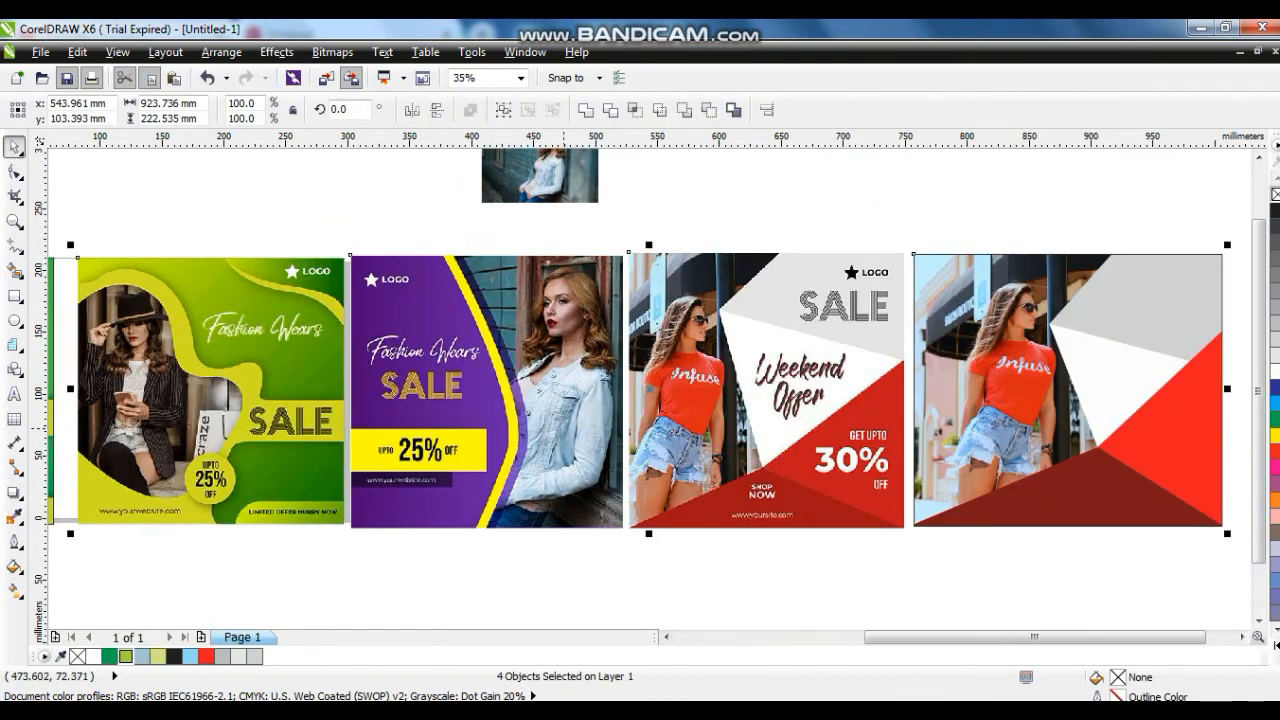